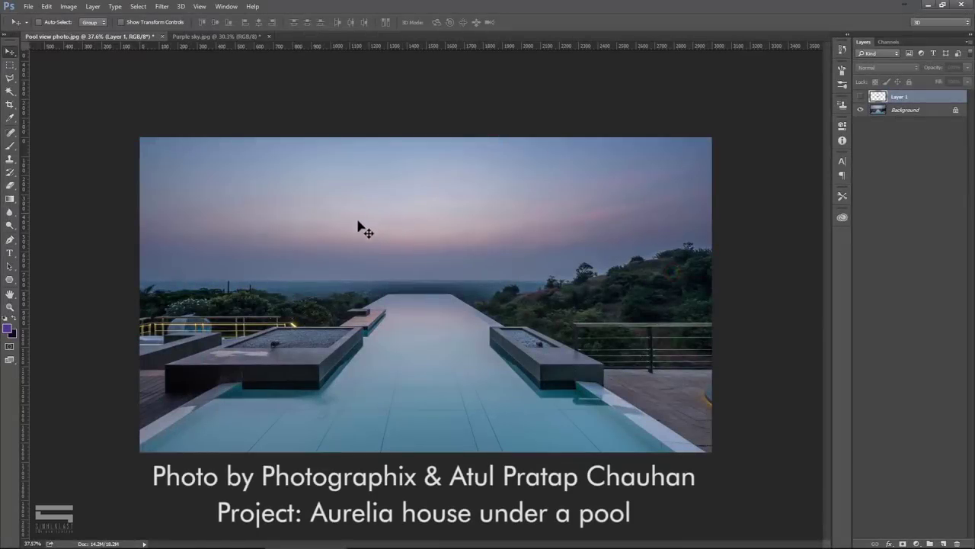
# Switch to the Purple sky.jpg document so its image is showing
pyautogui.click(235, 37)
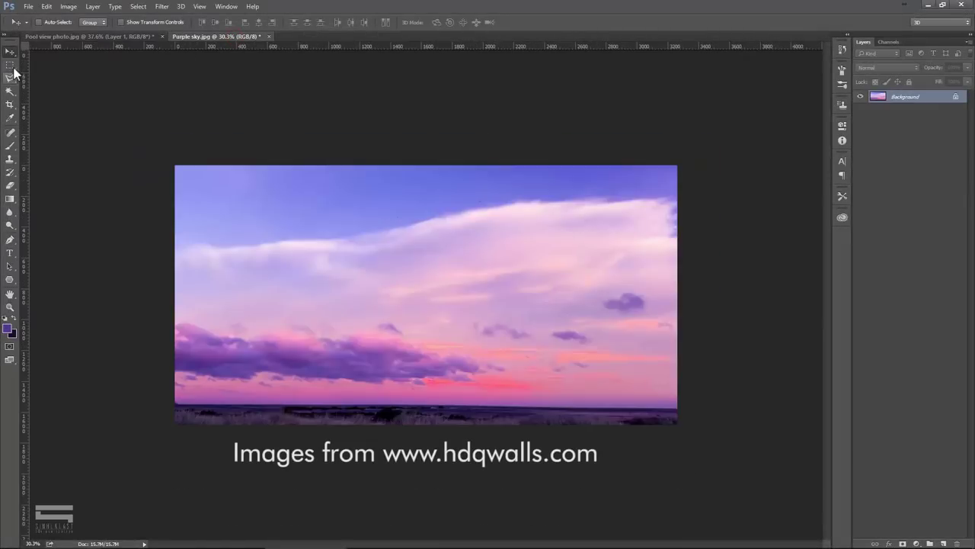
# Copy the whole Purple sky image and paste it into Pool view photo.jpg as Layer 2
pyautogui.click(11, 66)
pyautogui.moveTo(157, 122); pyautogui.dragTo(732, 468)
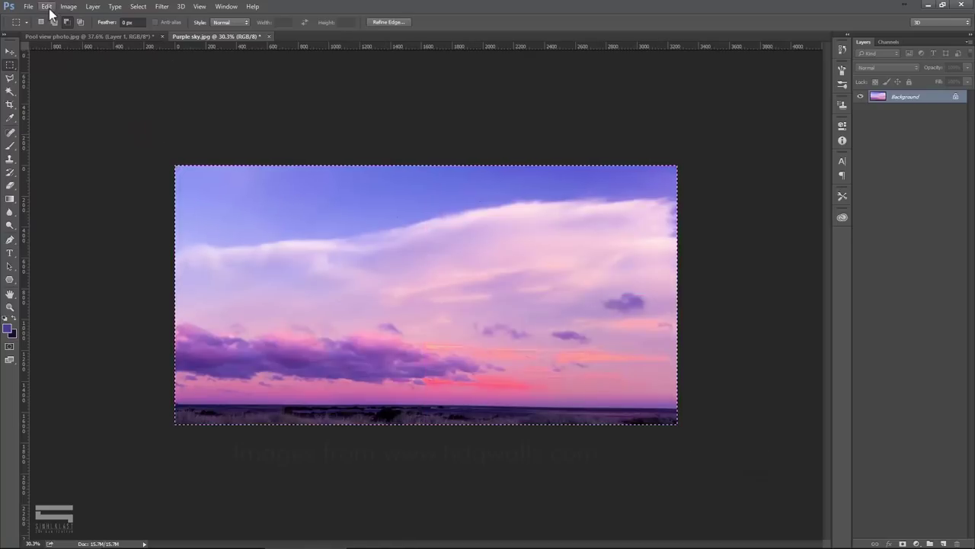
pyautogui.click(47, 6)
pyautogui.click(75, 73)
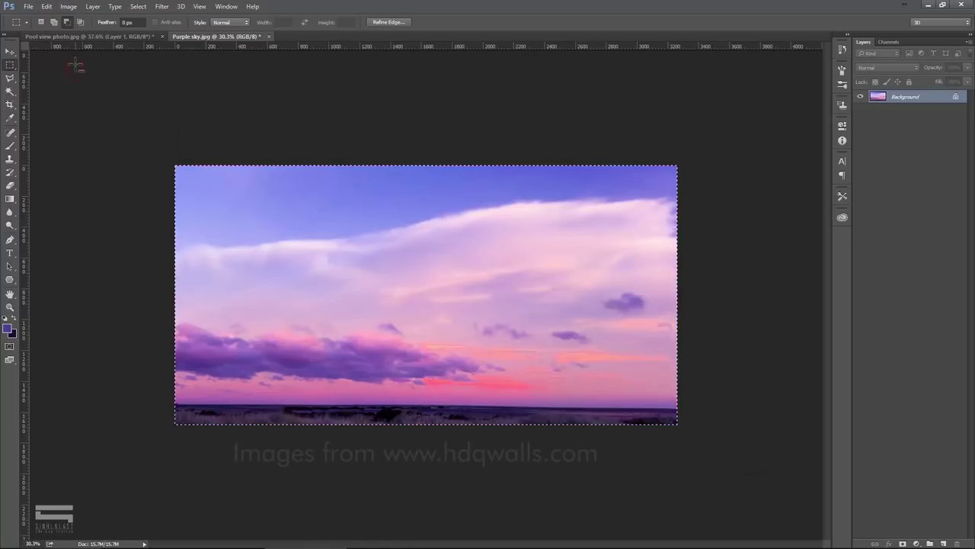
pyautogui.click(82, 36)
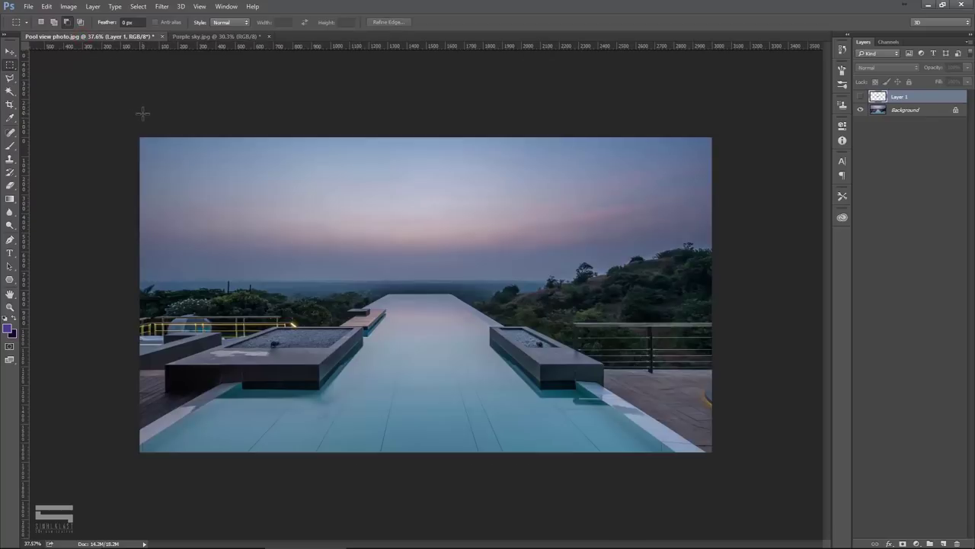
pyautogui.click(47, 6)
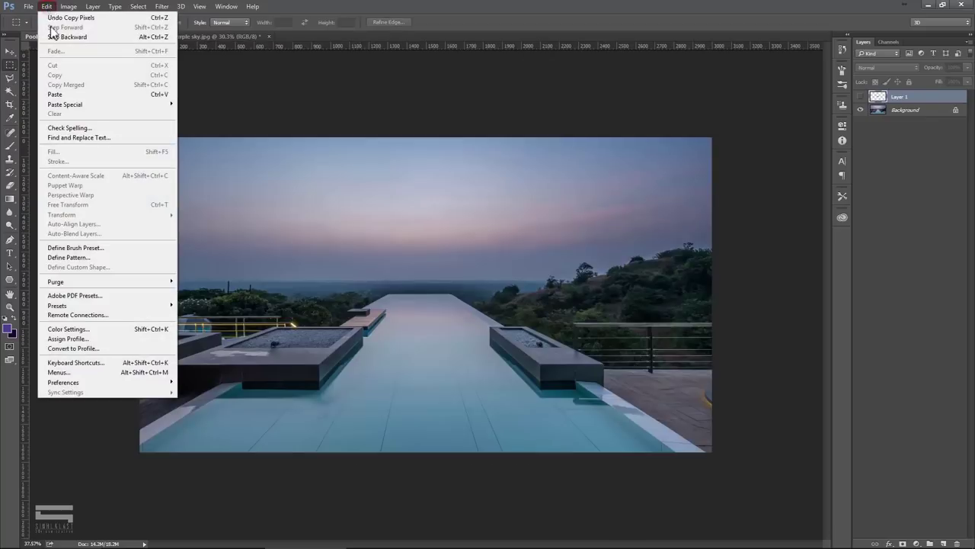
pyautogui.click(65, 94)
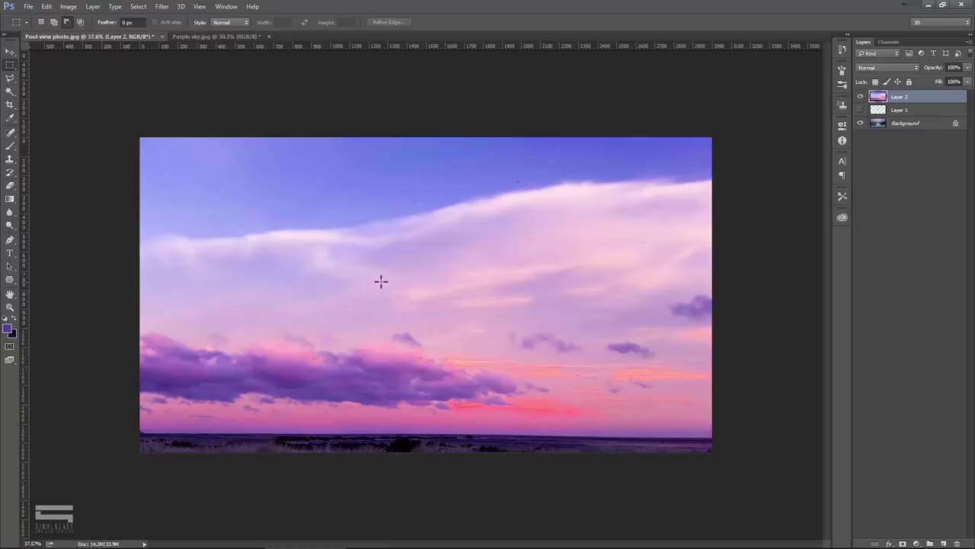
# Free Transform the sky layer down to about 92% size
pyautogui.press('v')
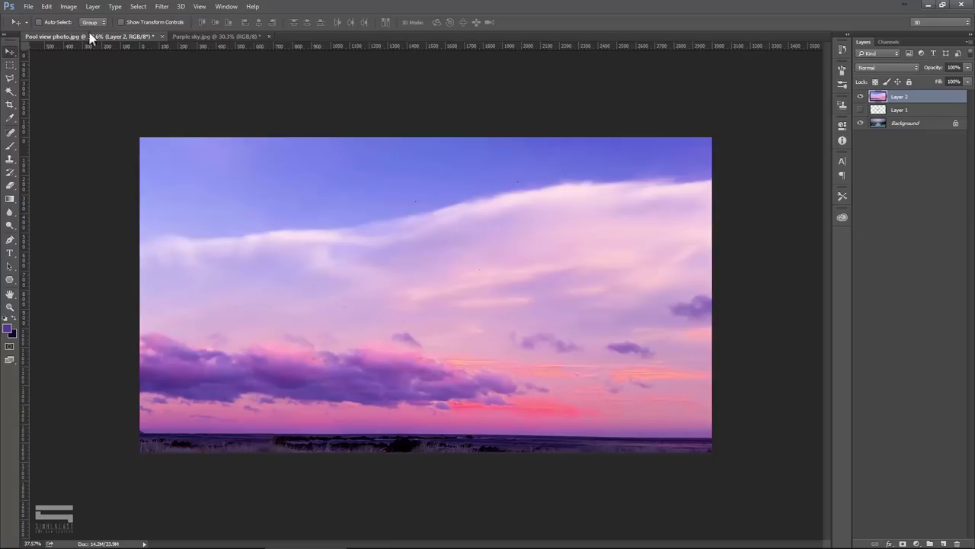
pyautogui.click(46, 7)
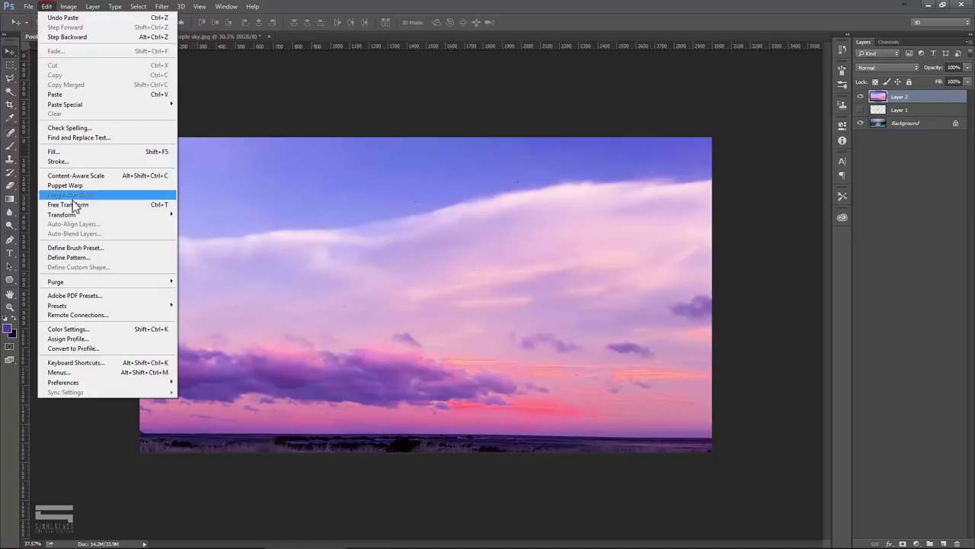
pyautogui.click(75, 205)
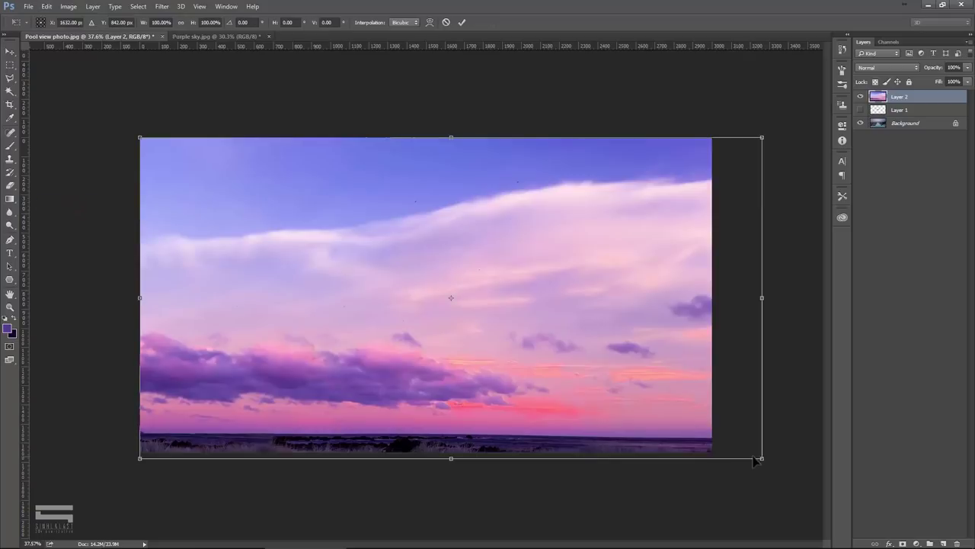
pyautogui.moveTo(761, 459); pyautogui.dragTo(713, 432)
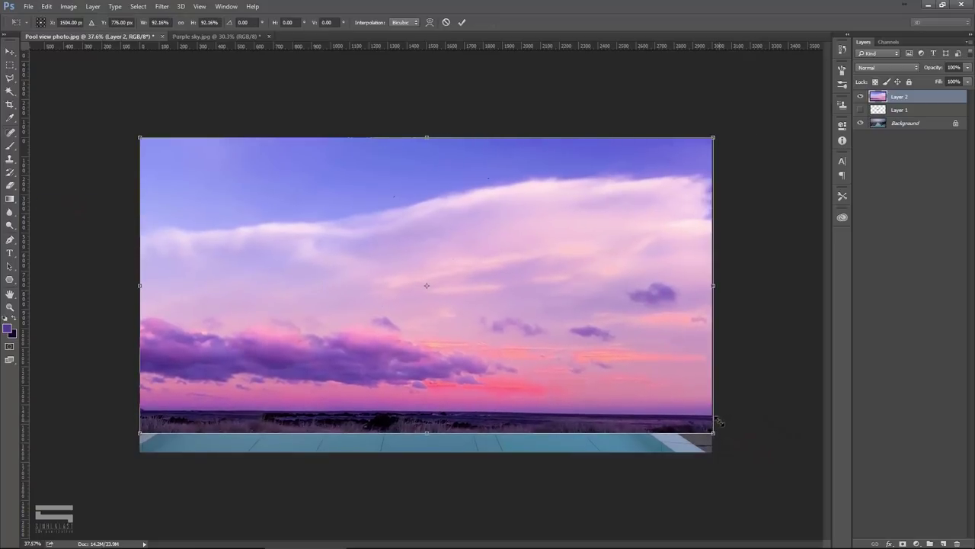
pyautogui.press('Return')
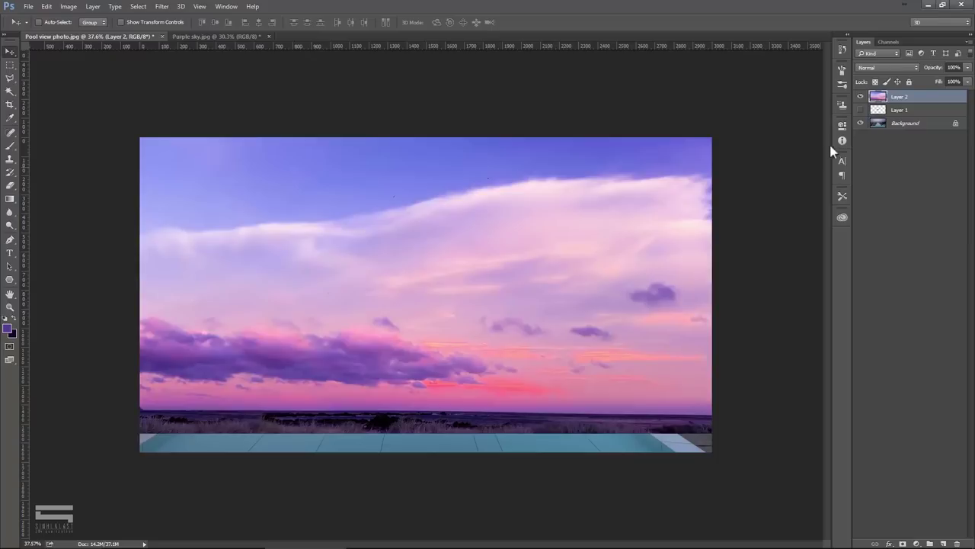
# At 69% opacity, move the sky layer up above the horizon, then restore 100% opacity
pyautogui.click(861, 98)
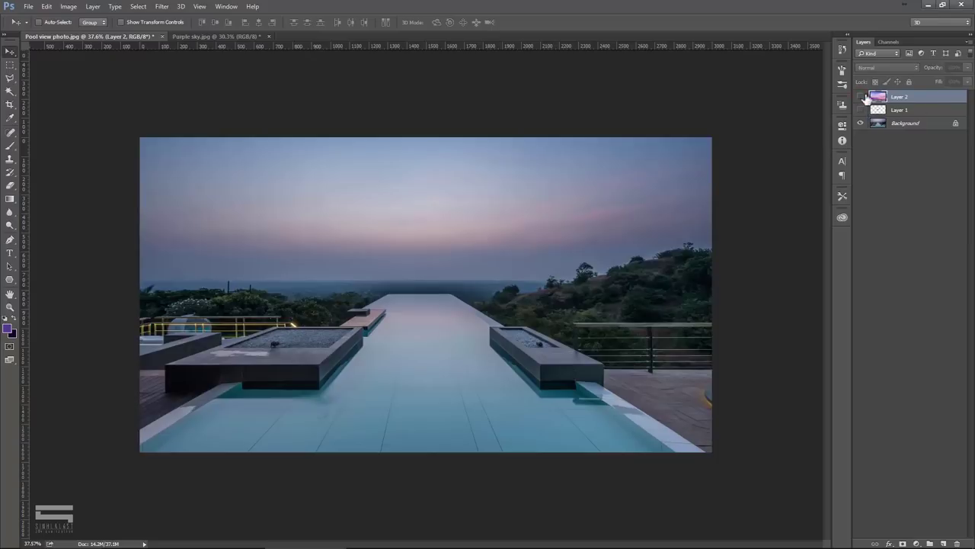
pyautogui.click(861, 97)
pyautogui.click(966, 69)
pyautogui.moveTo(965, 78); pyautogui.dragTo(951, 79)
pyautogui.scroll(2, 444, 358)
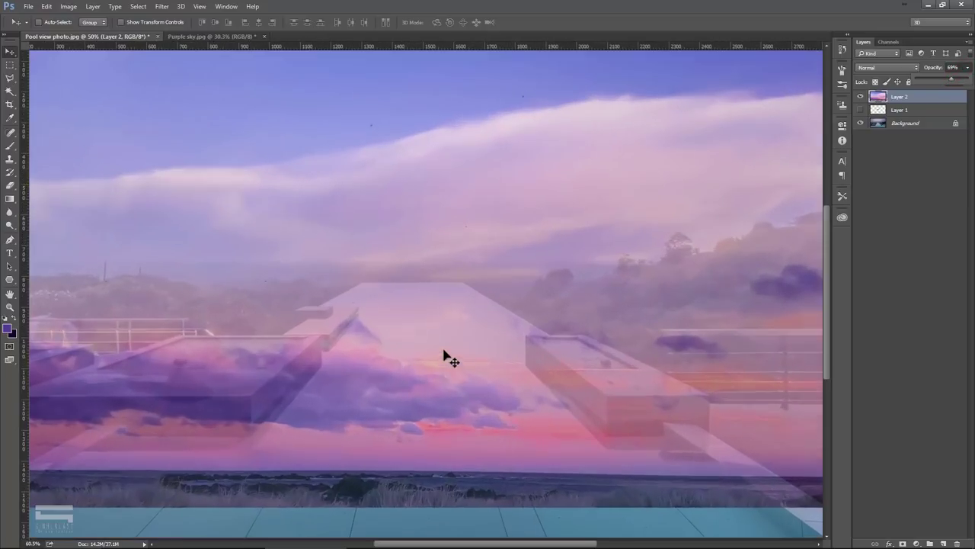
pyautogui.moveTo(511, 447); pyautogui.dragTo(500, 233)
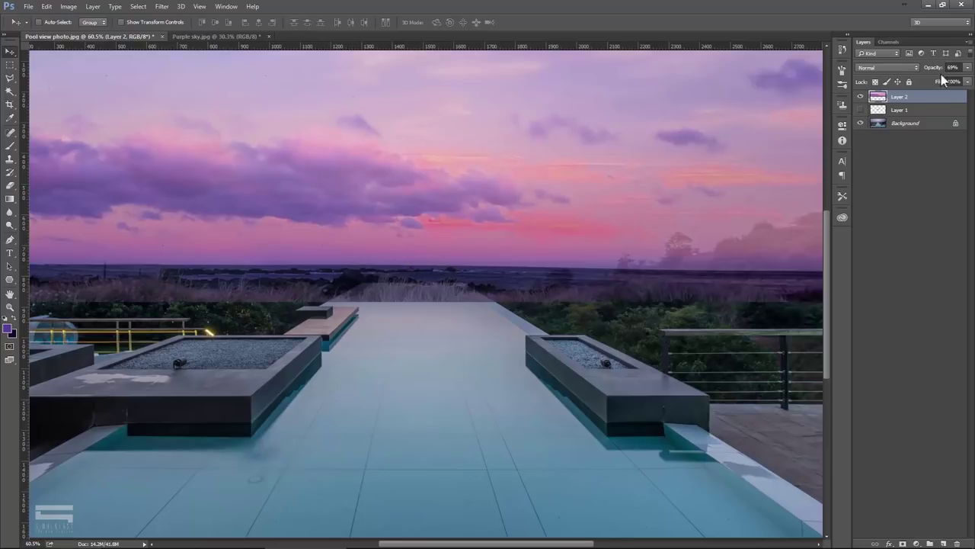
pyautogui.press('0')
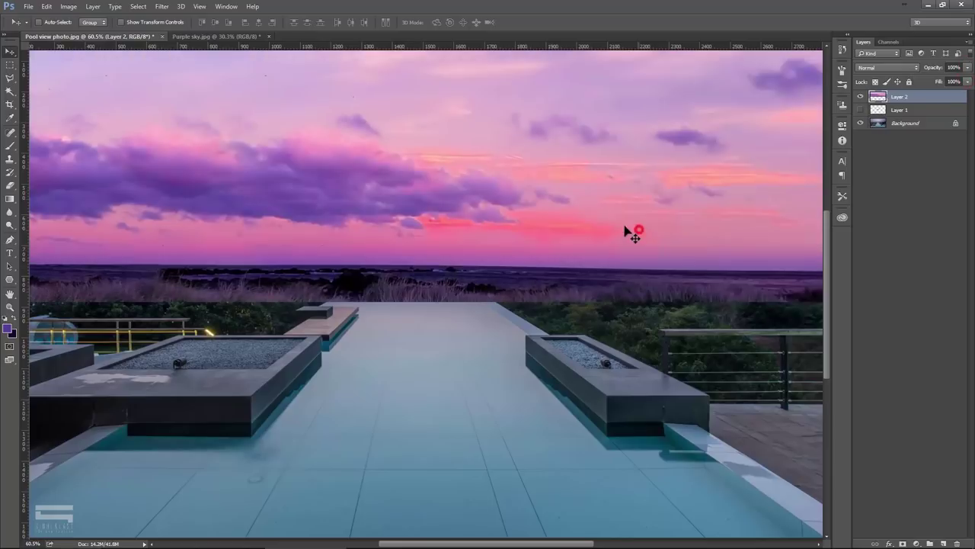
pyautogui.keyDown('alt'); pyautogui.scroll(-2, 594, 242); pyautogui.keyUp('alt')
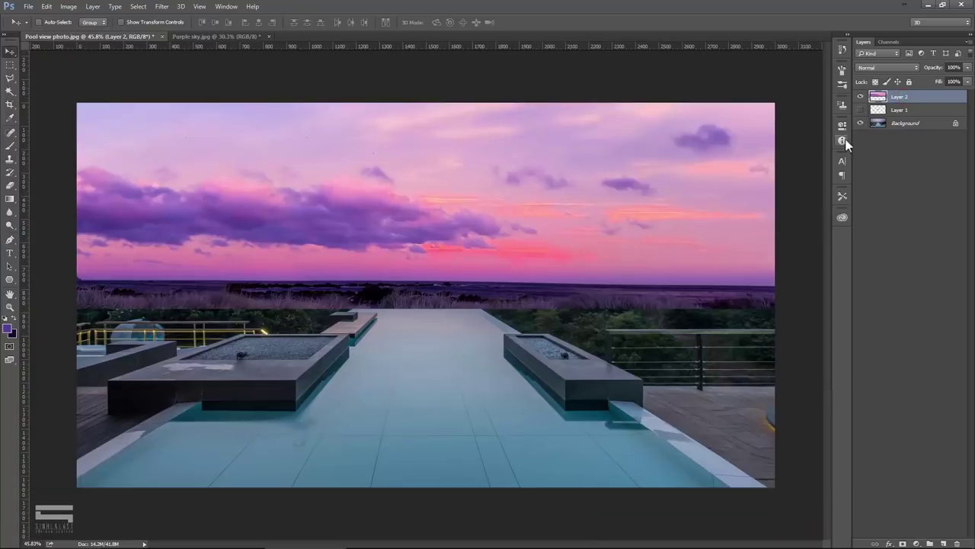
# Add a layer mask to the sky layer and set a large soft round brush, 0% hardness
pyautogui.click(903, 542)
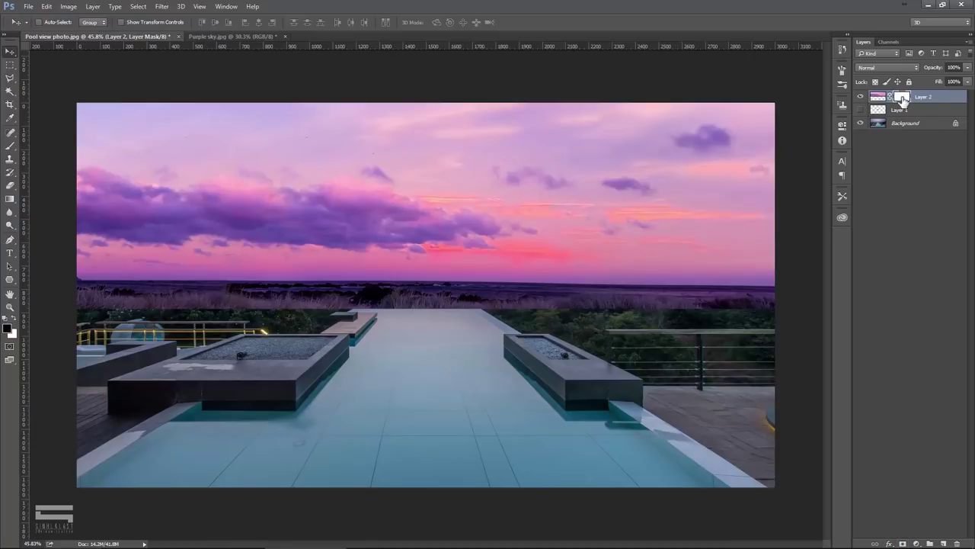
pyautogui.click(11, 148)
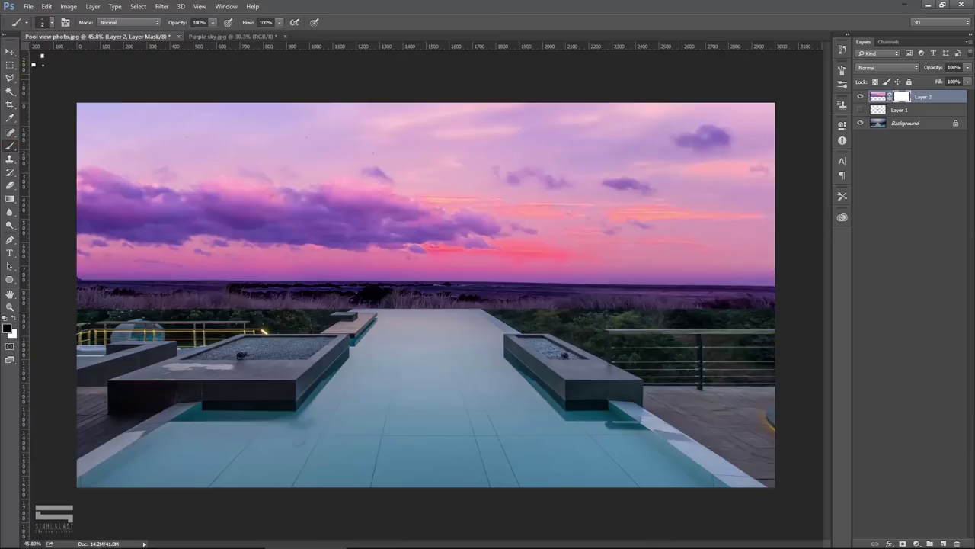
pyautogui.click(52, 22)
pyautogui.click(85, 122)
pyautogui.moveTo(74, 53); pyautogui.dragTo(86, 59)
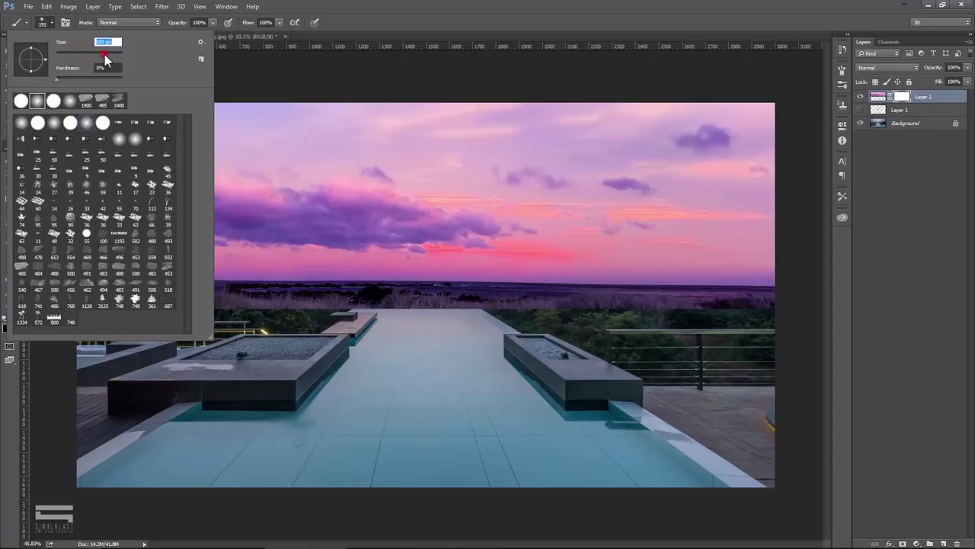
pyautogui.click(20, 378)
pyautogui.click(8, 326)
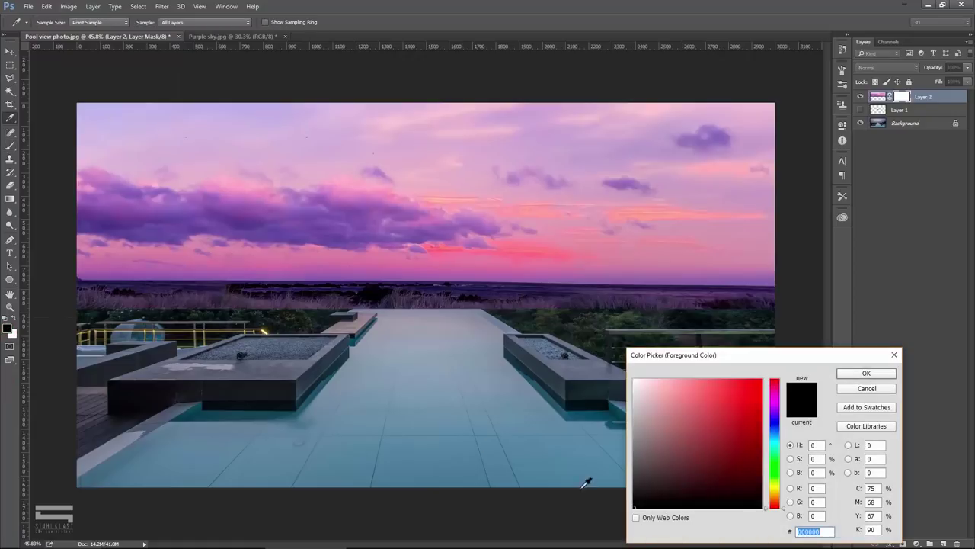
# Paint black on the sky mask along the horizon so the treeline and hills show through
pyautogui.click(841, 374)
pyautogui.moveTo(70, 288); pyautogui.dragTo(851, 298)
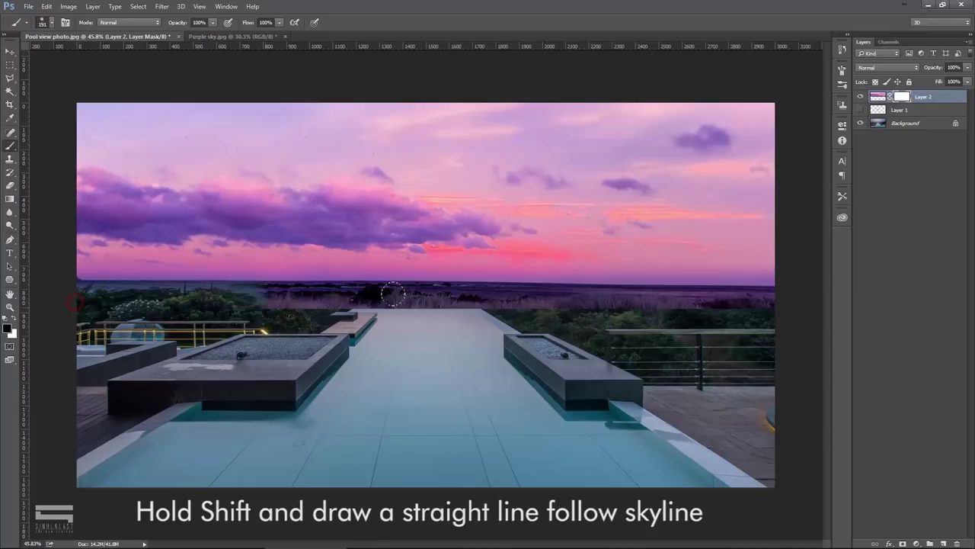
pyautogui.scroll(3, 236, 288)
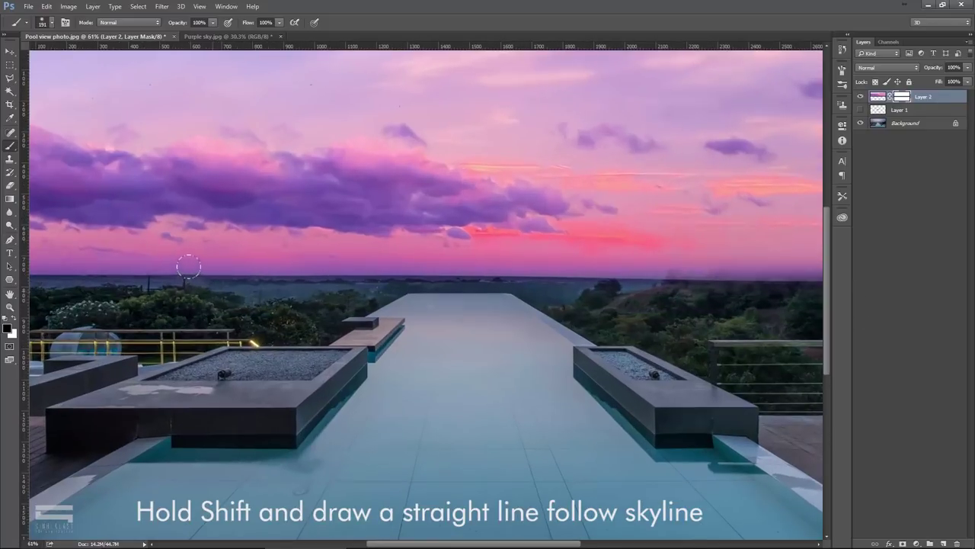
pyautogui.moveTo(199, 285); pyautogui.dragTo(287, 283)
pyautogui.scroll(-1, 87, 278)
pyautogui.scroll(-1, 86, 277)
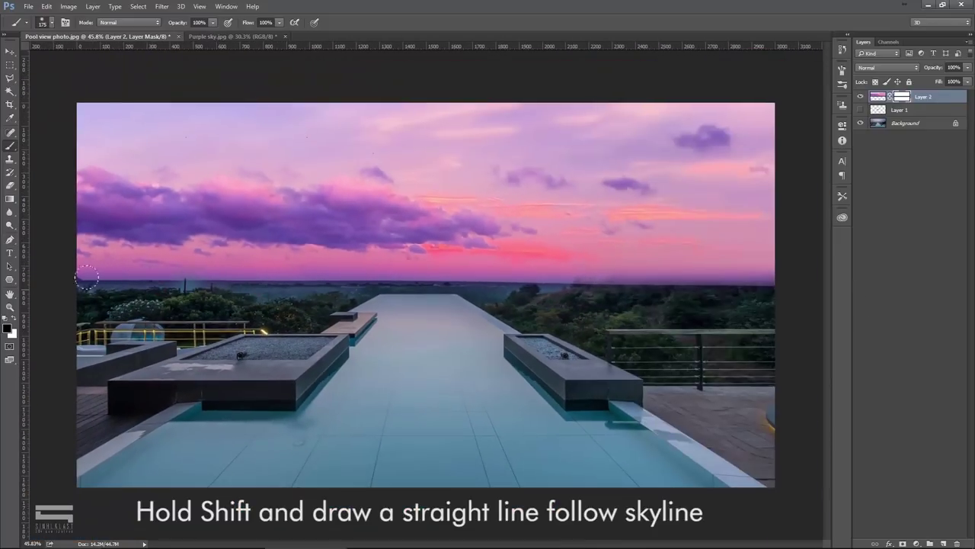
pyautogui.moveTo(66, 281)
pyautogui.mouseDown()
pyautogui.moveTo(777, 295)
pyautogui.moveTo(71, 326)
pyautogui.mouseUp()
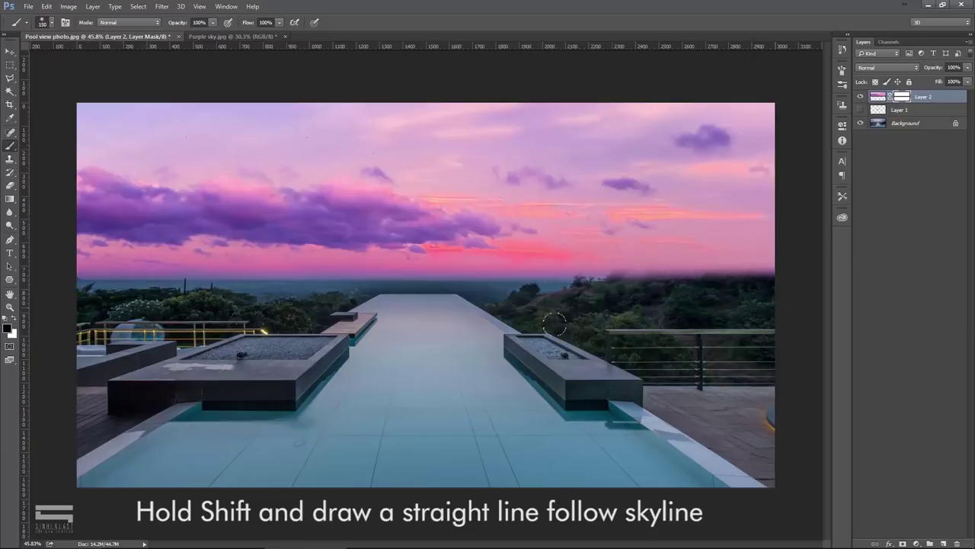
pyautogui.scroll(4, 221, 278)
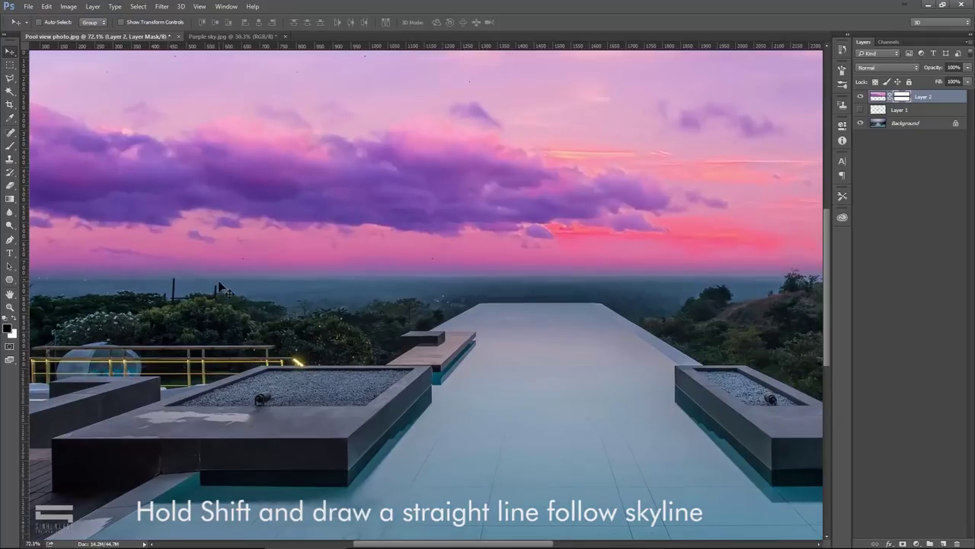
pyautogui.press('v')
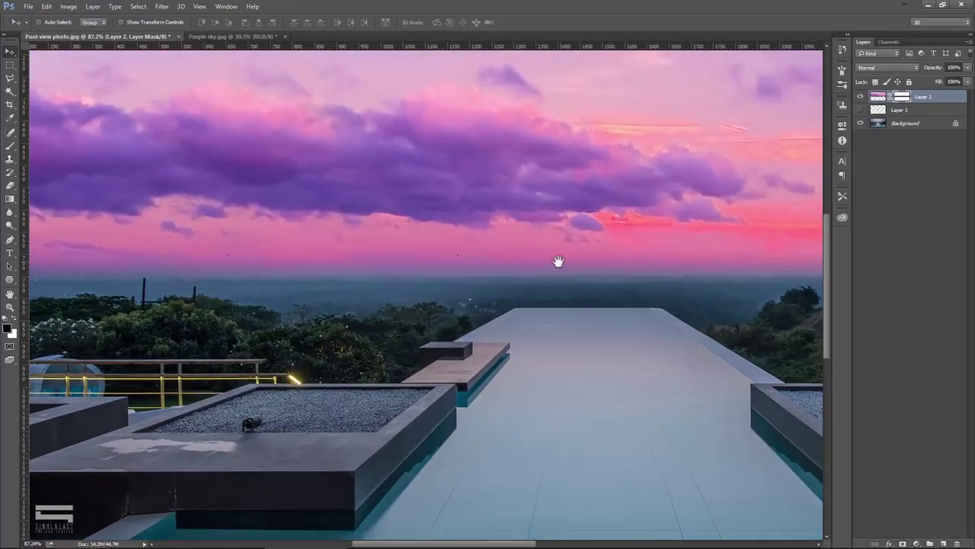
pyautogui.hscroll(5, 558, 261)
pyautogui.hscroll(2, 564, 263)
pyautogui.hscroll(2, 601, 274)
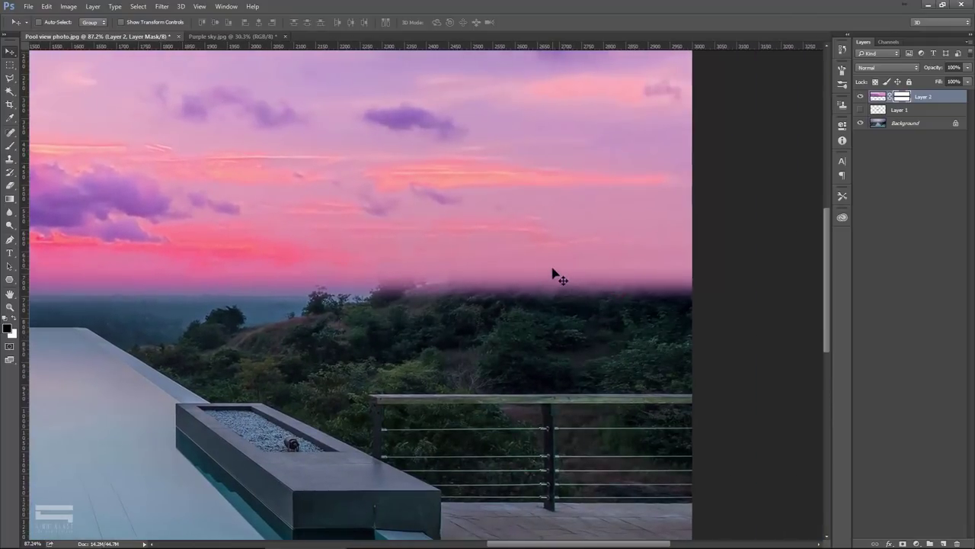
# With the sky layer hidden, Magic Wand-select the hills, pool and railing at tolerance 30
pyautogui.click(861, 96)
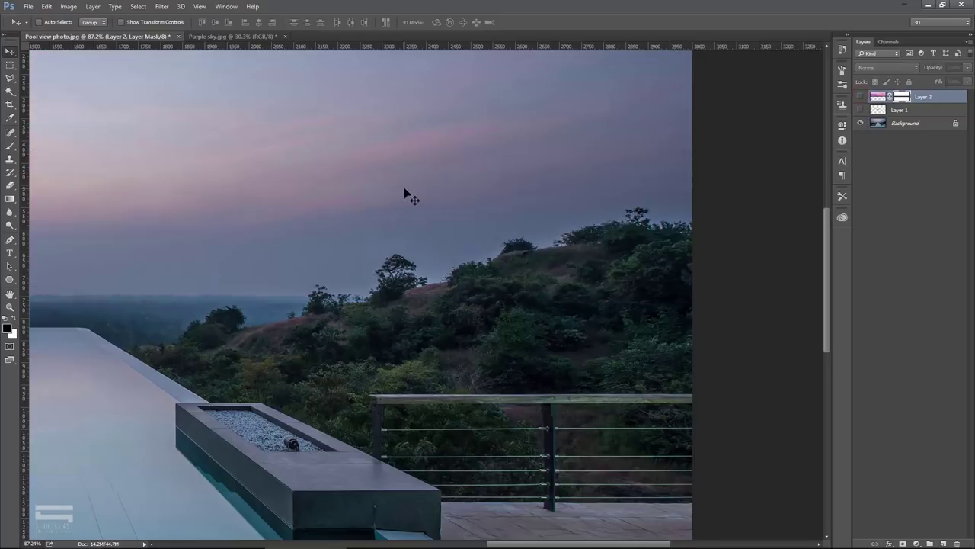
pyautogui.click(9, 90)
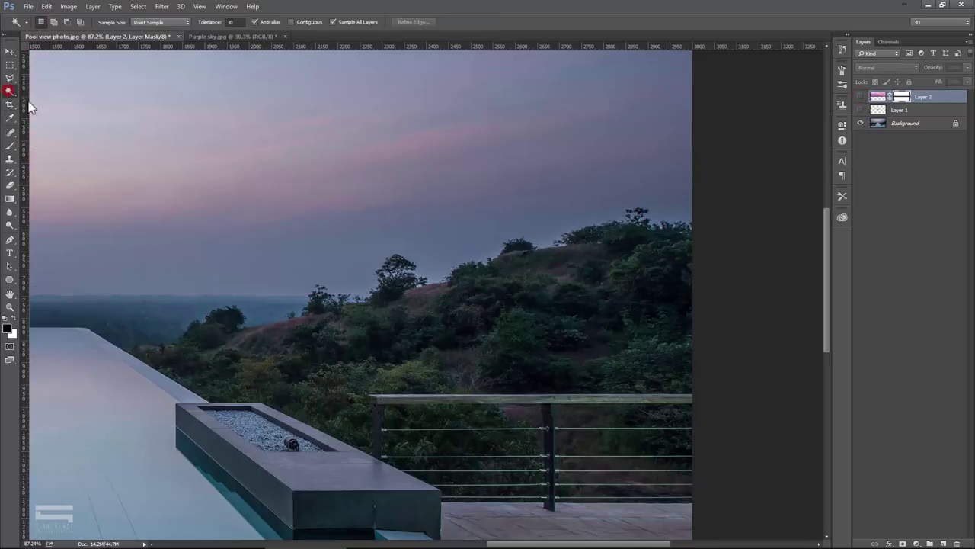
pyautogui.click(563, 288)
pyautogui.scroll(1, 529, 180)
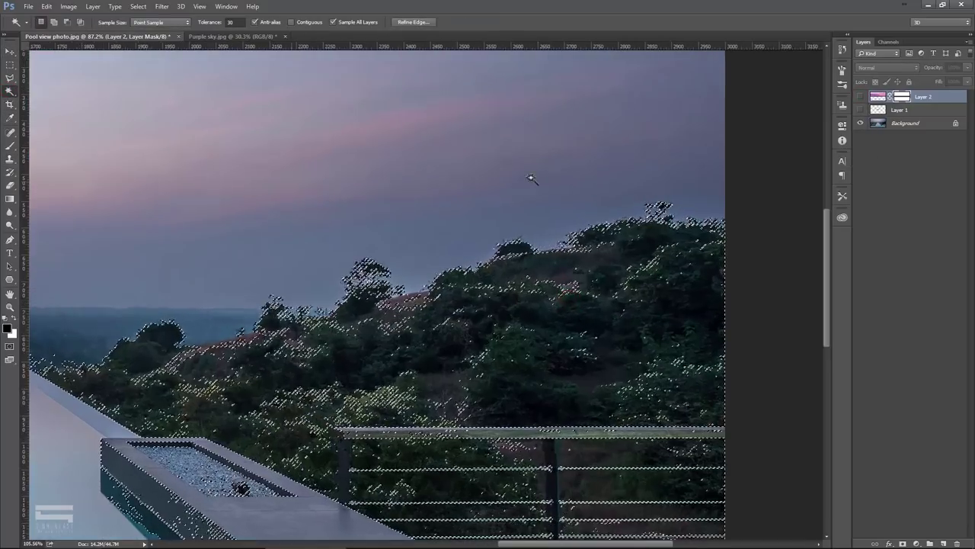
pyautogui.click(531, 175)
pyautogui.click(358, 133)
pyautogui.scroll(1, 401, 283)
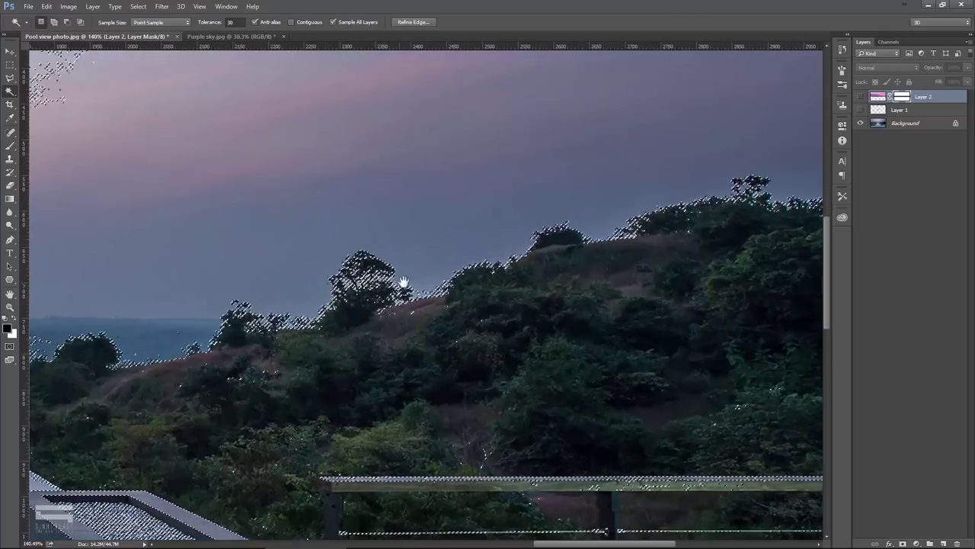
pyautogui.moveTo(418, 281); pyautogui.dragTo(464, 278)
pyautogui.scroll(-1, 206, 304)
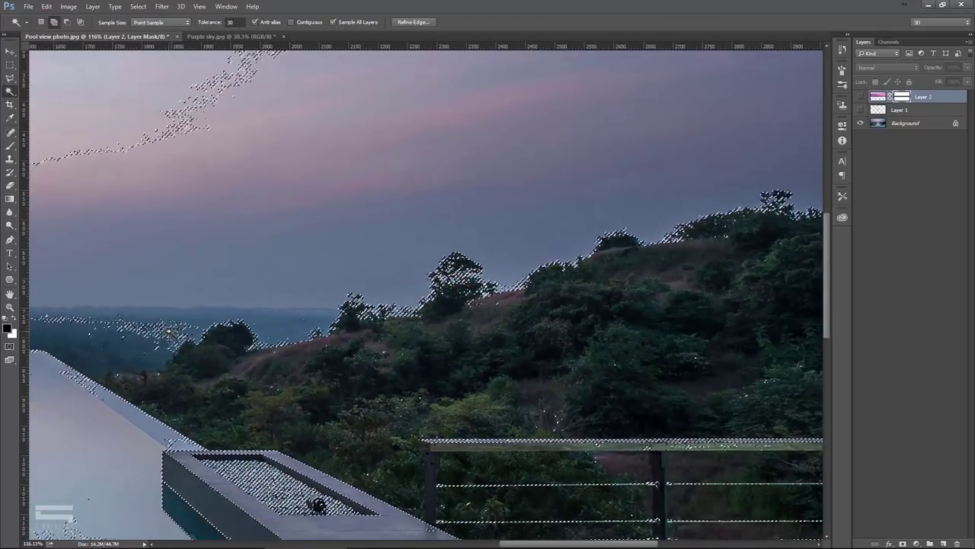
pyautogui.scroll(1, 557, 276)
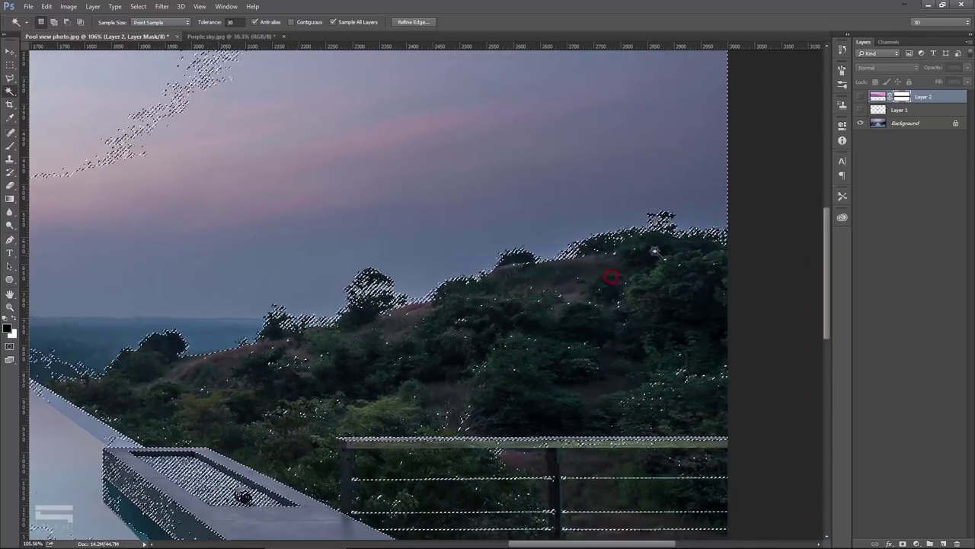
# Make the purple-pink sky Layer 2 visible again above the photo
pyautogui.click(861, 97)
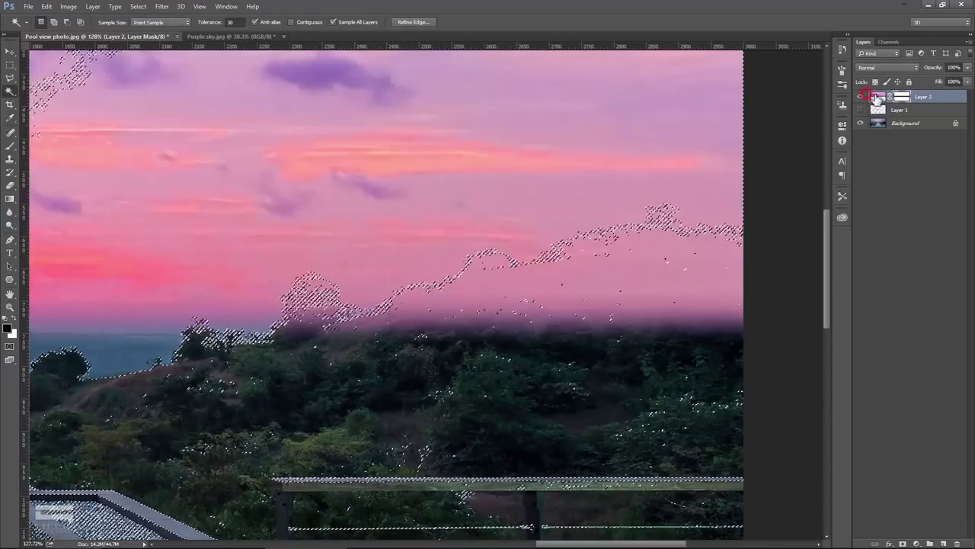
pyautogui.scroll(-5, 520, 259)
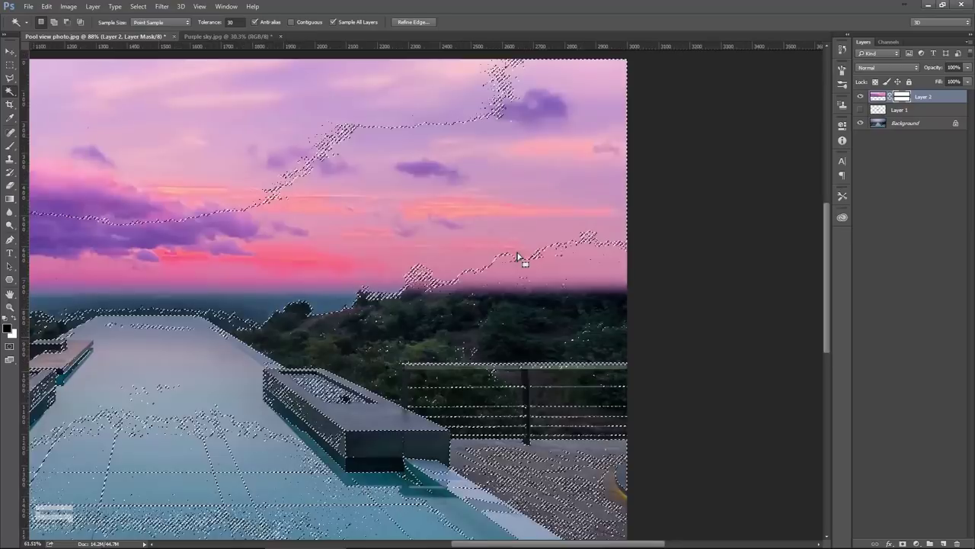
pyautogui.scroll(3, 520, 259)
pyautogui.scroll(1, 520, 260)
pyautogui.press('b')
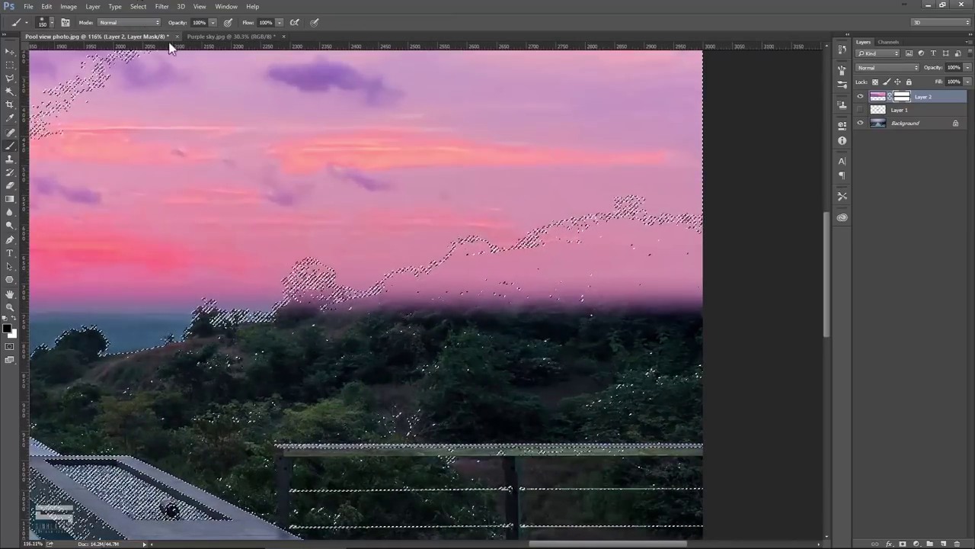
# Invert the selection and paint black on the mask to reveal the hills under the pink haze
pyautogui.click(138, 6)
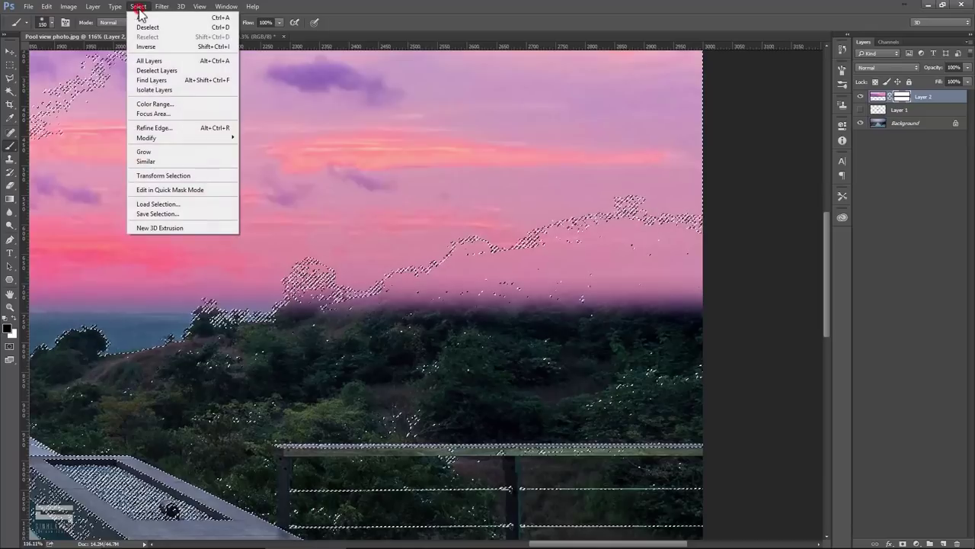
pyautogui.click(155, 48)
pyautogui.click(508, 266)
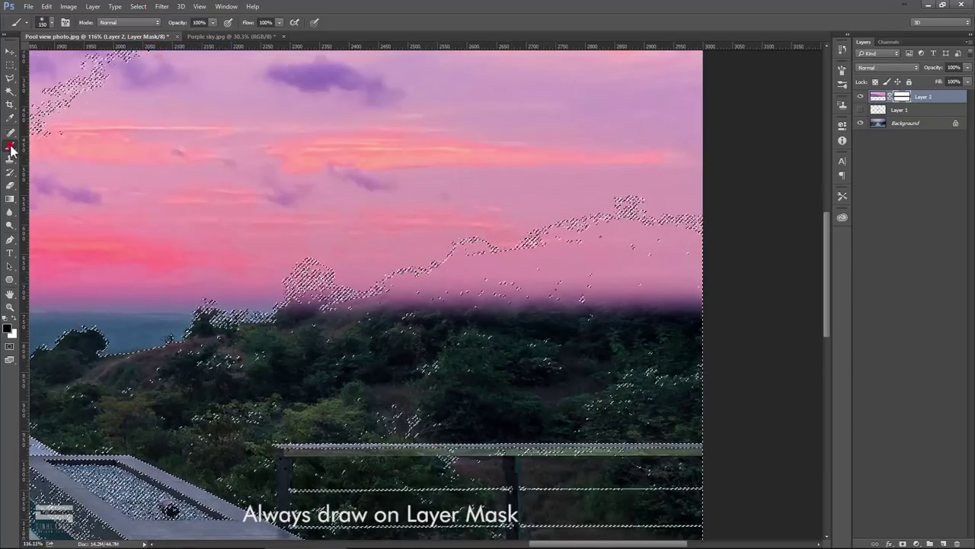
pyautogui.moveTo(533, 263)
pyautogui.mouseDown()
pyautogui.moveTo(494, 285)
pyautogui.moveTo(614, 290)
pyautogui.mouseUp()
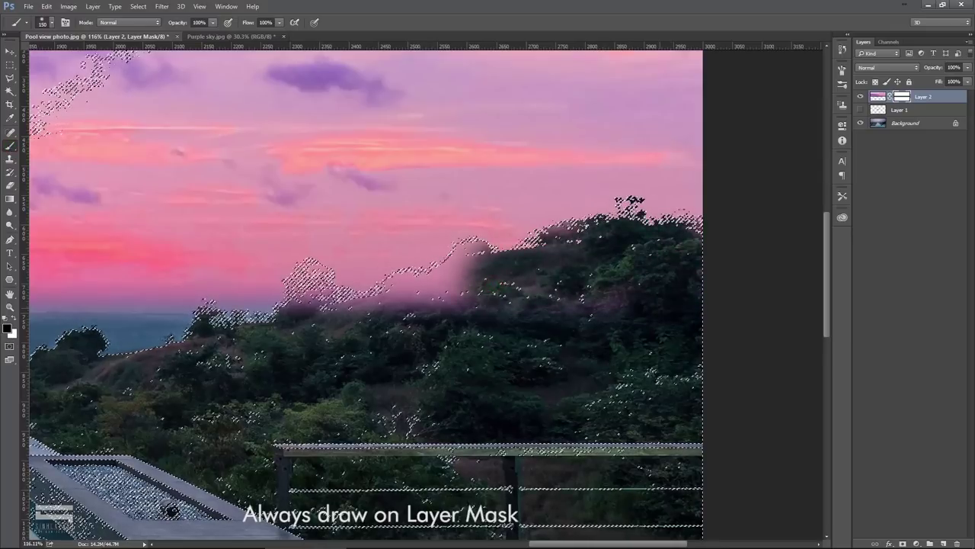
pyautogui.moveTo(488, 270); pyautogui.dragTo(419, 309)
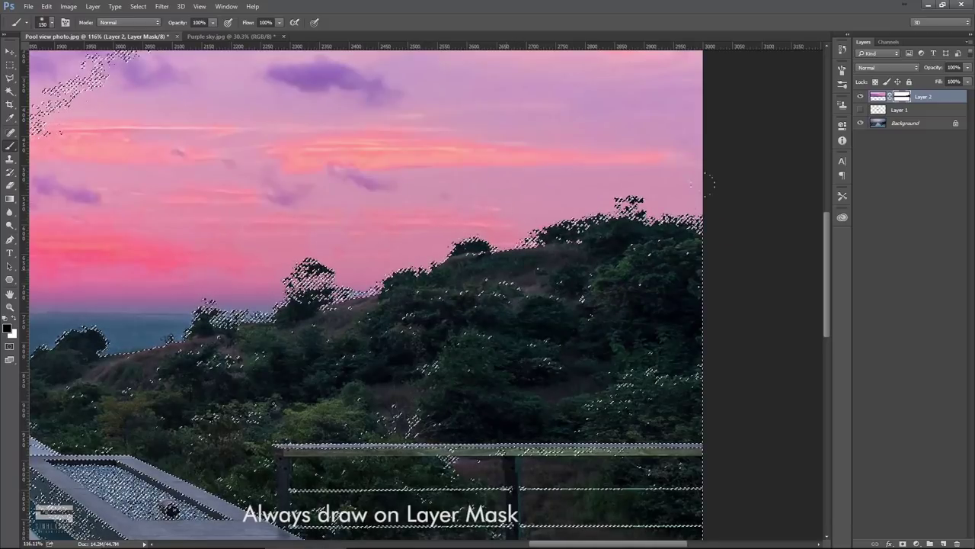
# Zoom in on the treeline and lone tree, using a smaller brush
pyautogui.scroll(2, 536, 322)
pyautogui.moveTo(536, 322); pyautogui.dragTo(514, 338)
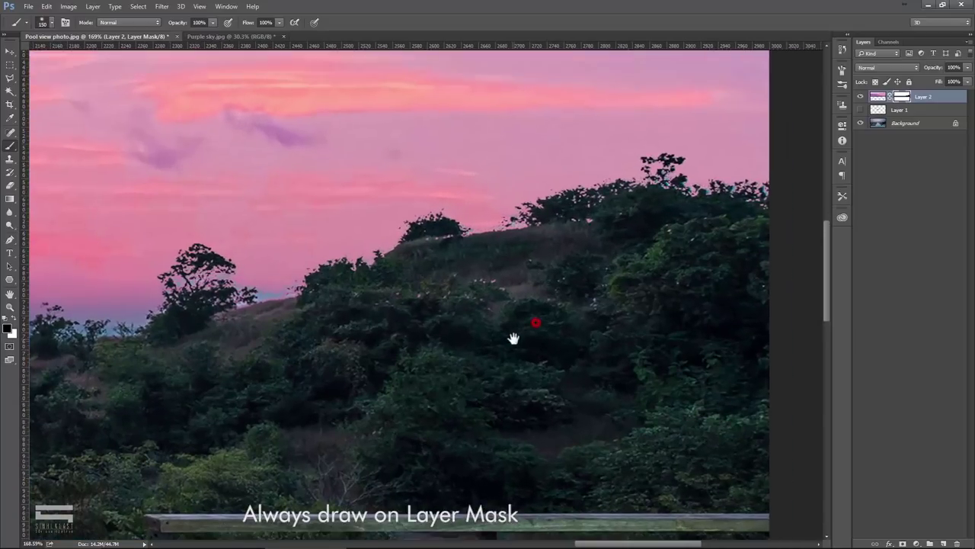
pyautogui.scroll(1, 513, 339)
pyautogui.scroll(1, 513, 338)
pyautogui.press('[')
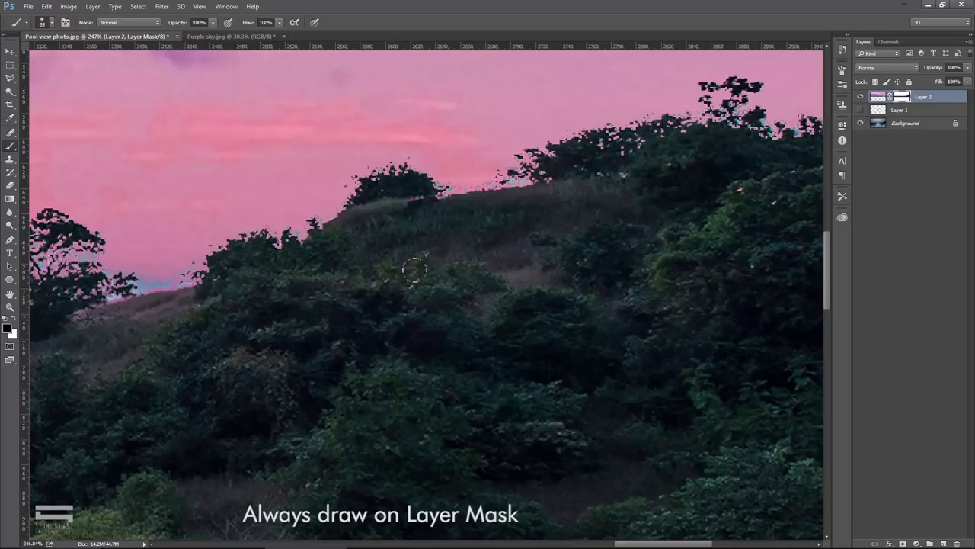
pyautogui.scroll(-1, 637, 235)
pyautogui.scroll(-1, 562, 277)
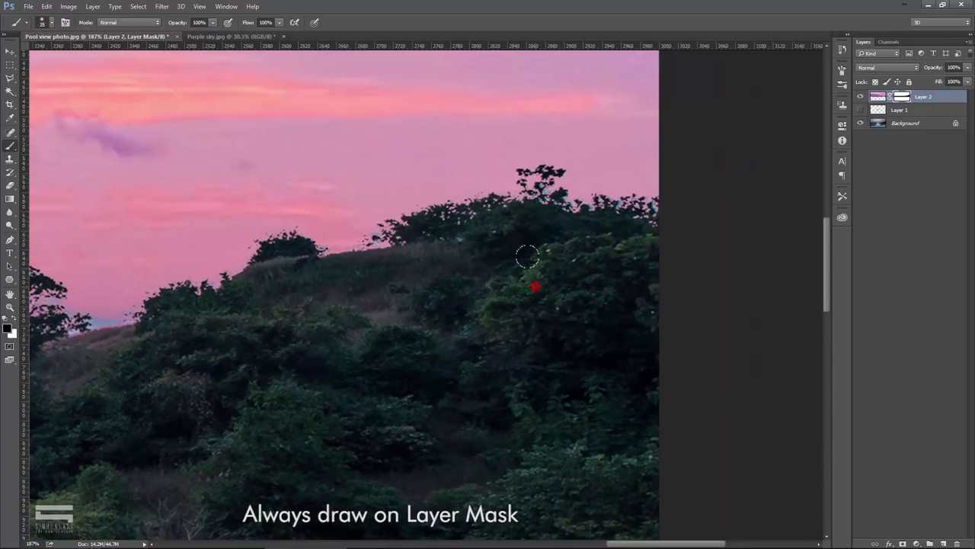
pyautogui.scroll(-1, 570, 274)
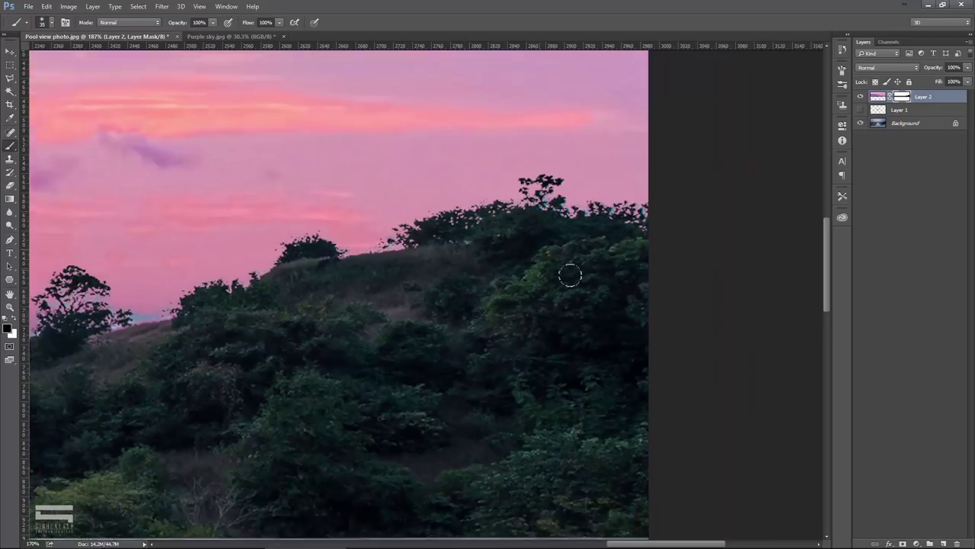
pyautogui.scroll(-1, 464, 300)
pyautogui.moveTo(467, 296); pyautogui.dragTo(528, 292)
pyautogui.scroll(2, 528, 292)
pyautogui.scroll(2, 528, 292)
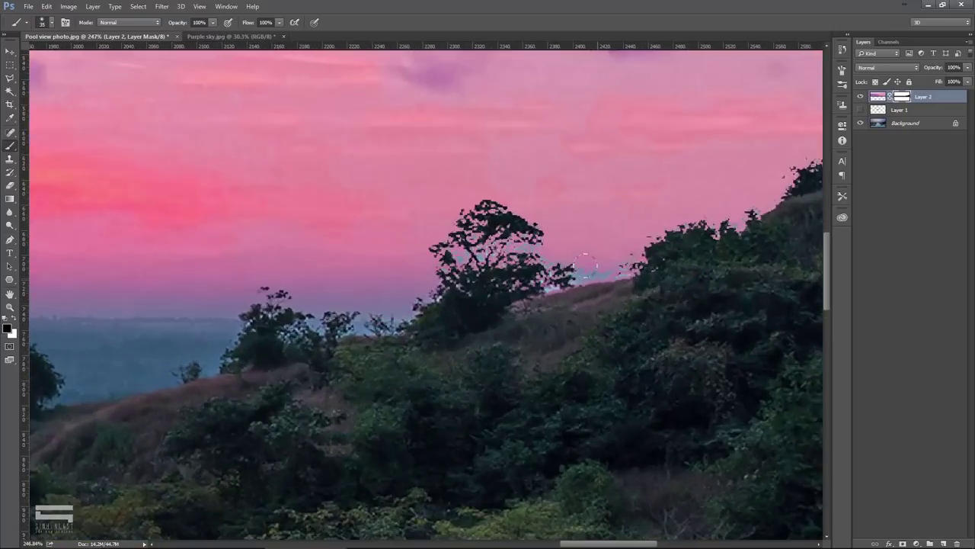
pyautogui.scroll(2, 528, 291)
pyautogui.scroll(1, 560, 242)
# Make white the painting colour and pick a brush preset for touch-ups
pyautogui.press('x')
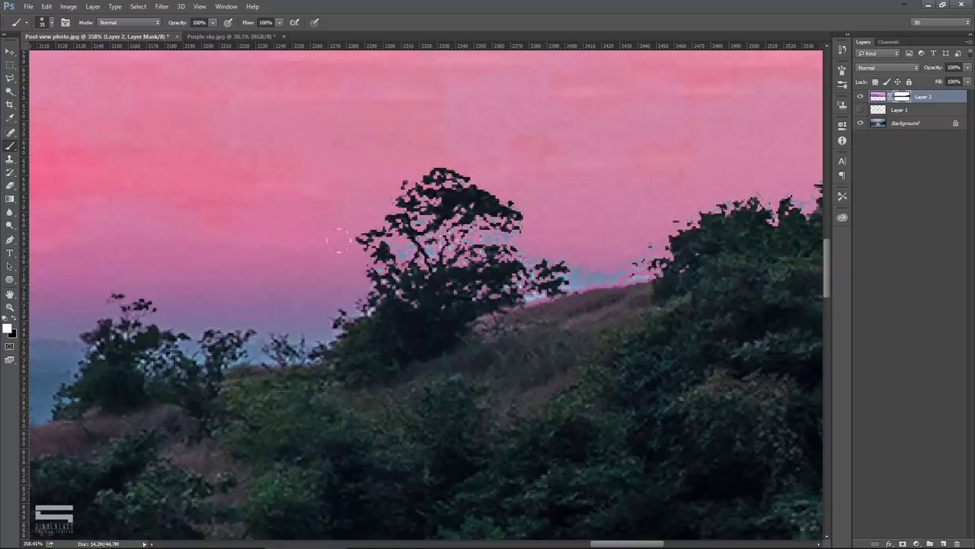
pyautogui.click(6, 329)
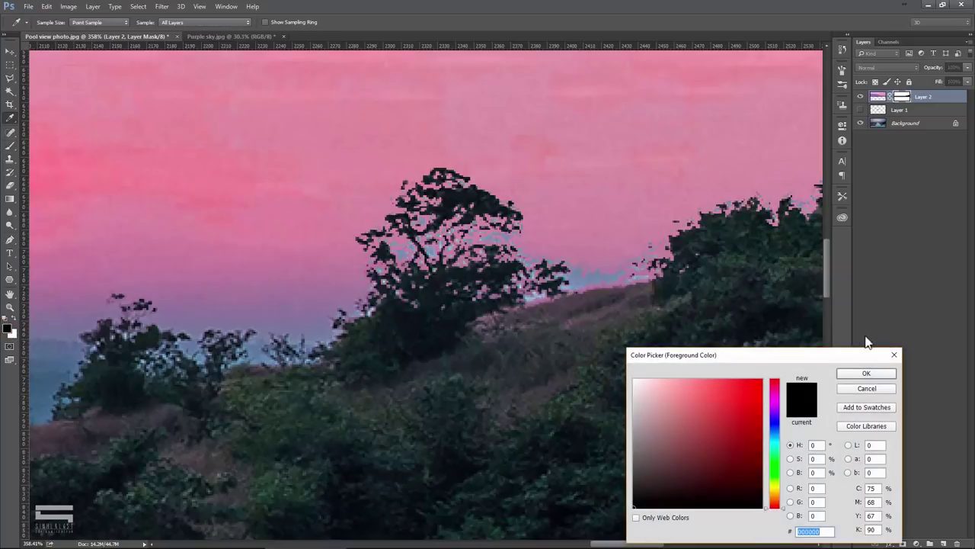
pyautogui.click(866, 374)
pyautogui.click(13, 317)
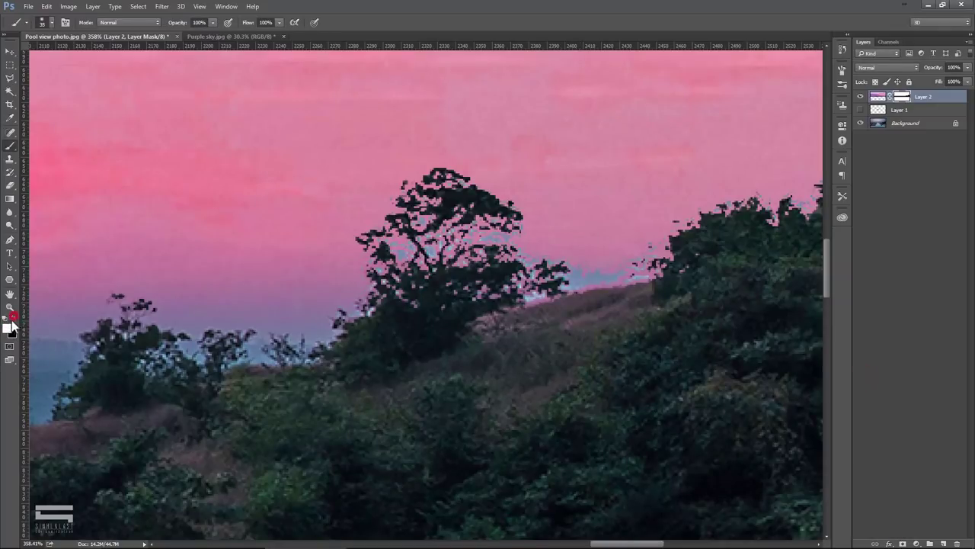
pyautogui.rightClick(617, 224)
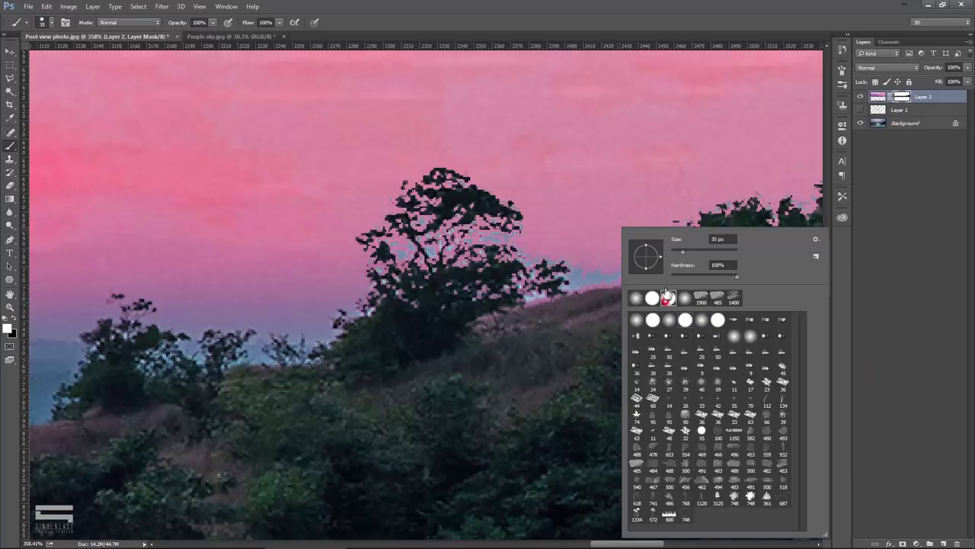
pyautogui.click(614, 176)
pyautogui.scroll(1, 562, 202)
# Paint white on the mask to fill blue gaps along the treeline and right-hand trees
pyautogui.moveTo(591, 258)
pyautogui.mouseDown()
pyautogui.moveTo(610, 259)
pyautogui.moveTo(583, 262)
pyautogui.moveTo(529, 237)
pyautogui.mouseUp()
pyautogui.click(527, 242)
pyautogui.click(581, 284)
pyautogui.click(625, 266)
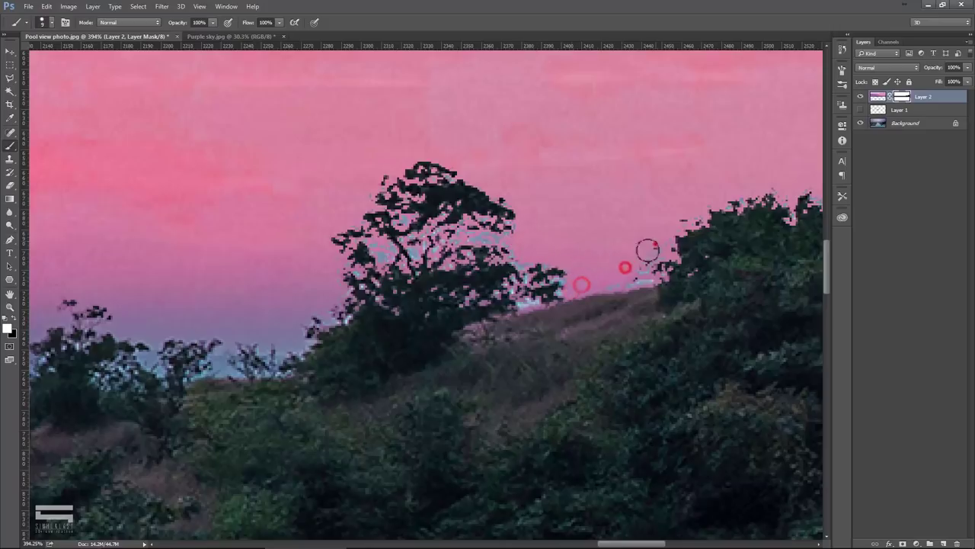
pyautogui.click(638, 277)
pyautogui.click(623, 280)
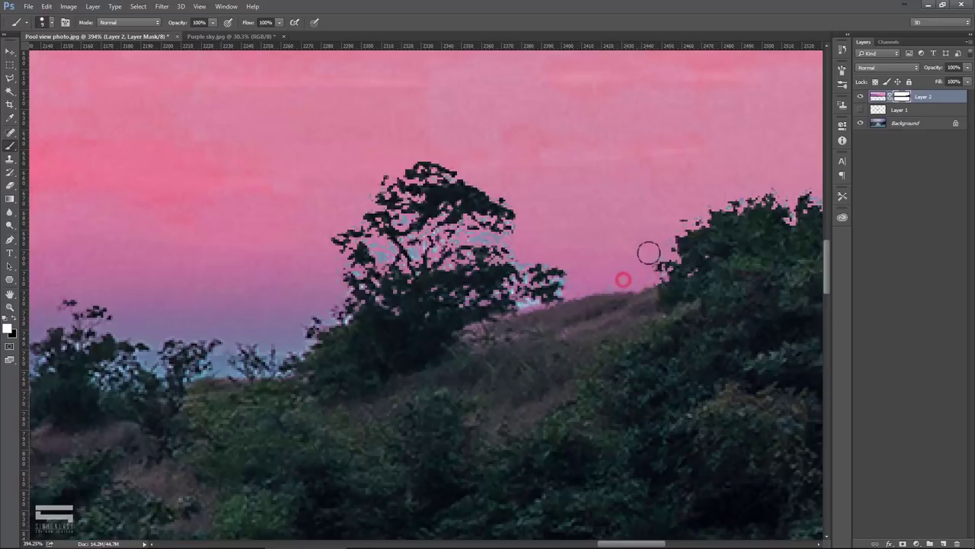
# Zoom back out to view the whole cleaned-up skyline
pyautogui.scroll(-1, 649, 253)
pyautogui.scroll(-1, 335, 286)
pyautogui.scroll(-2, 526, 258)
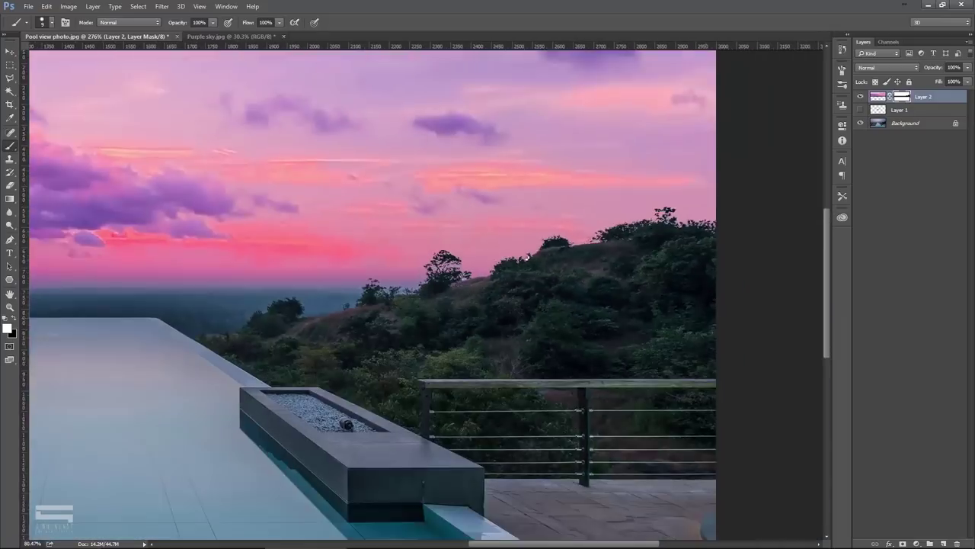
pyautogui.scroll(-4, 527, 258)
pyautogui.scroll(1, 515, 276)
pyautogui.scroll(1, 507, 276)
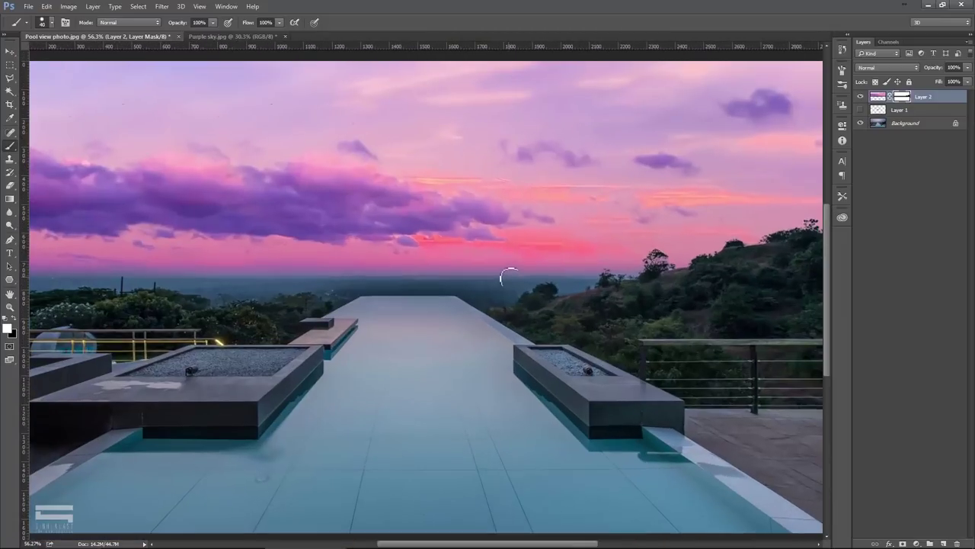
pyautogui.press('v')
pyautogui.scroll(-1, 509, 271)
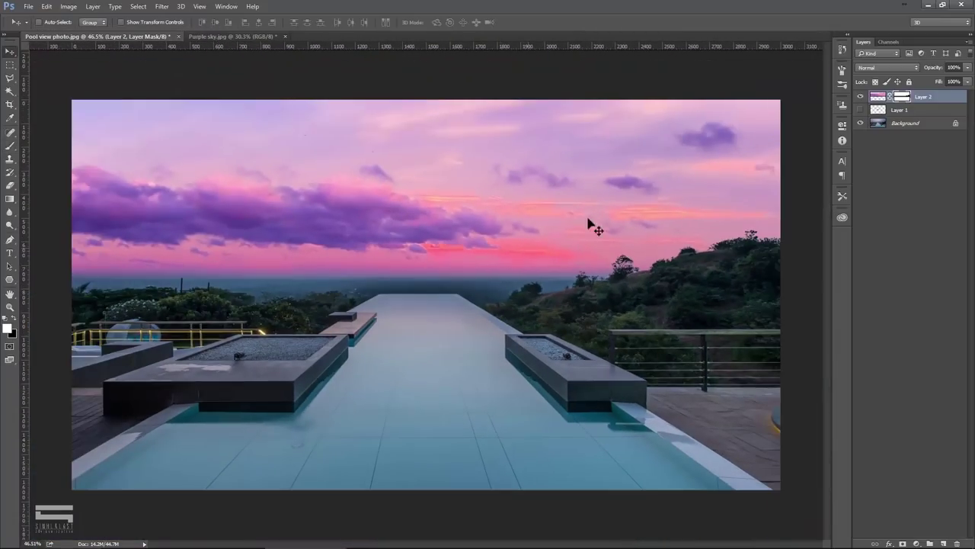
# Show the swatch Layer 1, place it above Layer 2, and move the three swatches into the sky
pyautogui.click(861, 110)
pyautogui.moveTo(899, 110); pyautogui.dragTo(899, 93)
pyautogui.moveTo(453, 301)
pyautogui.mouseDown()
pyautogui.moveTo(319, 178)
pyautogui.moveTo(512, 230)
pyautogui.moveTo(260, 289)
pyautogui.moveTo(556, 246)
pyautogui.moveTo(413, 240)
pyautogui.moveTo(290, 165)
pyautogui.moveTo(437, 242)
pyautogui.moveTo(461, 202)
pyautogui.moveTo(446, 183)
pyautogui.mouseUp()
pyautogui.scroll(2, 317, 178)
pyautogui.scroll(1, 506, 218)
# Sample a lighter purple from the cloud, then select the Background layer at 50% zoom
pyautogui.click(10, 119)
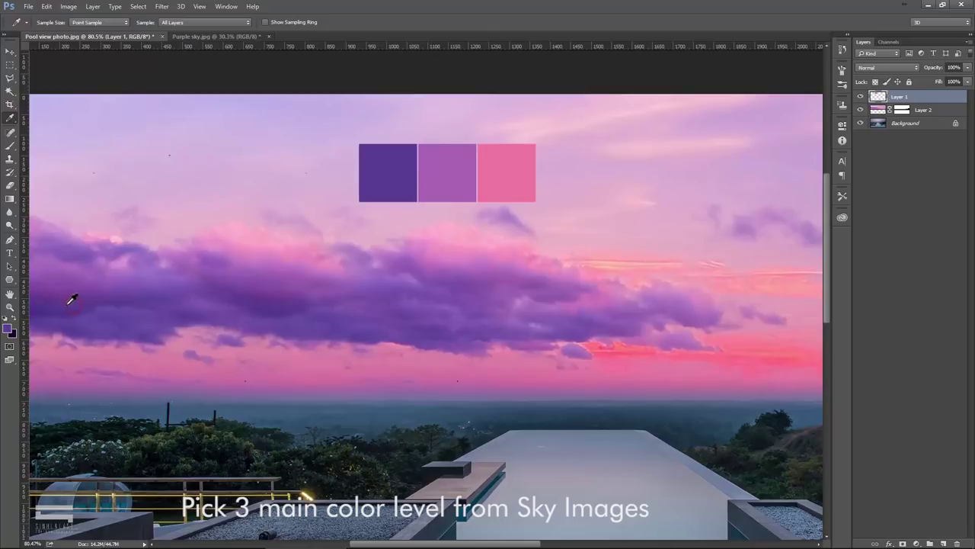
pyautogui.click(245, 256)
pyautogui.press('v')
pyautogui.scroll(-1, 746, 279)
pyautogui.scroll(-2, 461, 172)
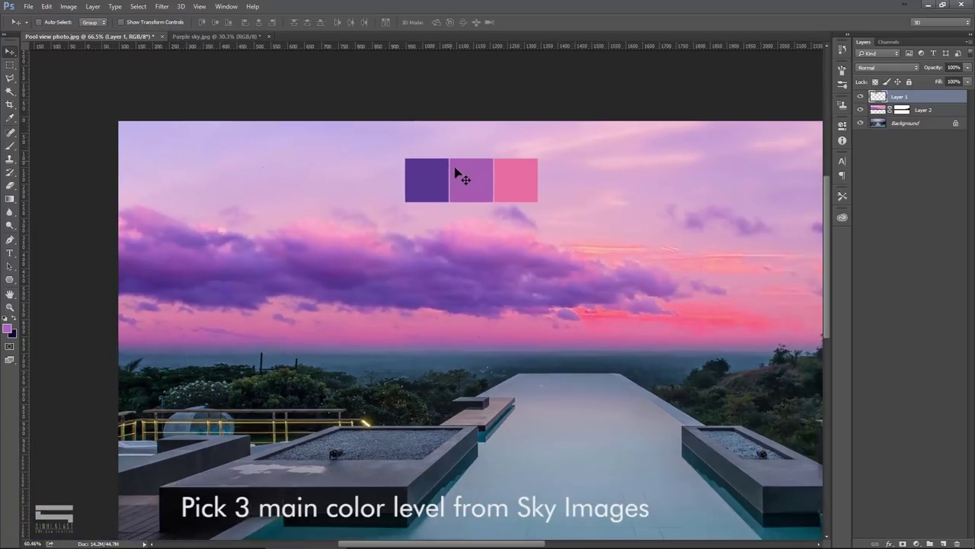
pyautogui.click(925, 122)
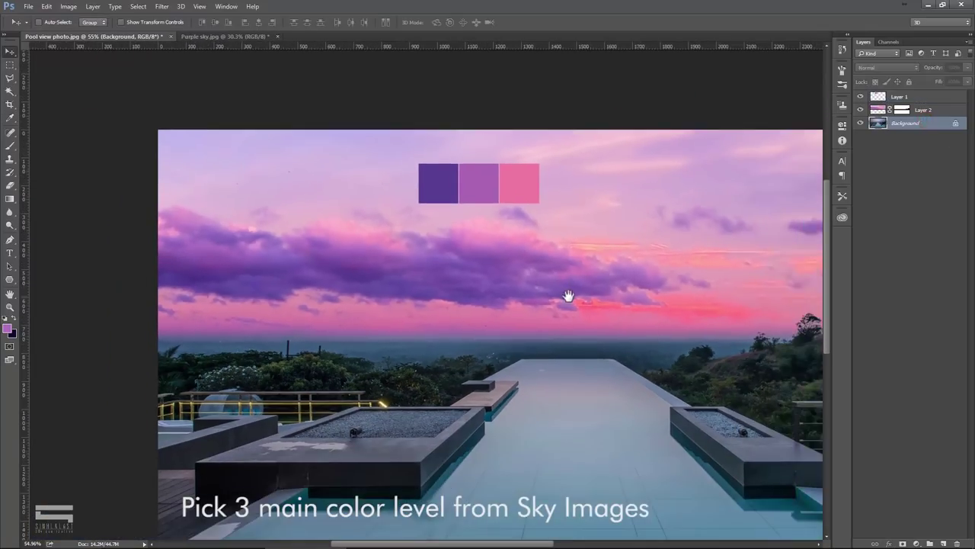
pyautogui.scroll(-1, 520, 247)
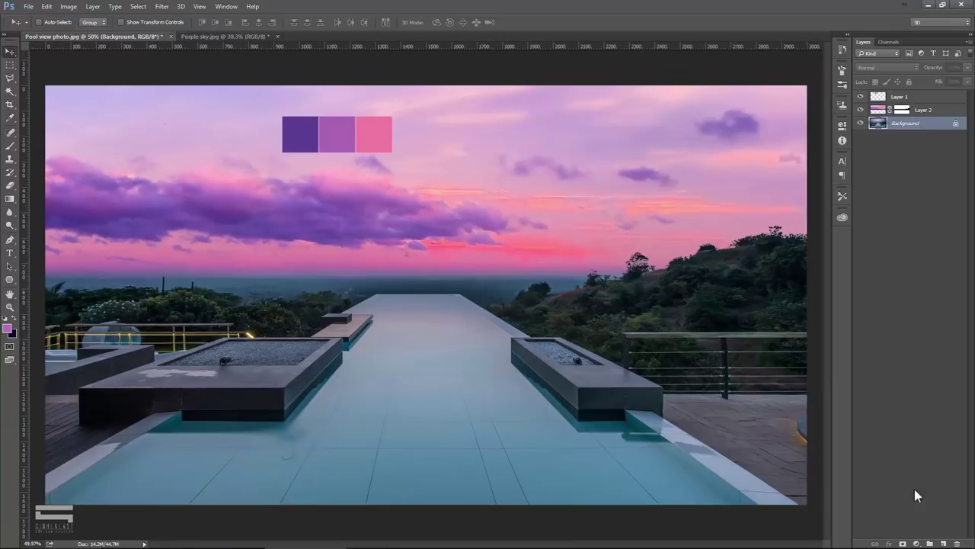
# Add a Soft Light Solid Color fill of #9a66b1 from the middle swatch and toggle it to compare
pyautogui.click(918, 542)
pyautogui.click(902, 323)
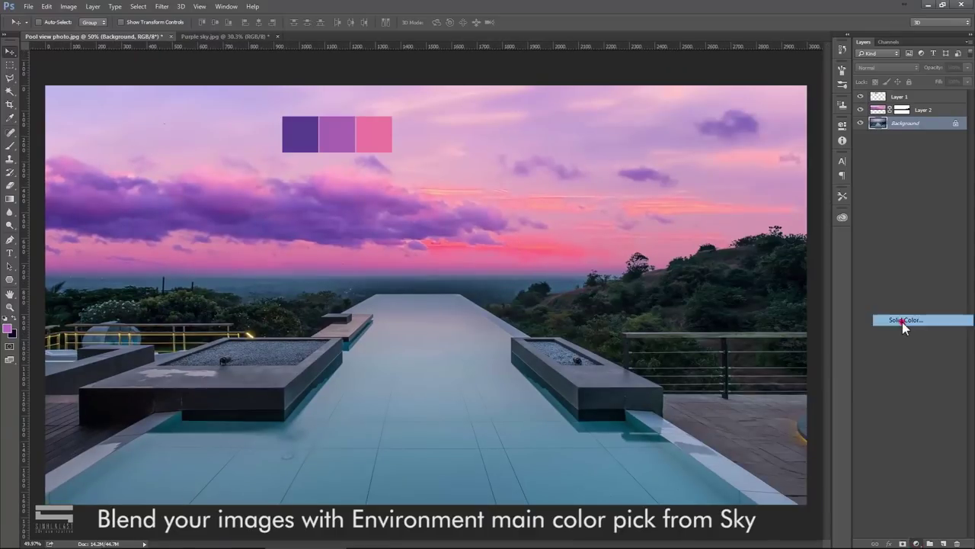
pyautogui.click(334, 132)
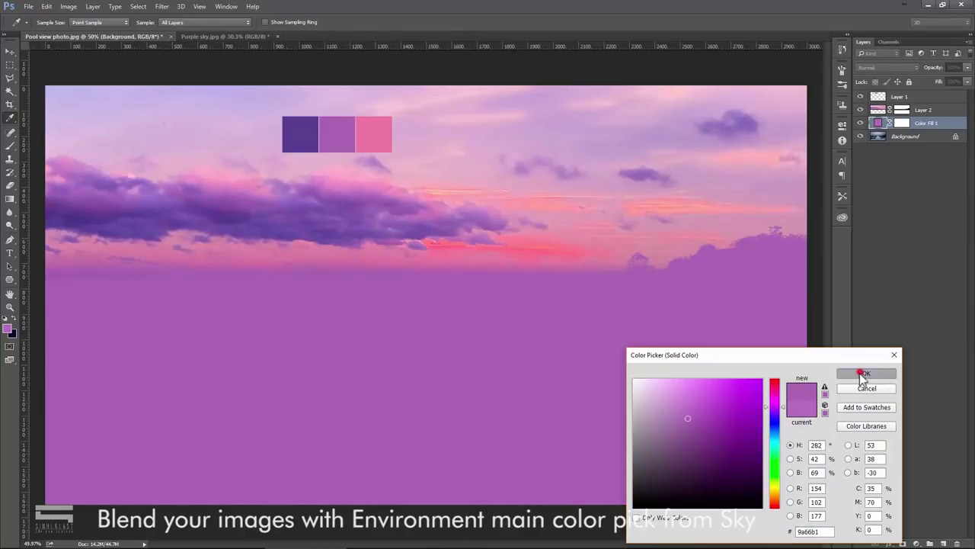
pyautogui.click(867, 373)
pyautogui.click(880, 69)
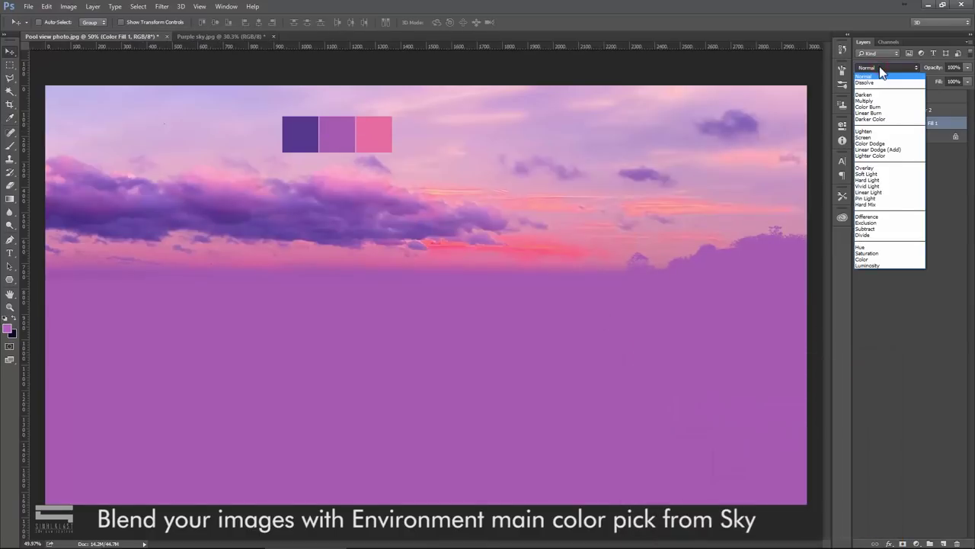
pyautogui.click(877, 174)
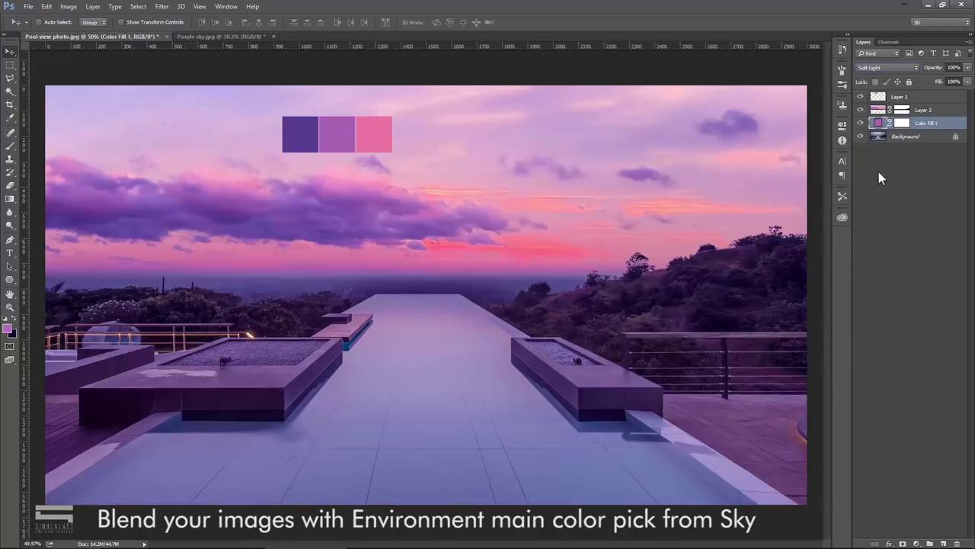
pyautogui.click(860, 123)
# Zoom in on the right-hand planter with the Polygonal Lasso selected
pyautogui.scroll(2, 614, 383)
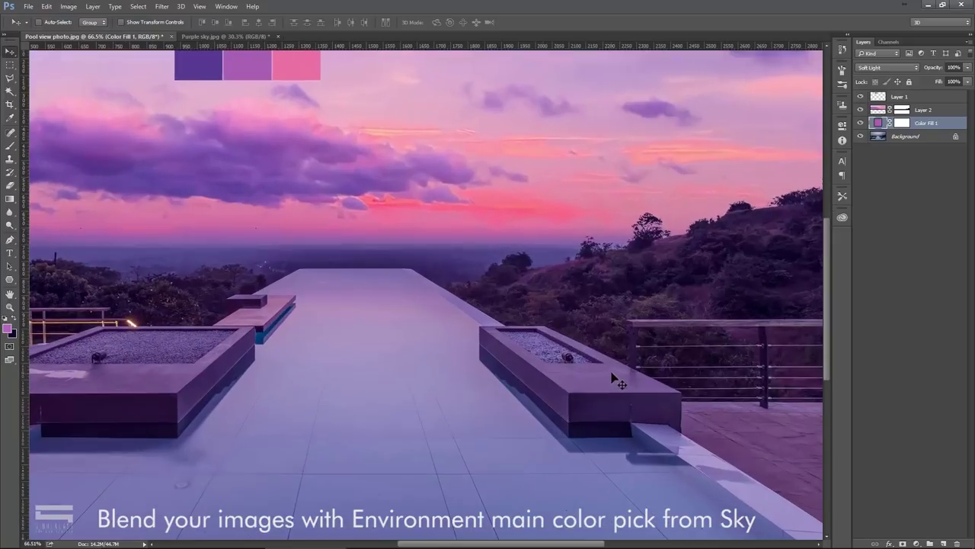
pyautogui.moveTo(616, 377); pyautogui.dragTo(603, 361)
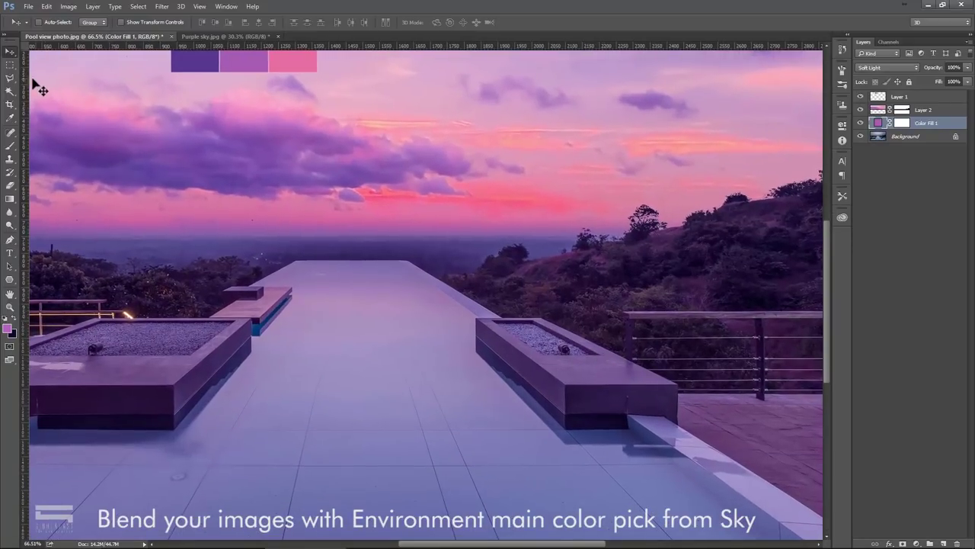
pyautogui.click(10, 77)
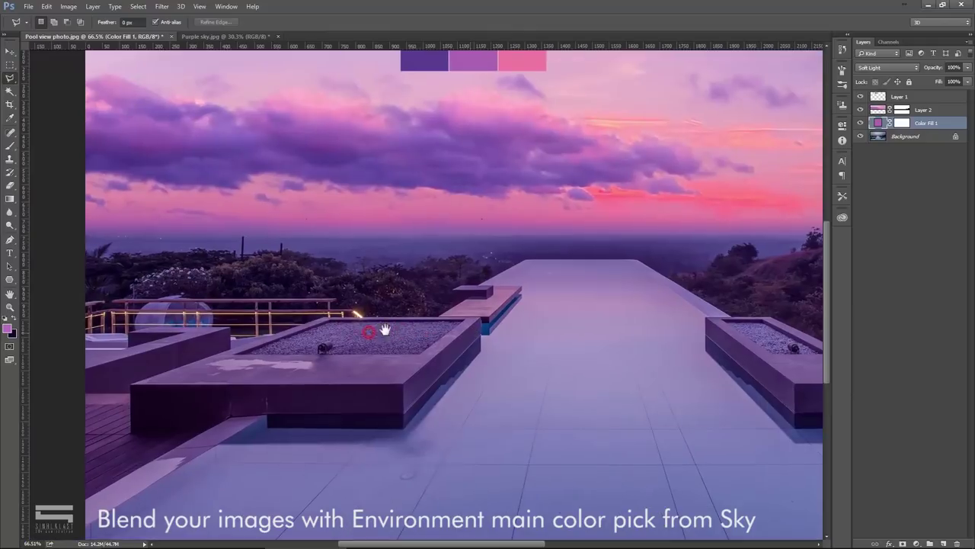
pyautogui.moveTo(341, 330); pyautogui.dragTo(435, 342)
pyautogui.scroll(2, 435, 342)
pyautogui.scroll(1, 576, 363)
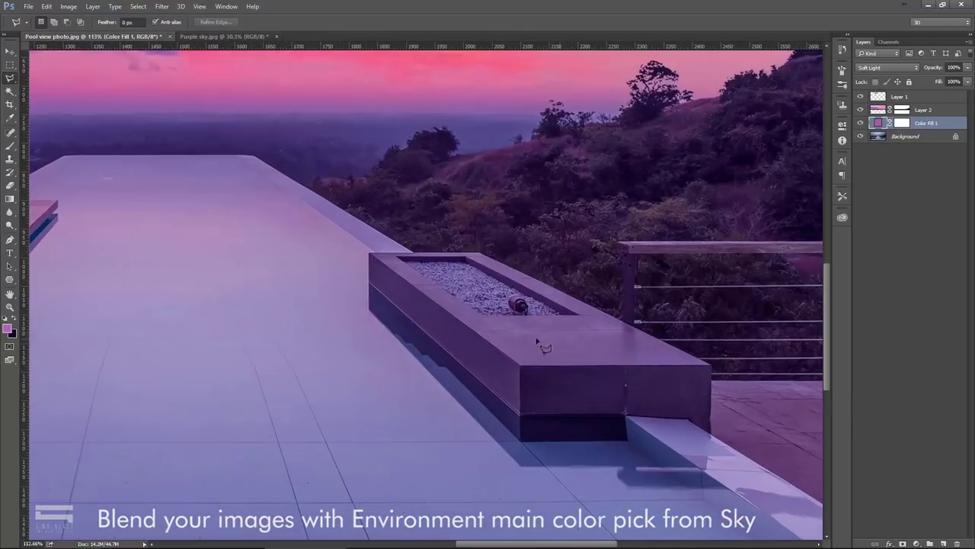
pyautogui.scroll(3, 658, 363)
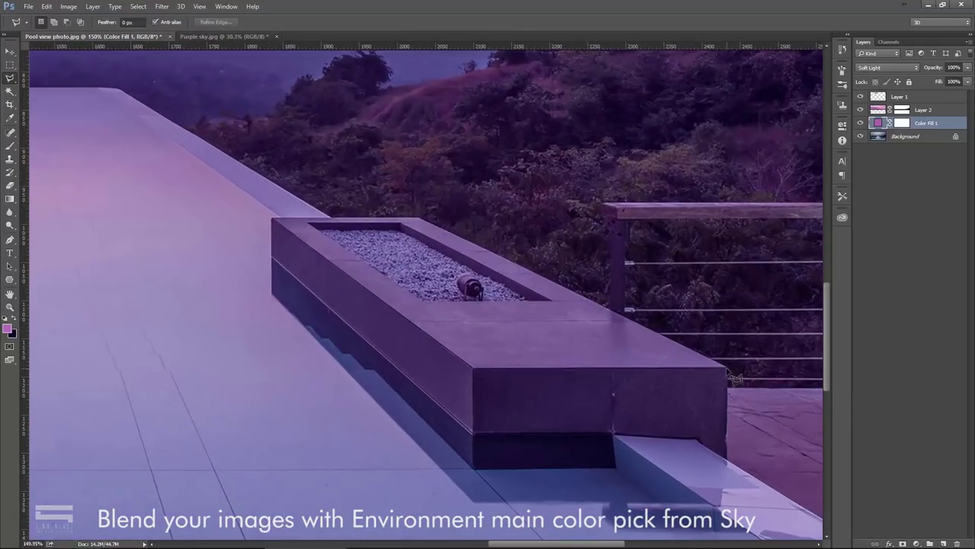
# Outline the right planter with a polygonal lasso selection
pyautogui.click(418, 217)
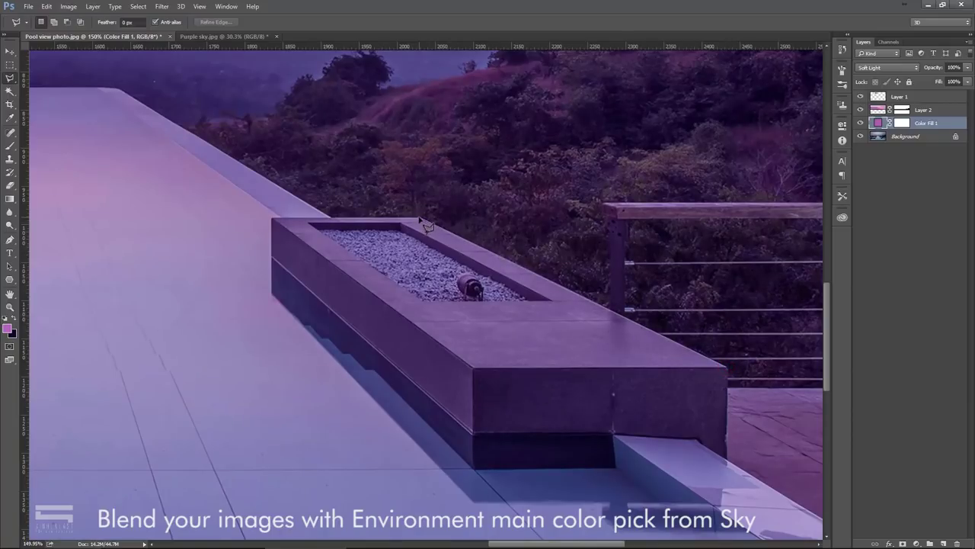
pyautogui.click(272, 219)
pyautogui.click(273, 261)
pyautogui.click(473, 435)
pyautogui.click(695, 439)
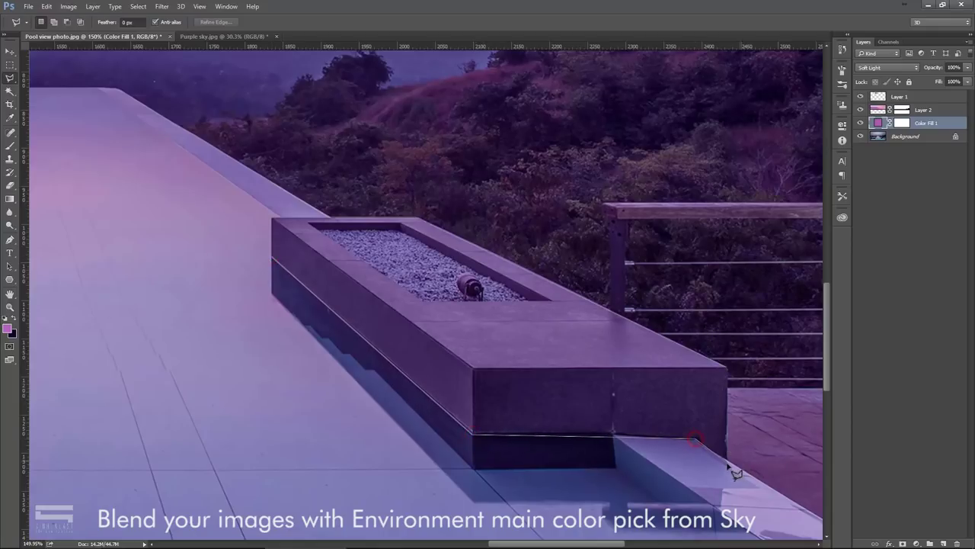
pyautogui.click(727, 457)
pyautogui.doubleClick(728, 370)
pyautogui.scroll(-5, 657, 386)
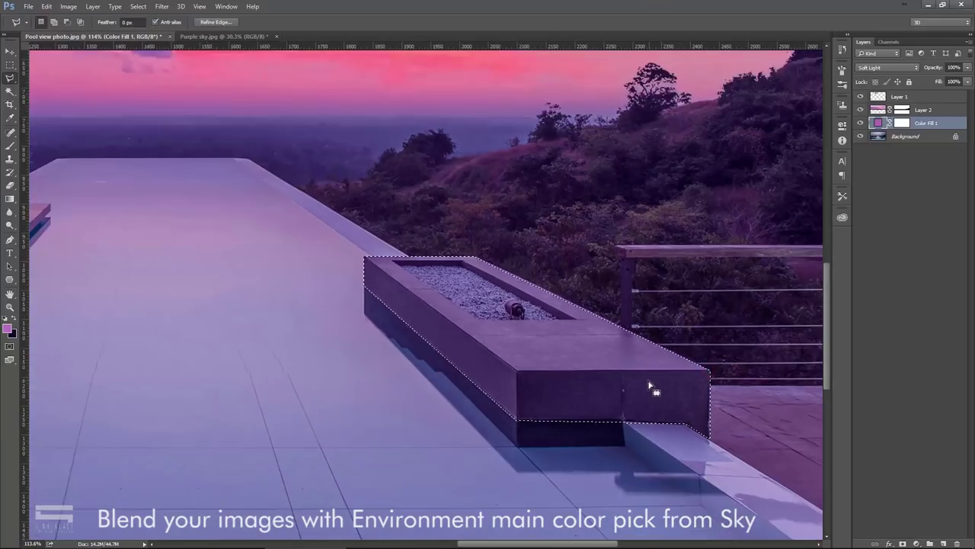
pyautogui.scroll(-3, 595, 316)
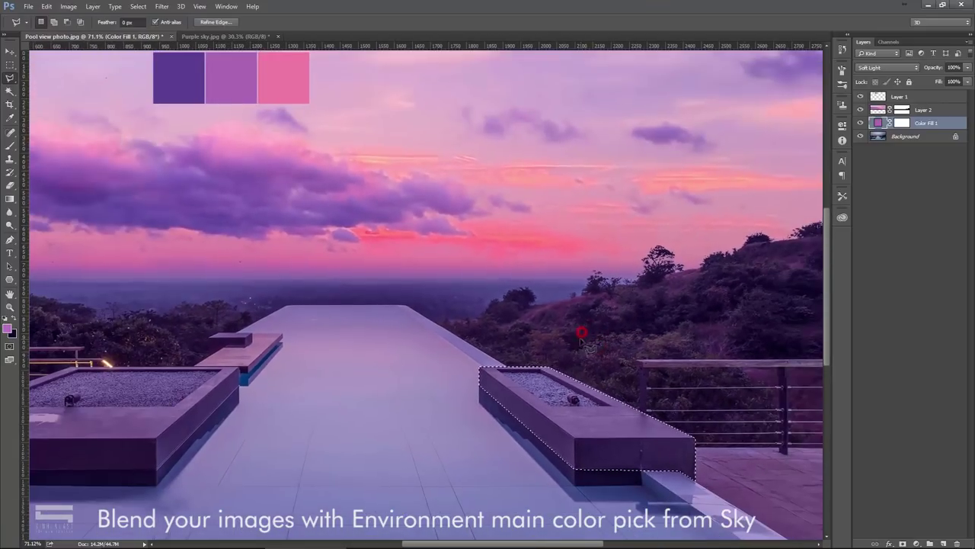
# Fill the planter selection with the pink swatch colour as a Soft Light Color Fill 2 layer
pyautogui.click(917, 544)
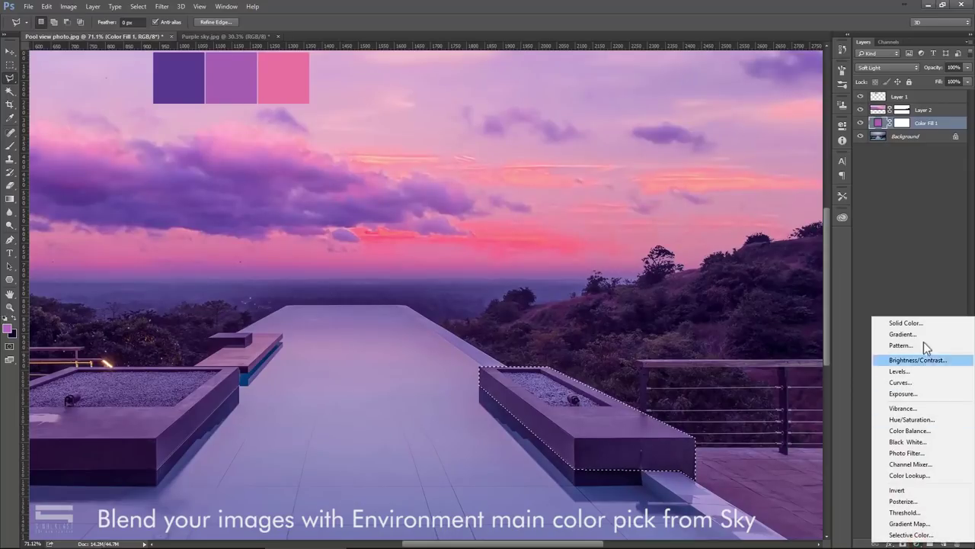
pyautogui.click(918, 321)
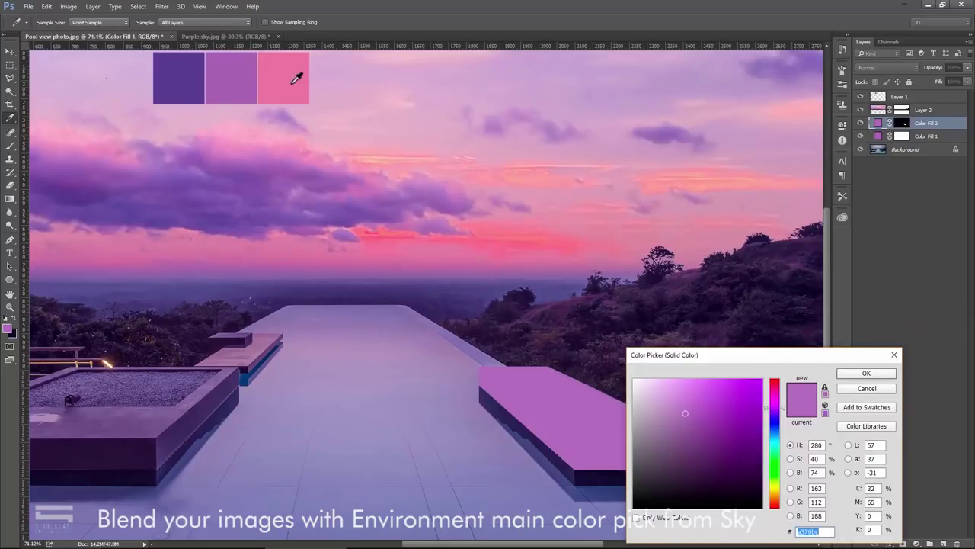
pyautogui.click(296, 78)
pyautogui.click(851, 374)
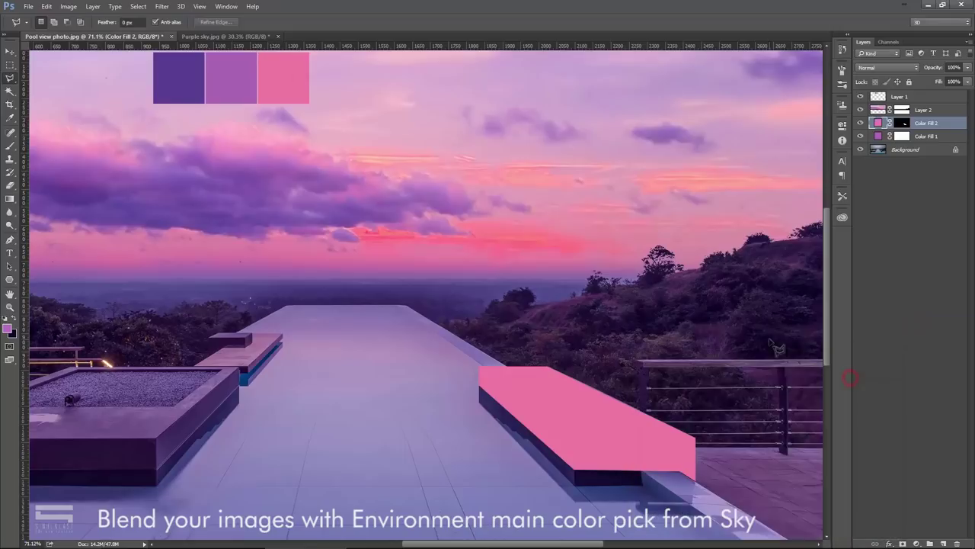
pyautogui.click(902, 68)
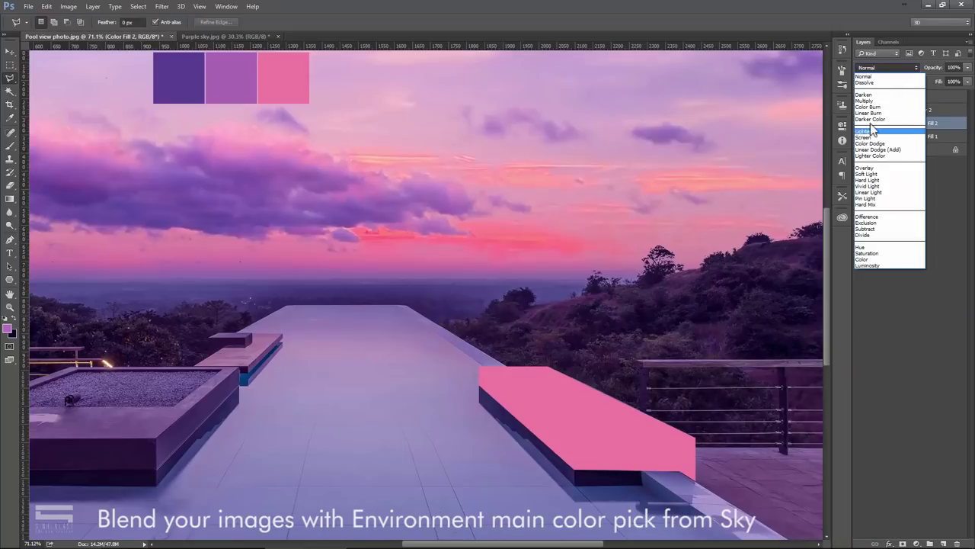
pyautogui.click(868, 173)
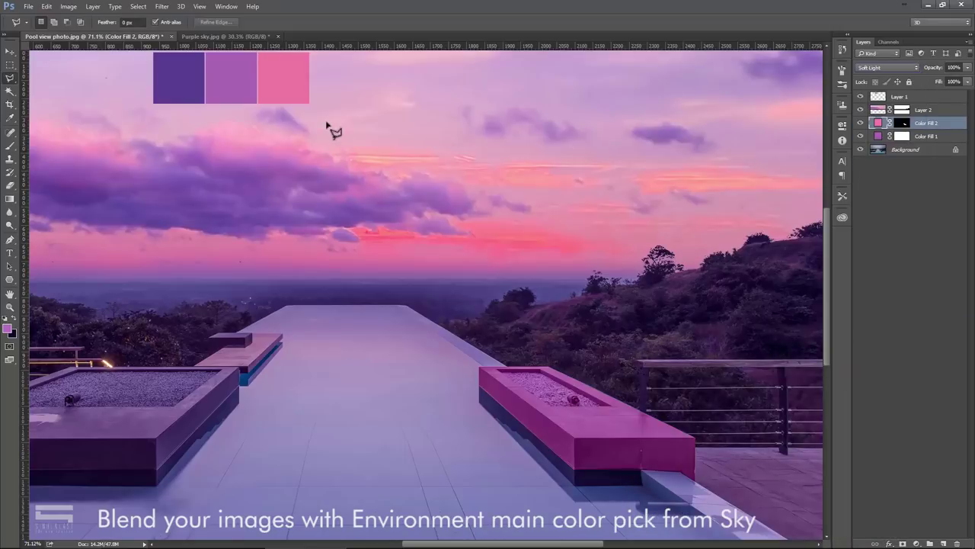
pyautogui.press('v')
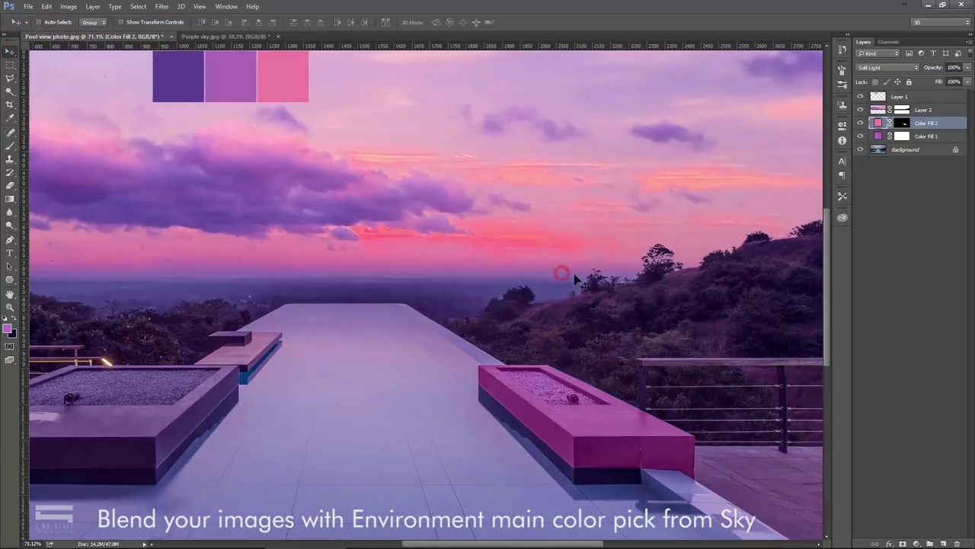
pyautogui.scroll(-2, 564, 276)
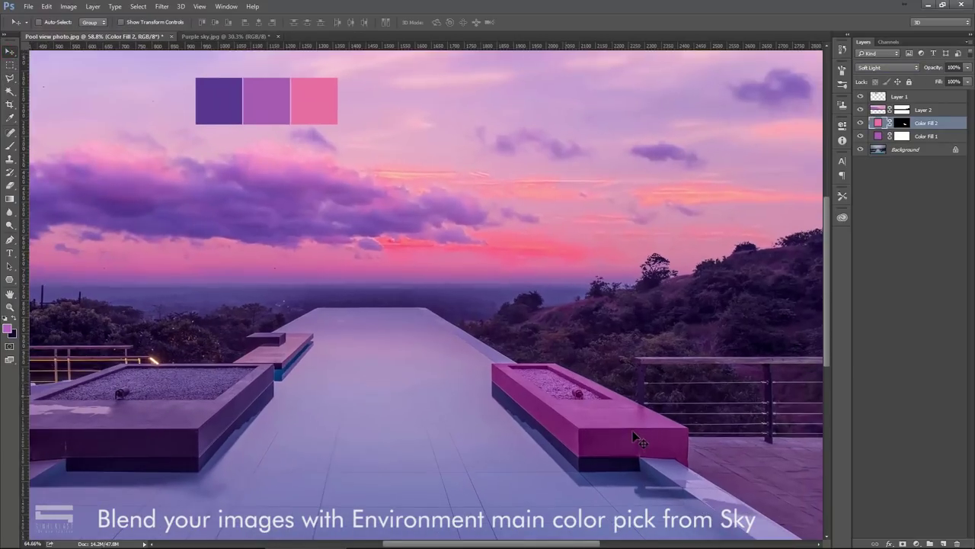
# Target the pink Color Fill 2 mask with a white brush and paint tint onto the left planter
pyautogui.press('b')
pyautogui.click(901, 126)
pyautogui.hotkey('ctrl', 'i')
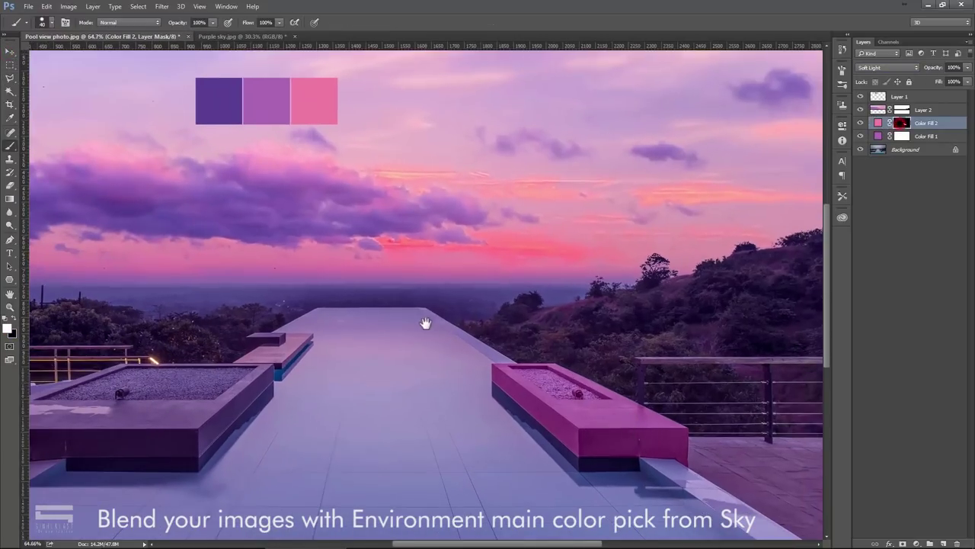
pyautogui.moveTo(274, 373); pyautogui.dragTo(483, 314)
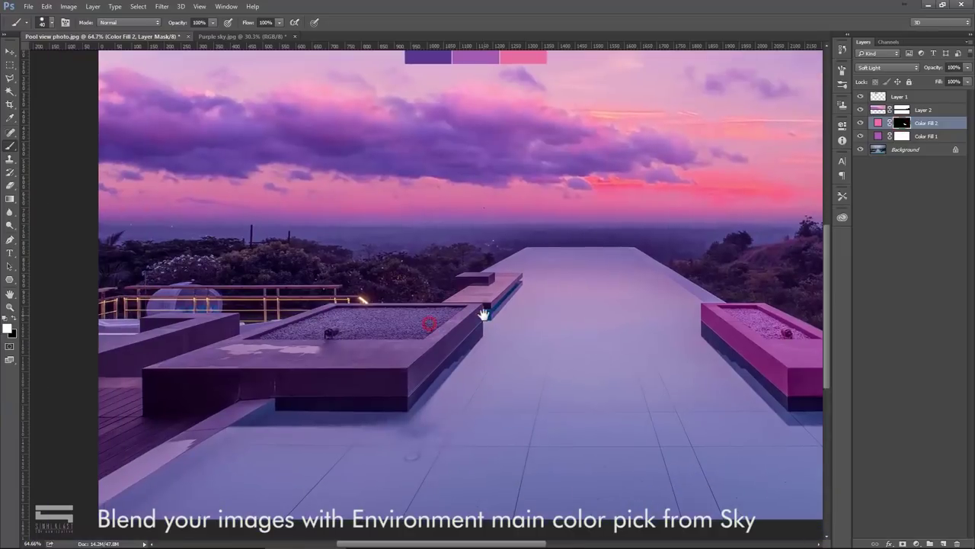
pyautogui.click(407, 339)
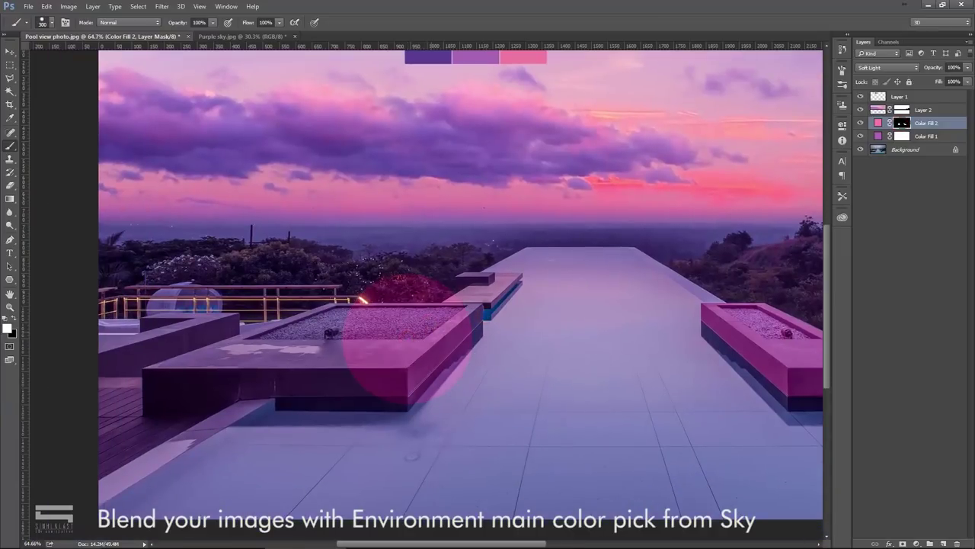
# Switch to a larger soft round brush and paint the pink tint across the left planter and deck
pyautogui.rightClick(408, 339)
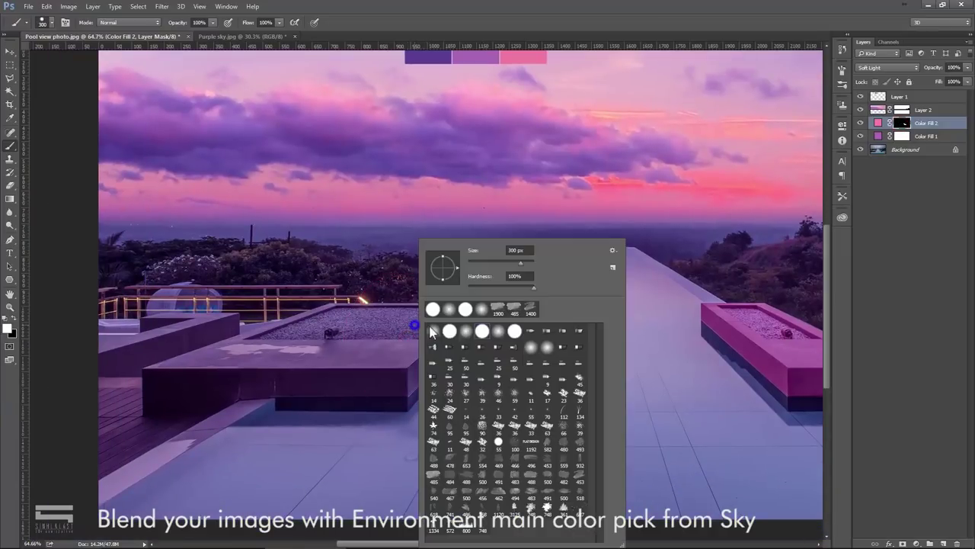
pyautogui.doubleClick(498, 334)
pyautogui.press(']')
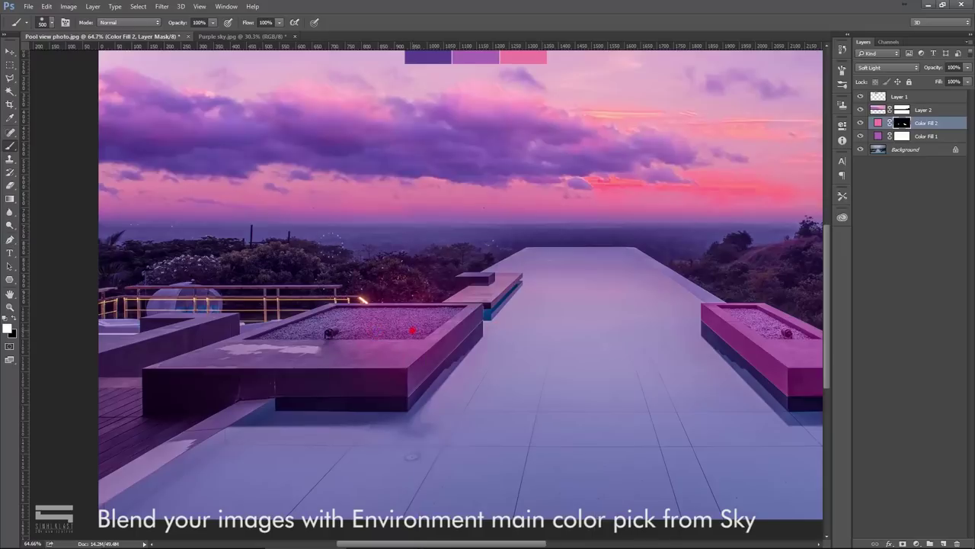
pyautogui.press(']')
pyautogui.click(295, 335)
pyautogui.click(214, 347)
pyautogui.click(137, 345)
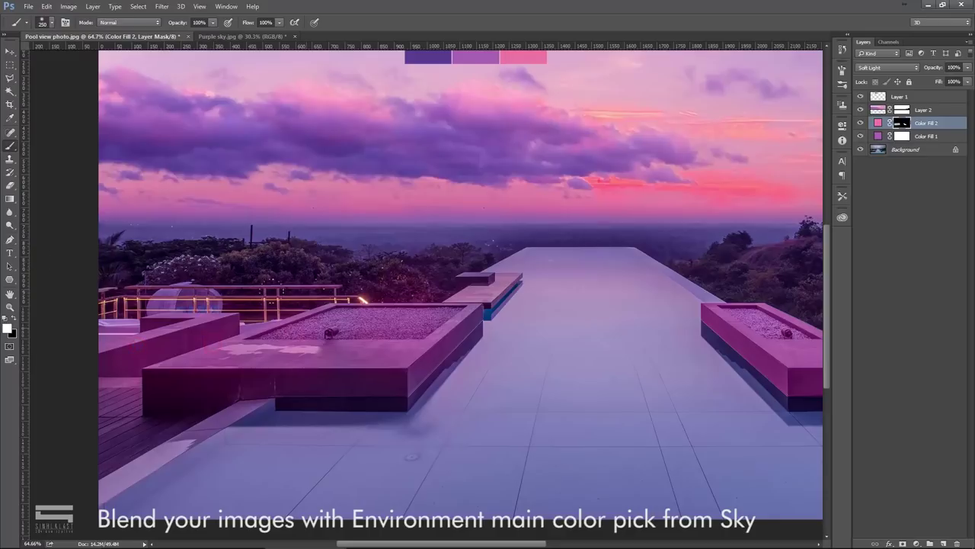
# Enlarge the brush further and touch up the tint along the right planter's shadow
pyautogui.hscroll(10, 602, 366)
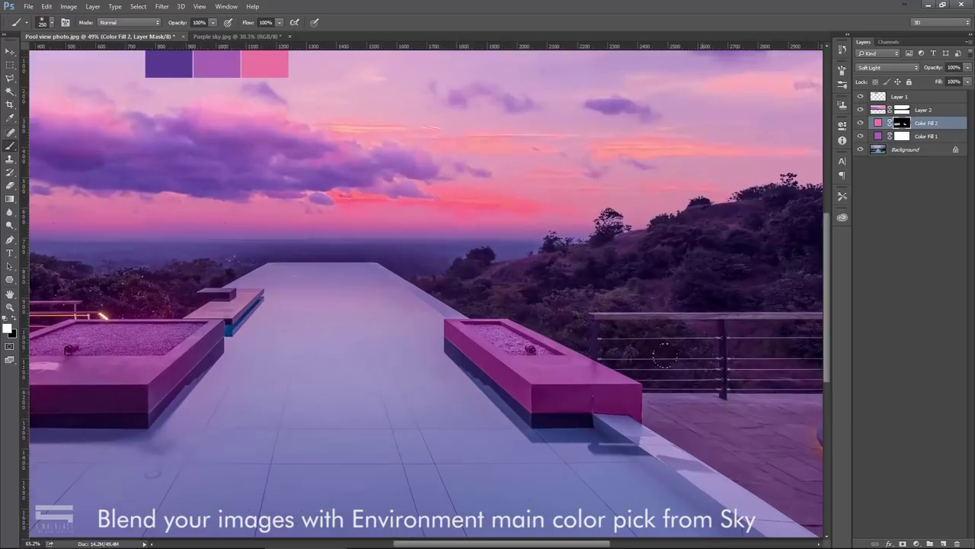
pyautogui.scroll(1, 342, 318)
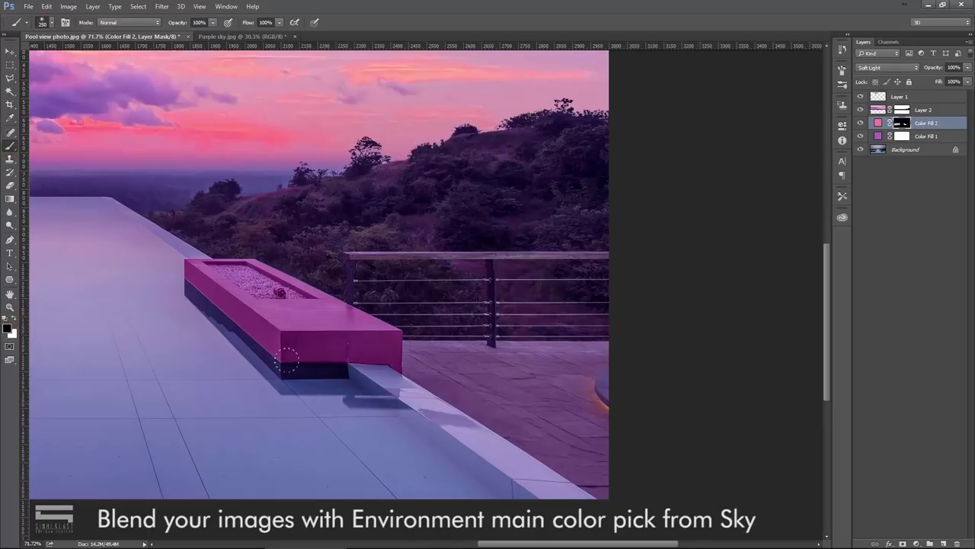
pyautogui.press(']')
pyautogui.moveTo(315, 398); pyautogui.dragTo(394, 393)
pyautogui.moveTo(241, 386)
pyautogui.mouseDown()
pyautogui.moveTo(333, 398)
pyautogui.moveTo(418, 383)
pyautogui.mouseUp()
pyautogui.moveTo(324, 383); pyautogui.dragTo(422, 374)
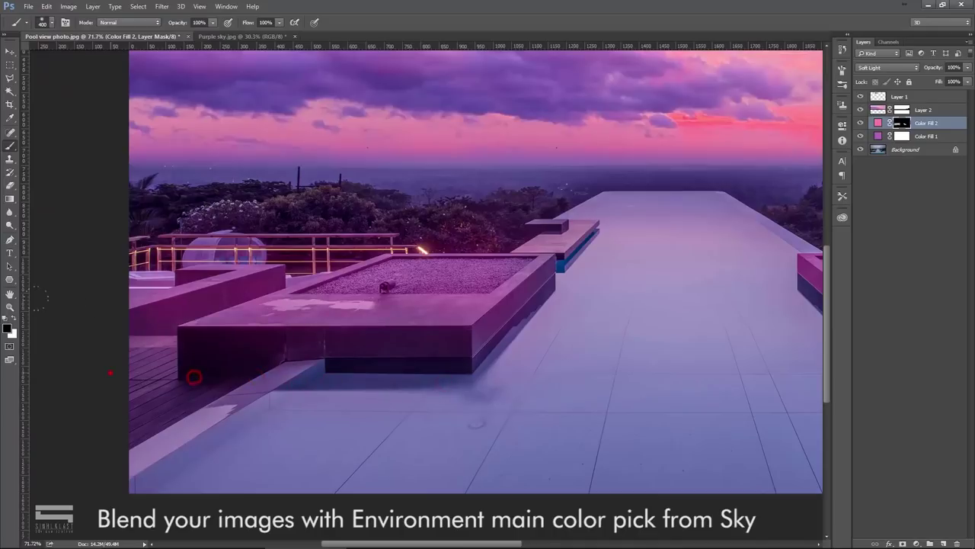
pyautogui.scroll(-1, 194, 377)
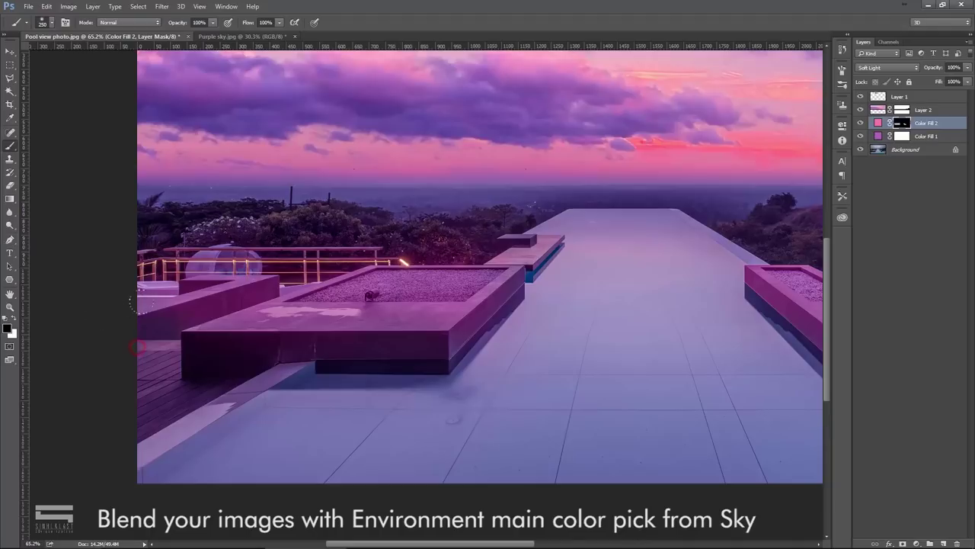
# Set the pink Color Fill 2 layer's opacity to 40% in the Layers panel
pyautogui.press('v')
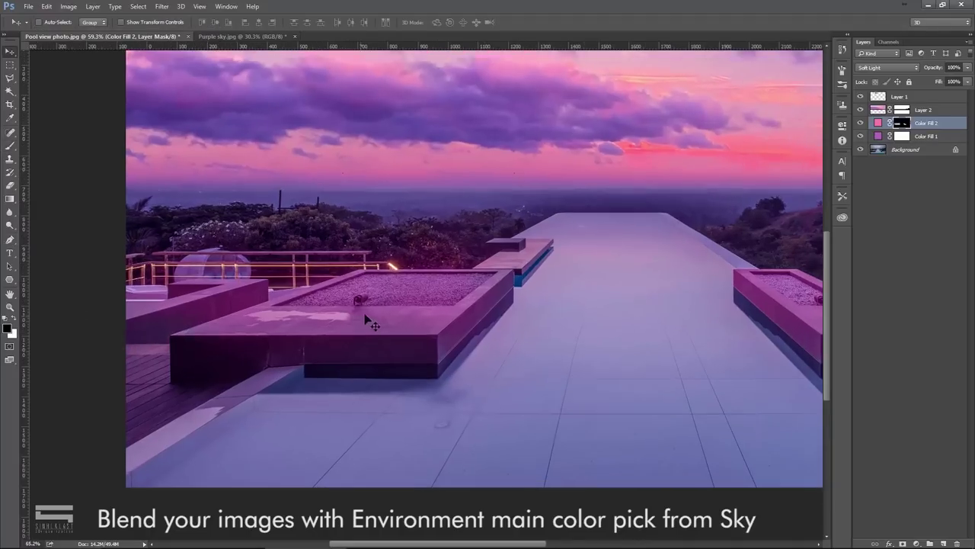
pyautogui.click(968, 67)
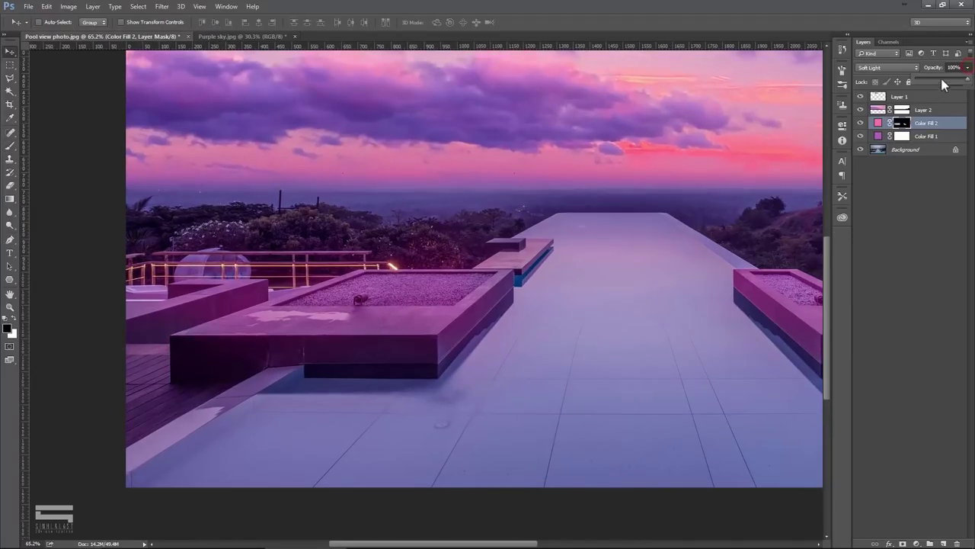
pyautogui.click(951, 67)
pyautogui.write('40')
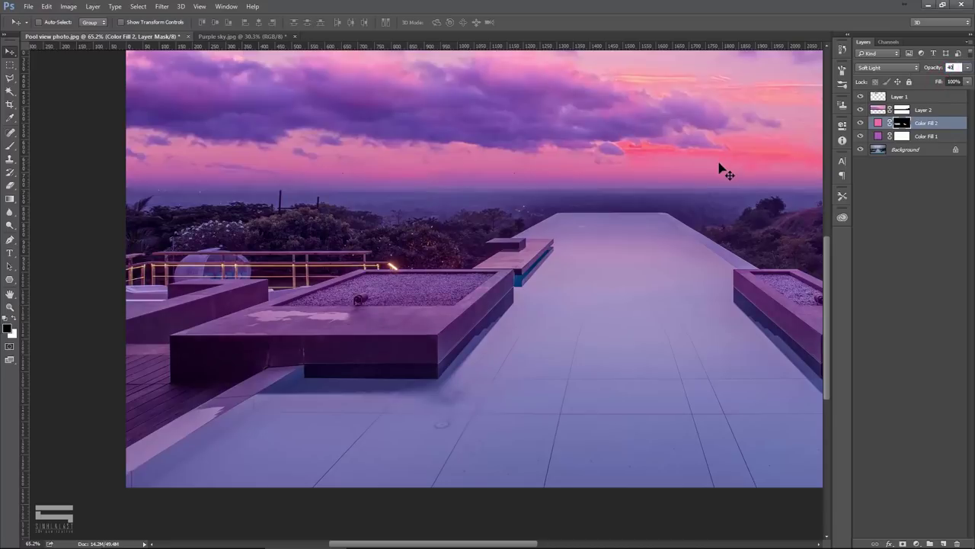
pyautogui.moveTo(719, 161); pyautogui.dragTo(572, 200)
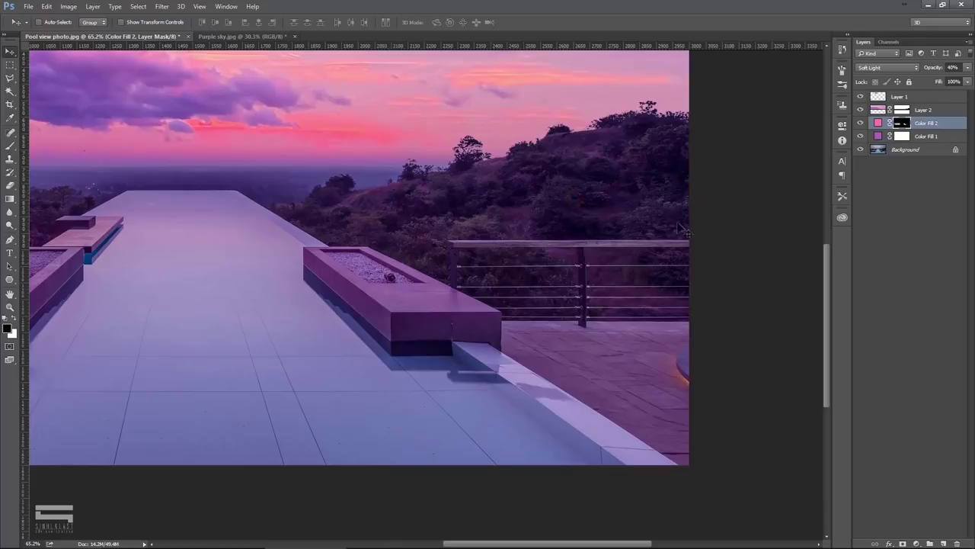
pyautogui.moveTo(429, 270); pyautogui.dragTo(542, 286)
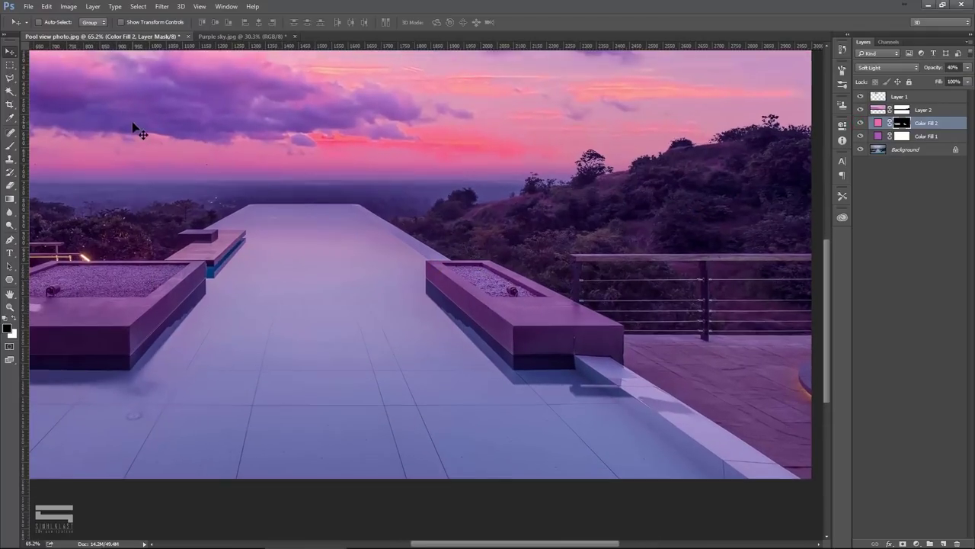
pyautogui.click(9, 79)
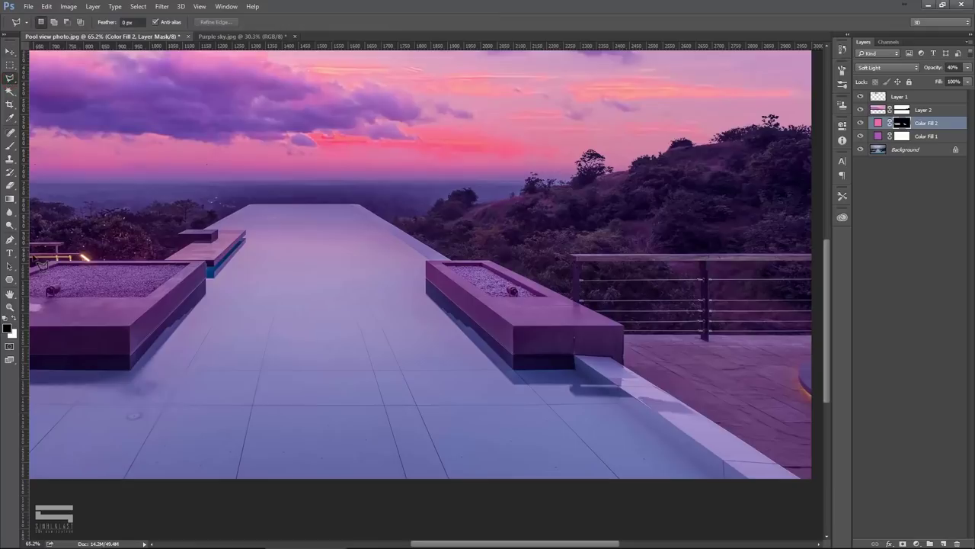
pyautogui.moveTo(103, 259); pyautogui.dragTo(279, 224)
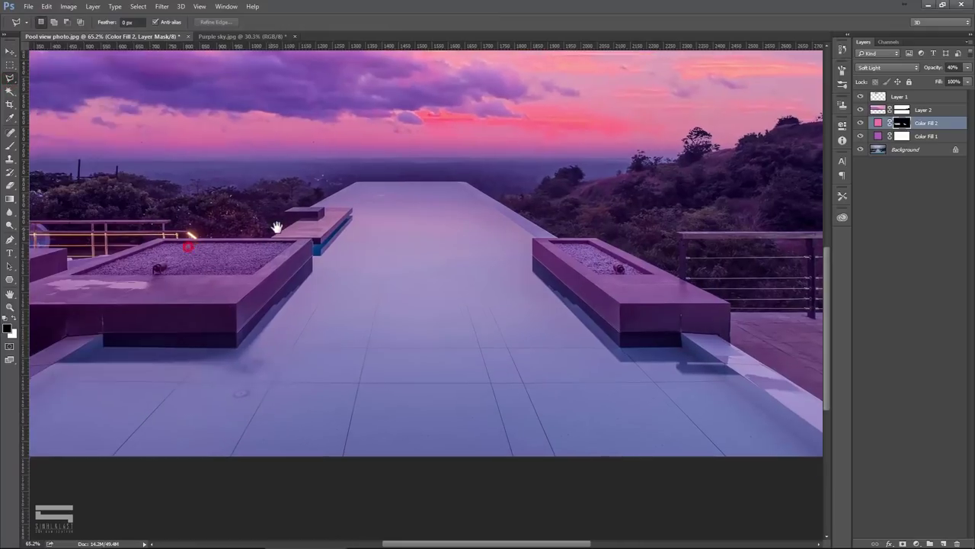
# Start a Pen path at the lower-left edge and anchor it around the planter corners and ledge
pyautogui.click(10, 240)
pyautogui.scroll(3, 312, 279)
pyautogui.moveTo(109, 342); pyautogui.dragTo(272, 307)
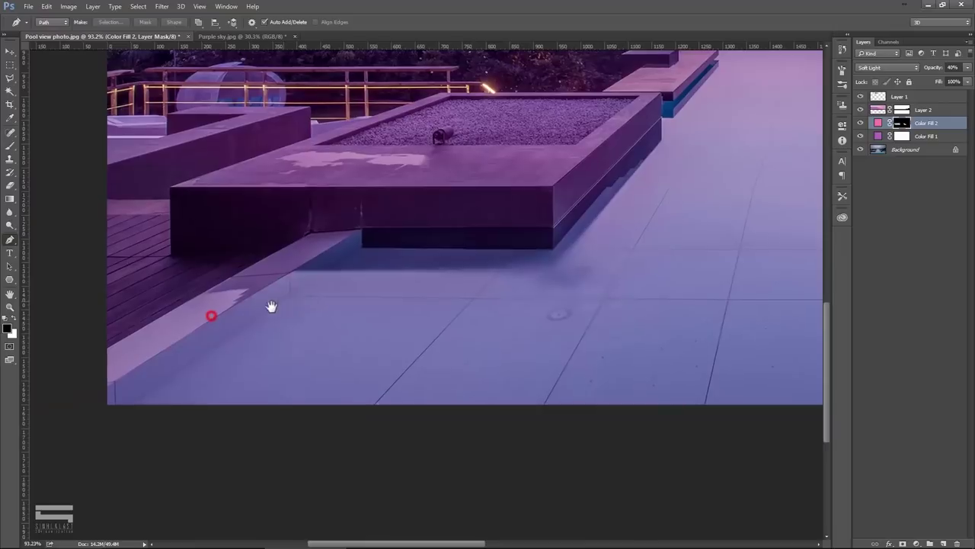
pyautogui.scroll(2, 147, 367)
pyautogui.click(61, 395)
pyautogui.click(94, 389)
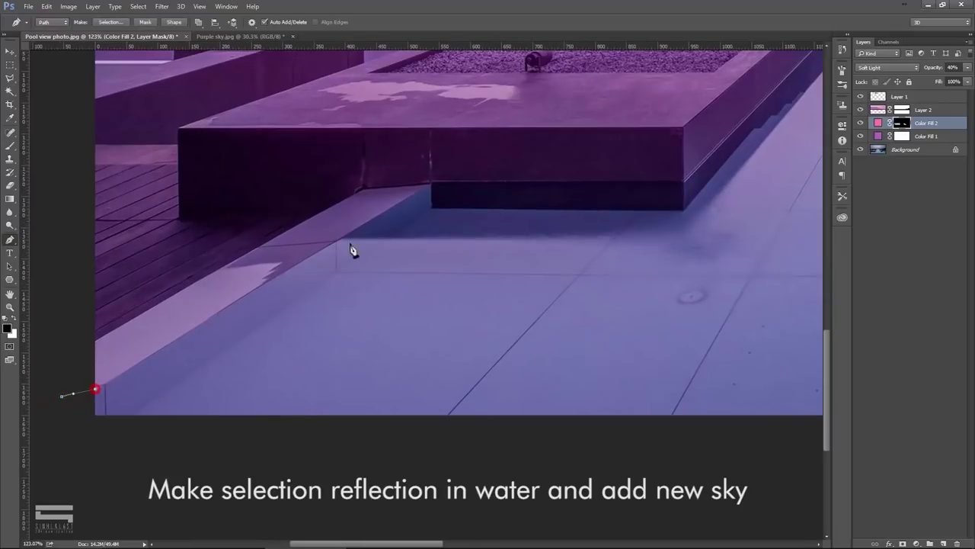
pyautogui.click(429, 184)
pyautogui.click(684, 184)
pyautogui.scroll(5, 551, 288)
pyautogui.hscroll(-5, 577, 251)
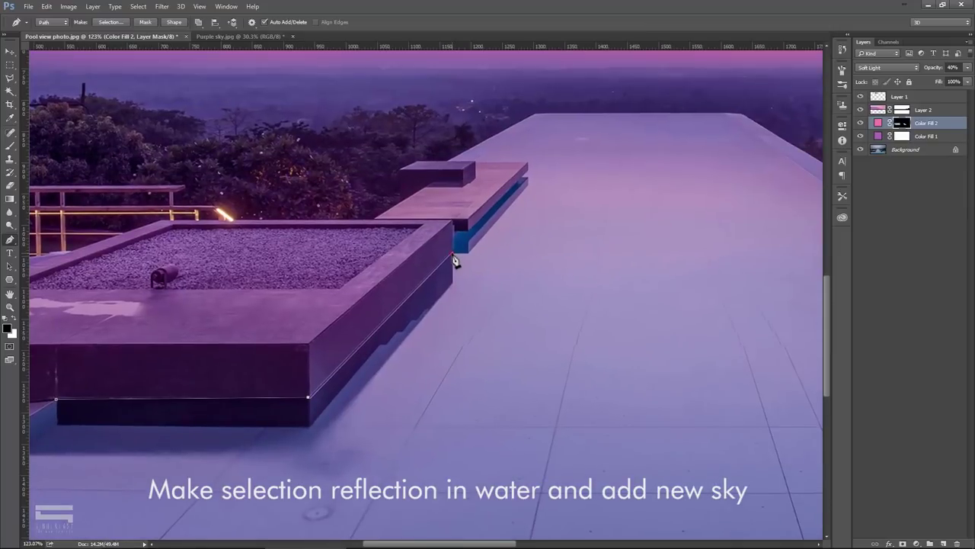
pyautogui.click(452, 258)
pyautogui.scroll(4, 454, 260)
pyautogui.click(451, 234)
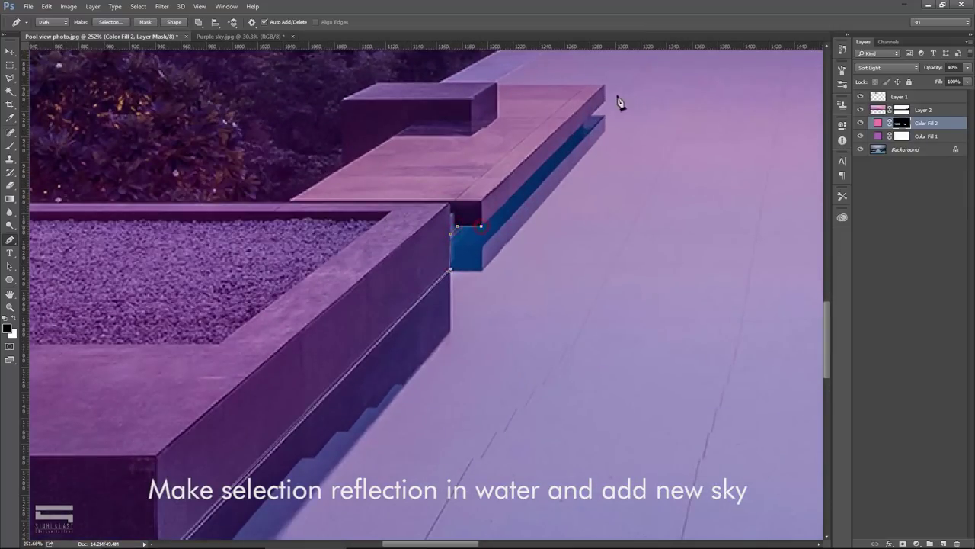
pyautogui.scroll(4, 634, 157)
pyautogui.hscroll(1, 624, 196)
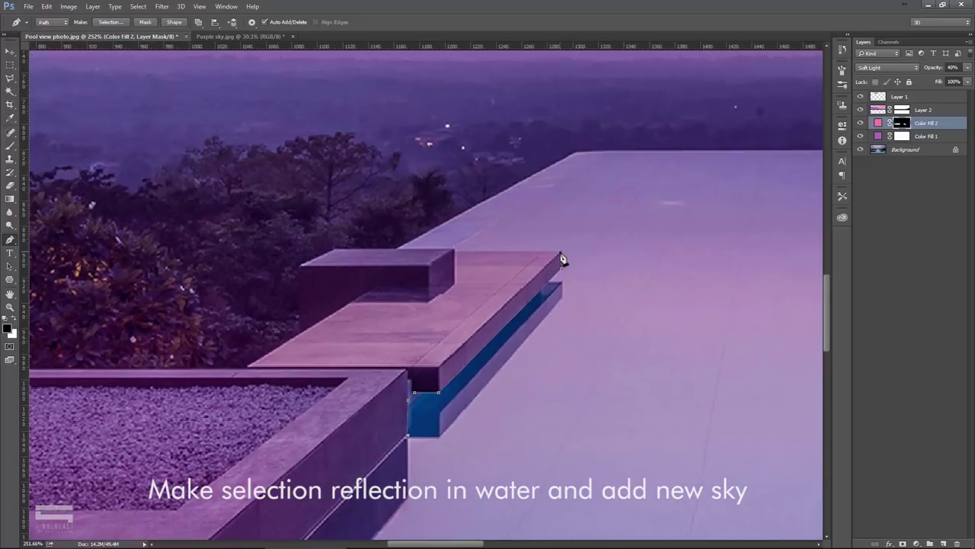
pyautogui.click(449, 248)
pyautogui.click(398, 247)
# Continue the path along the ledge corners, right planter and dark recess, undoing one misplaced anchor
pyautogui.scroll(2, 564, 160)
pyautogui.hscroll(5, 633, 176)
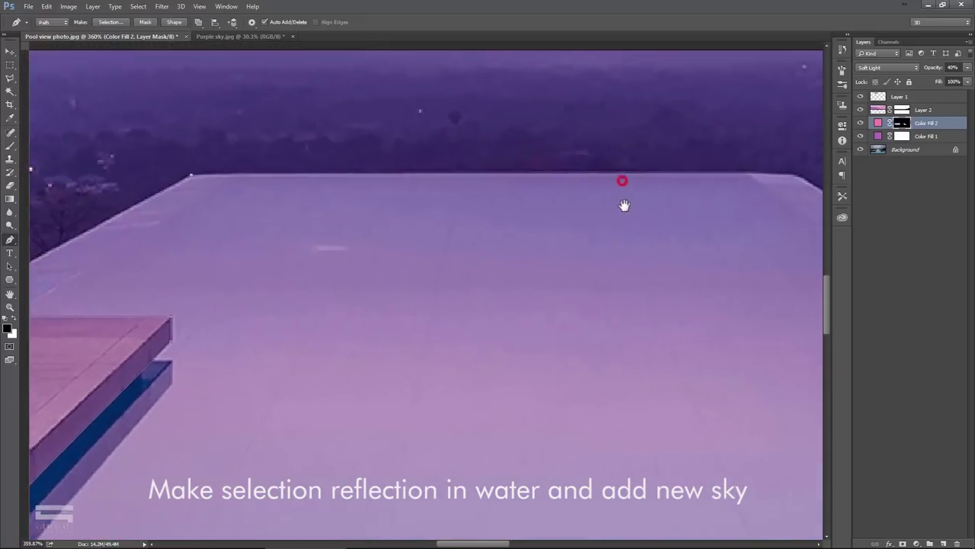
pyautogui.click(660, 186)
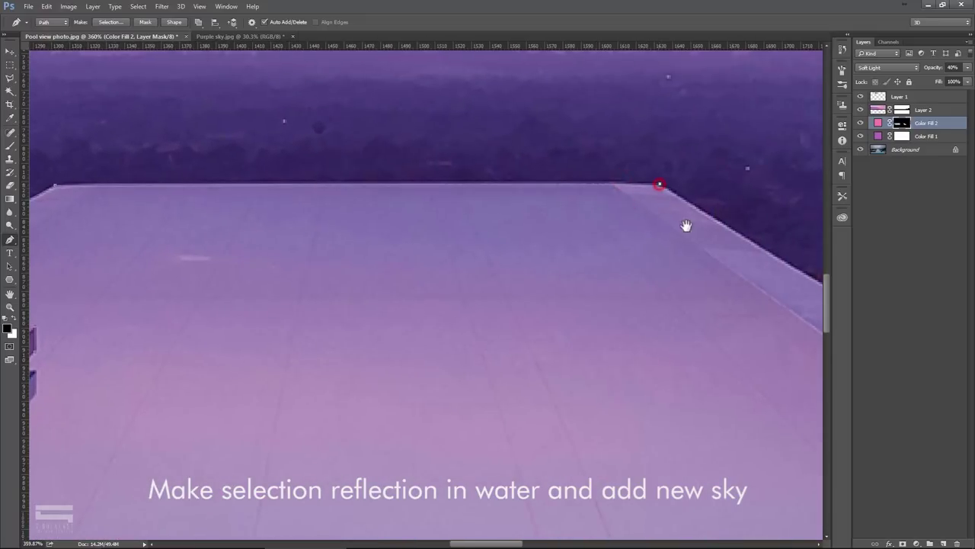
pyautogui.hscroll(4, 655, 213)
pyautogui.click(762, 419)
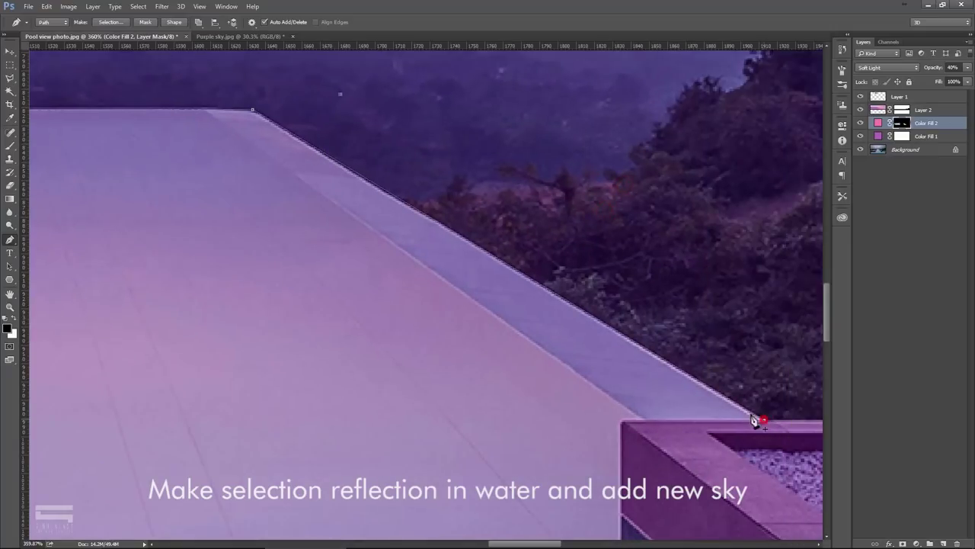
pyautogui.scroll(-2, 624, 427)
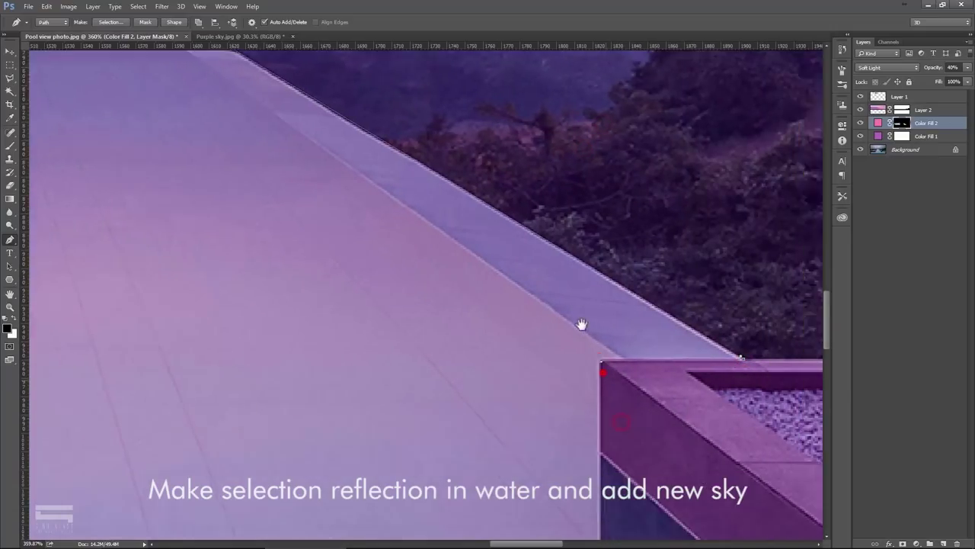
pyautogui.scroll(-3, 581, 323)
pyautogui.hscroll(2, 581, 322)
pyautogui.click(559, 324)
pyautogui.scroll(-2, 607, 351)
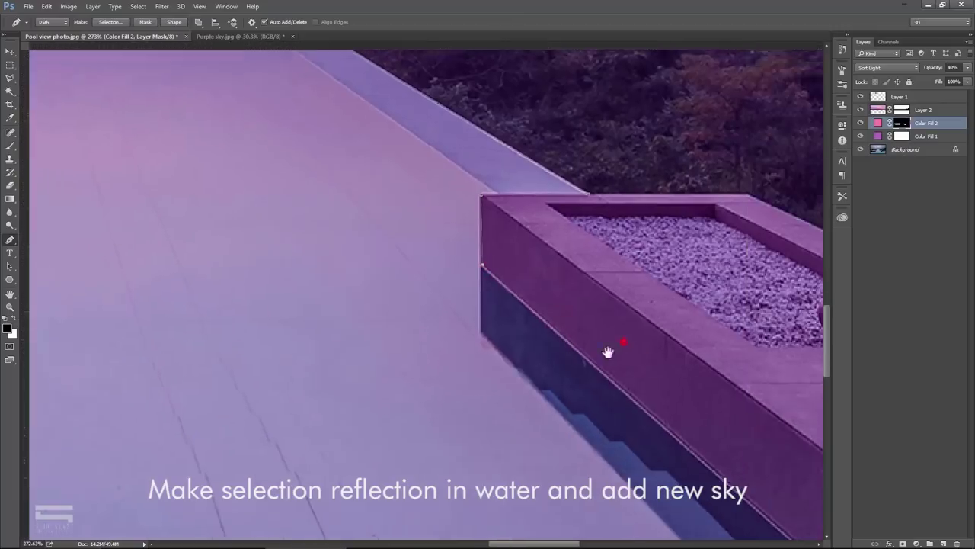
pyautogui.hscroll(3, 616, 401)
pyautogui.scroll(-2, 616, 400)
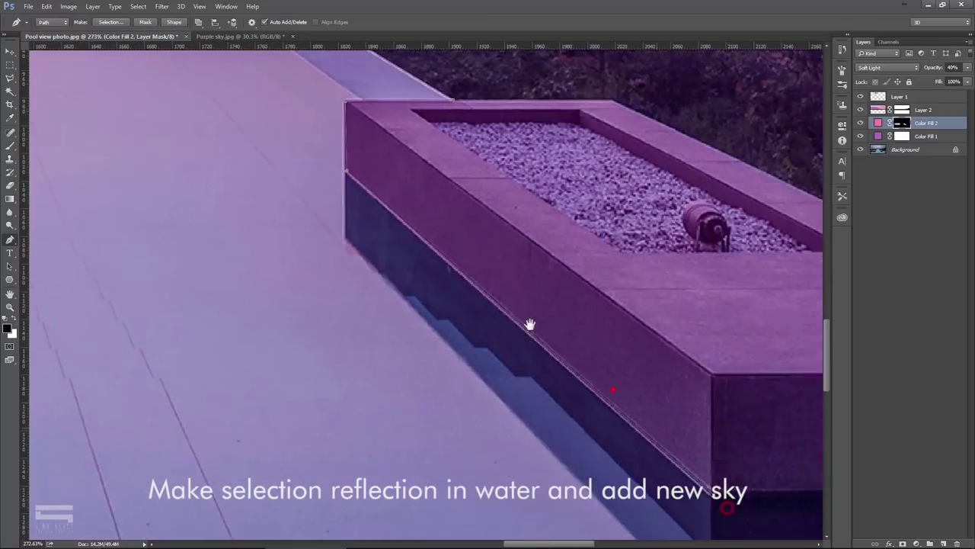
pyautogui.hscroll(5, 529, 322)
pyautogui.scroll(-3, 529, 322)
pyautogui.click(629, 381)
pyautogui.hotkey('ctrl', 'z')
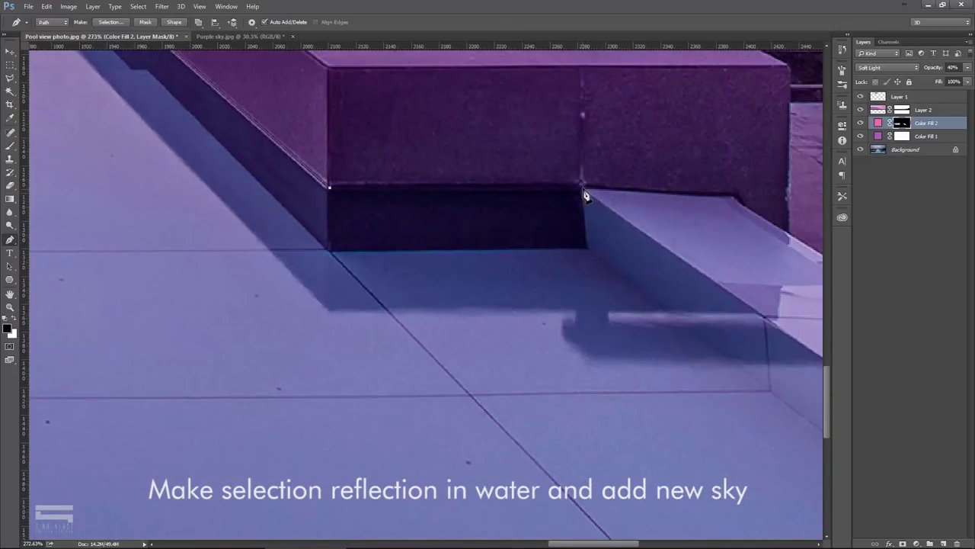
pyautogui.click(583, 187)
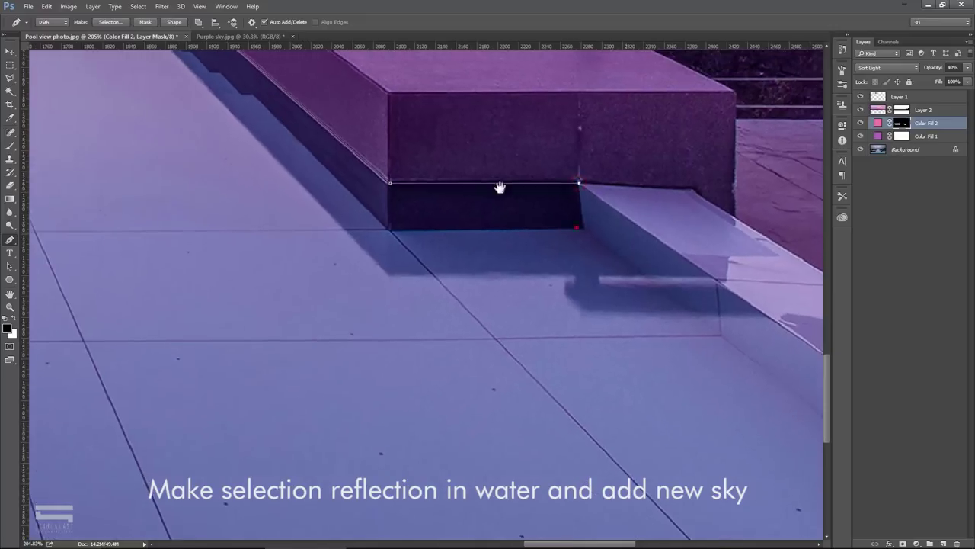
pyautogui.scroll(-5, 559, 252)
# Show the rulers and extend the path below the image's bottom edge to close the water outline
pyautogui.hotkey('ctrl', 'r')
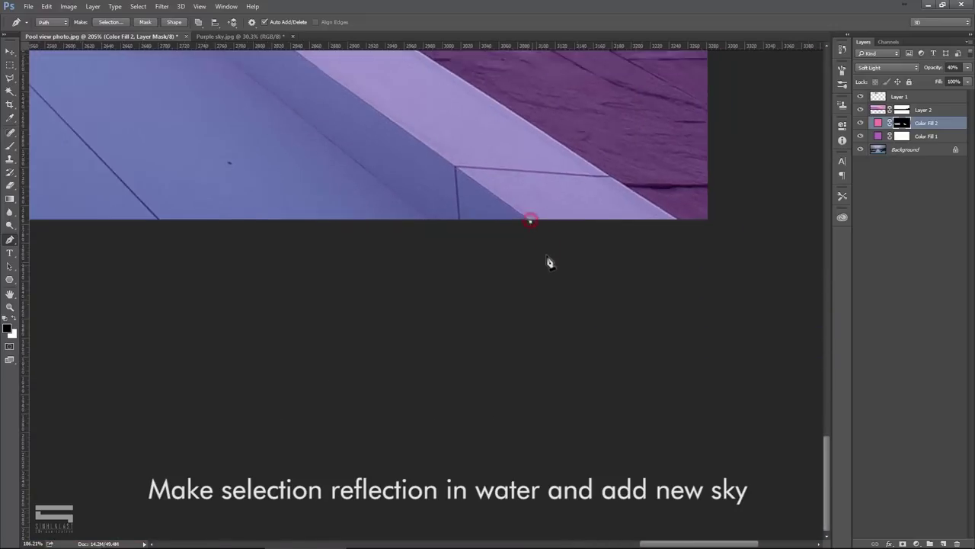
pyautogui.scroll(-4, 407, 287)
pyautogui.scroll(-3, 335, 284)
pyautogui.click(350, 291)
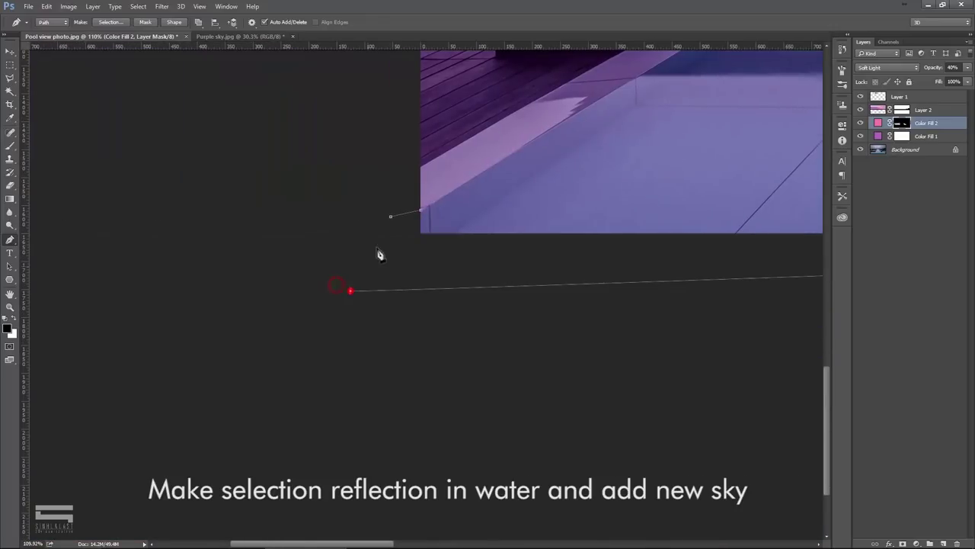
pyautogui.scroll(3, 599, 268)
pyautogui.hotkey('ctrl', 'Return')
pyautogui.hotkey('ctrl', 'z')
pyautogui.scroll(-3, 435, 266)
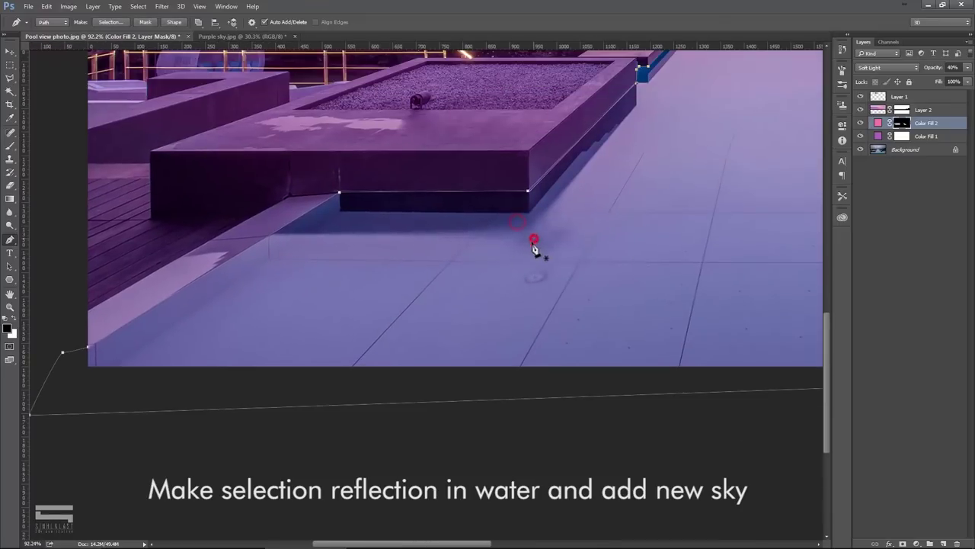
# Convert the water path into a selection via Make Selection
pyautogui.rightClick(493, 253)
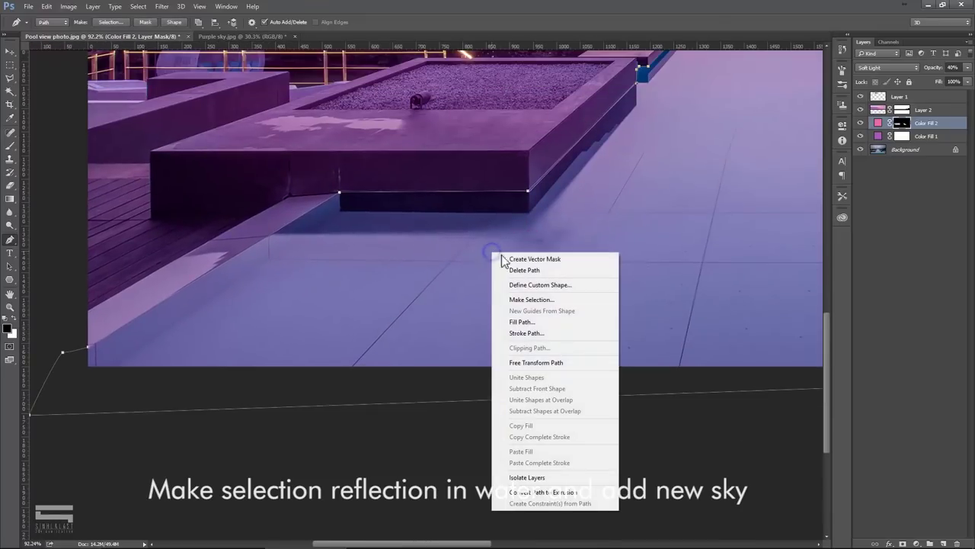
pyautogui.click(544, 301)
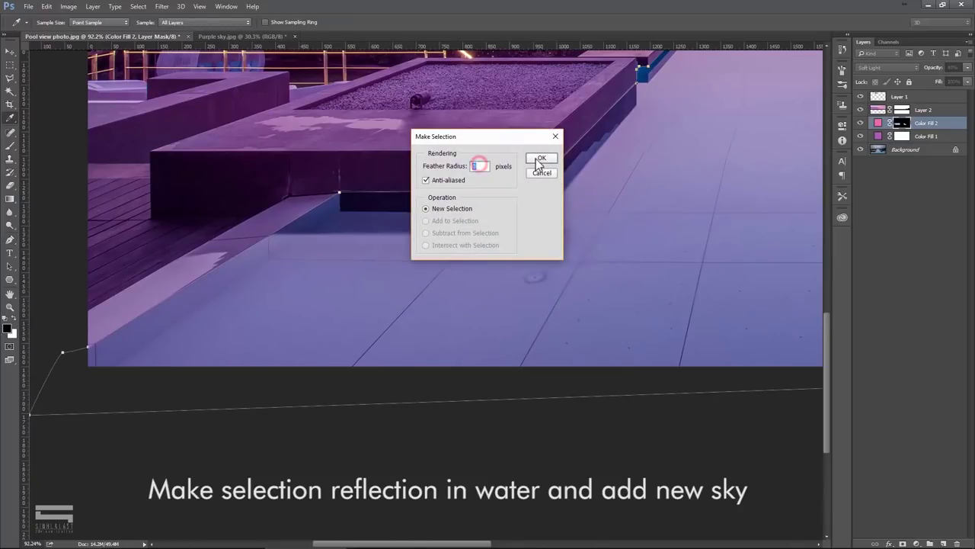
pyautogui.click(542, 158)
pyautogui.scroll(-2, 402, 244)
# Select all of the Purple sky image and check the Edit menu in the pool photo
pyautogui.click(232, 36)
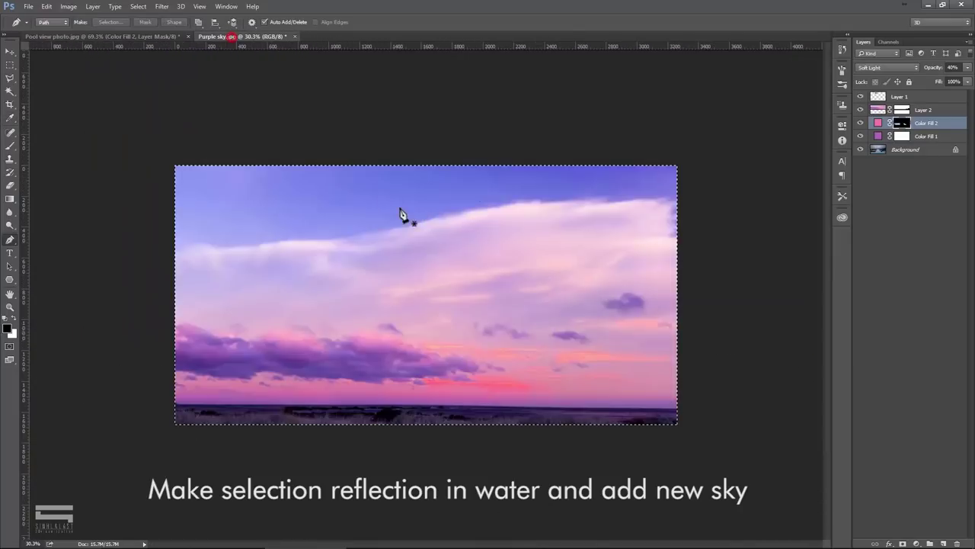
pyautogui.hotkey('ctrl', 'a')
pyautogui.click(168, 36)
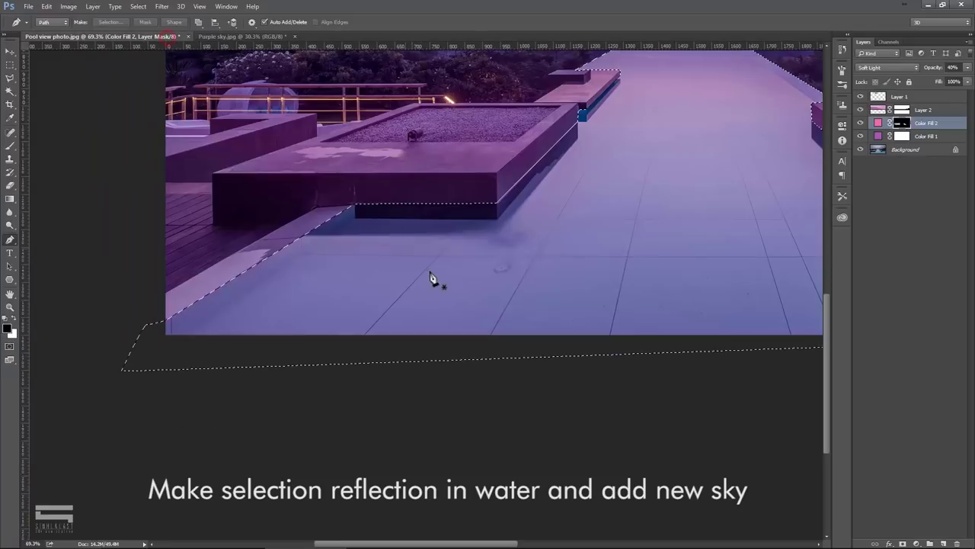
pyautogui.scroll(2, 429, 266)
pyautogui.moveTo(597, 218); pyautogui.dragTo(561, 253)
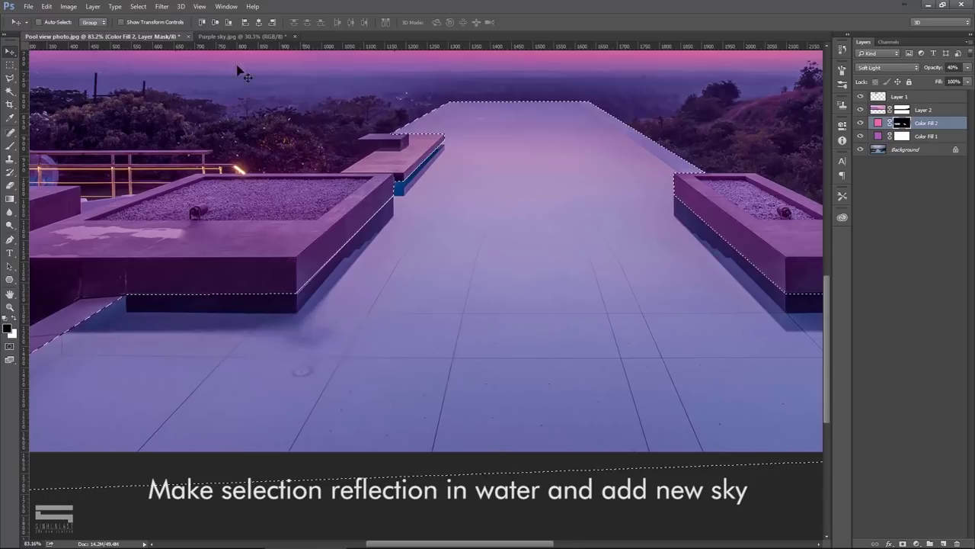
pyautogui.click(46, 7)
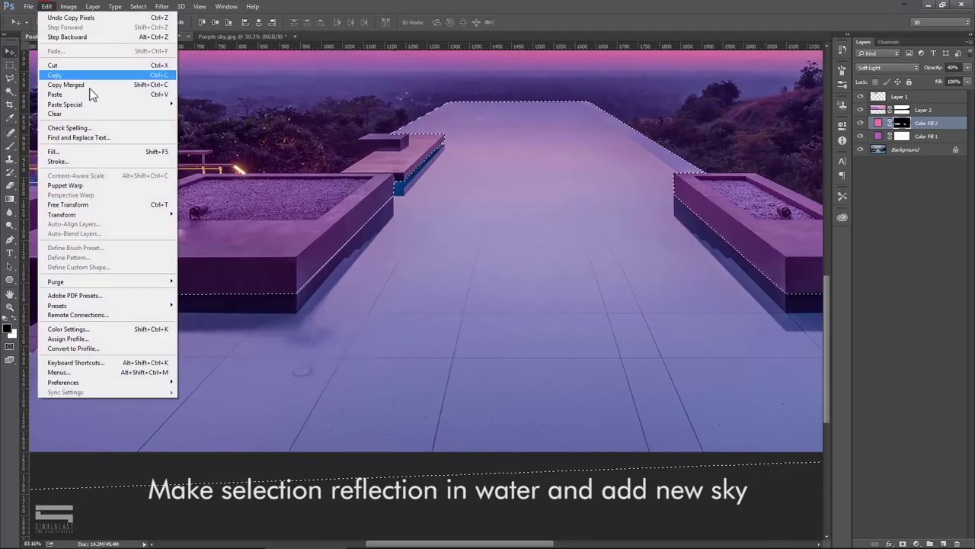
pyautogui.moveTo(65, 103)
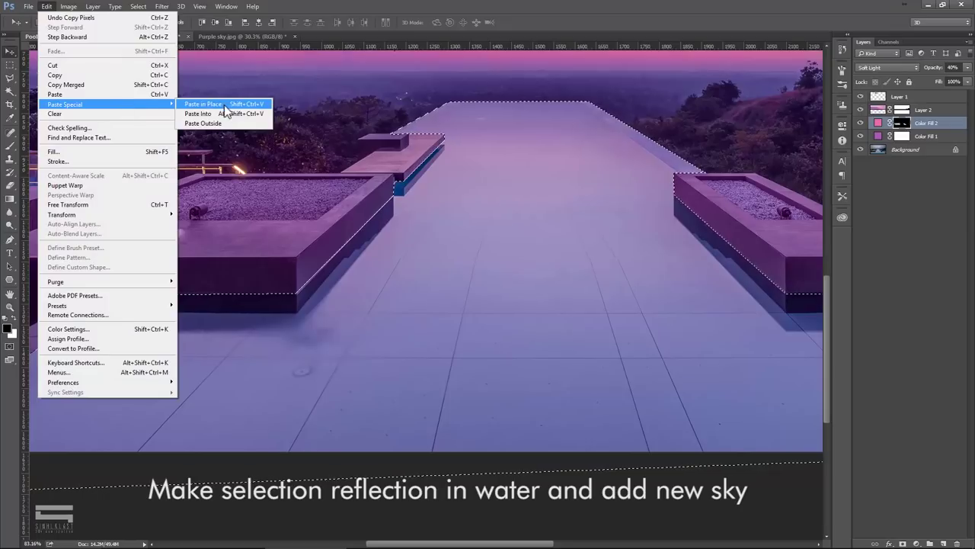
pyautogui.click(234, 36)
# Copy the whole Purple sky image and Paste Into the pool water selection as Layer 3
pyautogui.hotkey('ctrl', 'a')
pyautogui.click(46, 6)
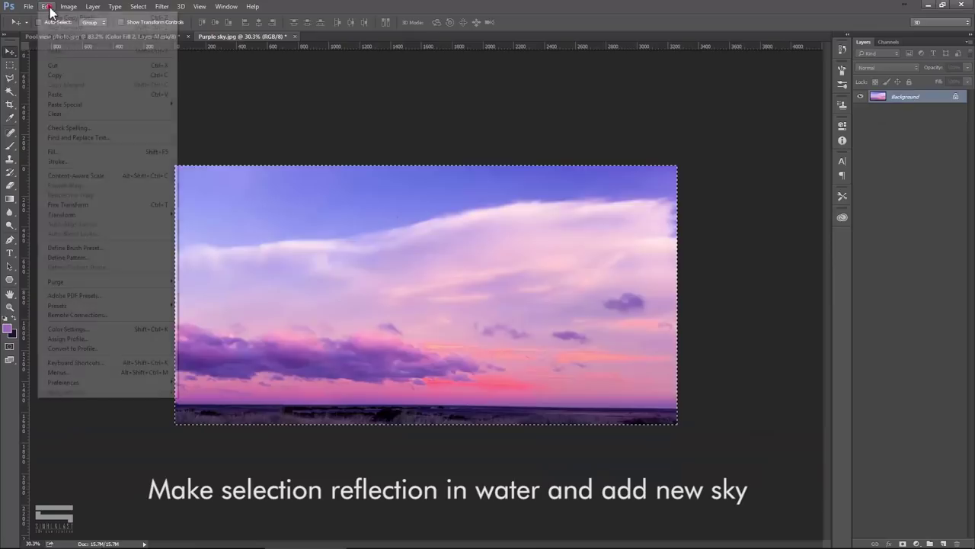
pyautogui.click(55, 75)
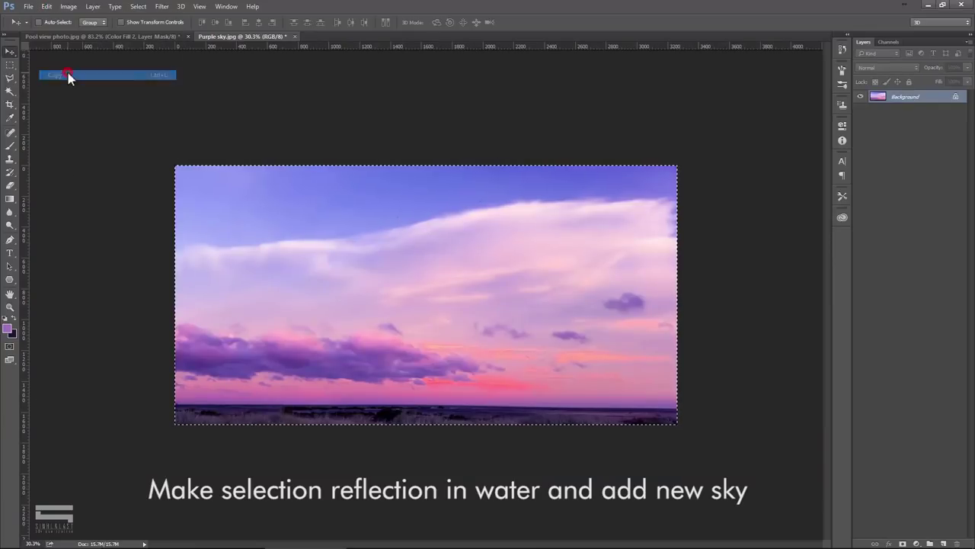
pyautogui.click(99, 36)
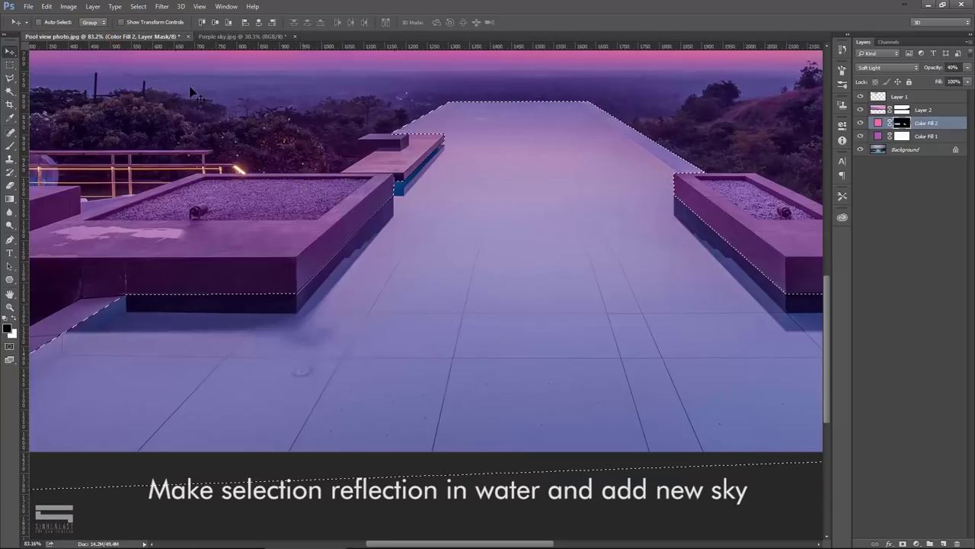
pyautogui.click(46, 7)
pyautogui.moveTo(66, 104)
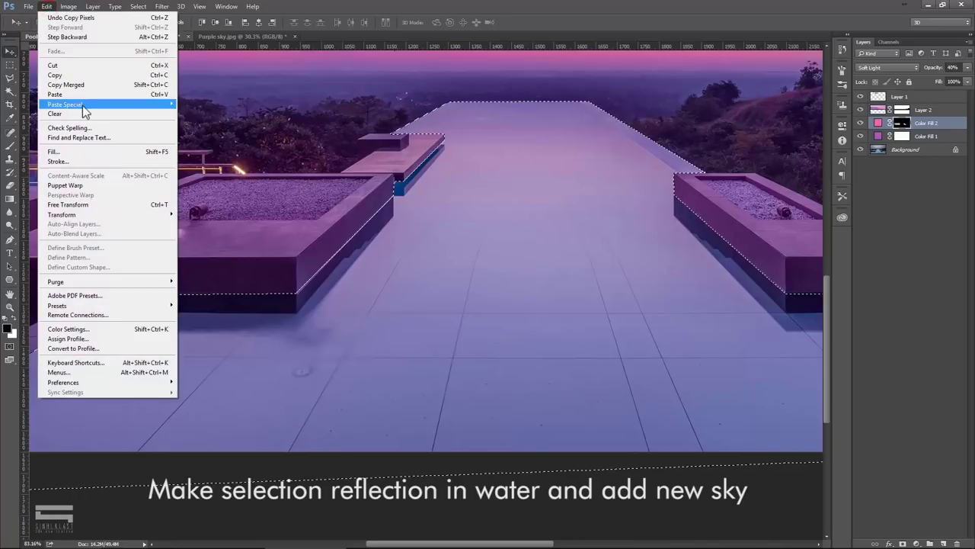
pyautogui.click(221, 113)
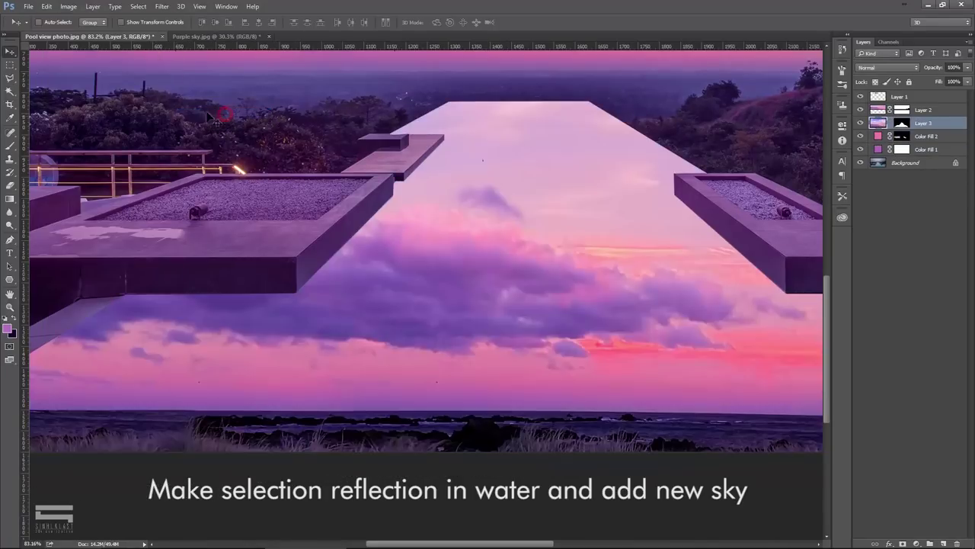
pyautogui.scroll(-1, 464, 235)
pyautogui.scroll(-1, 470, 237)
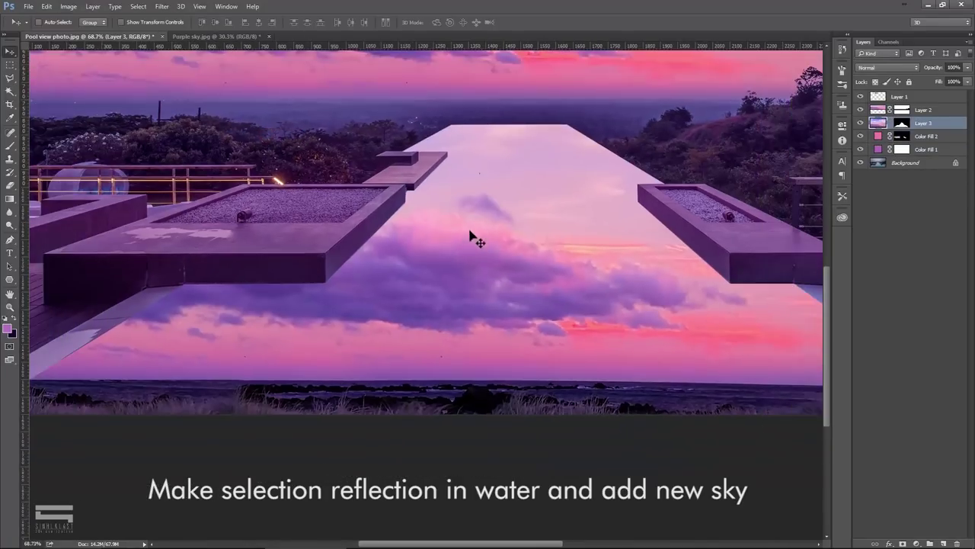
pyautogui.click(47, 6)
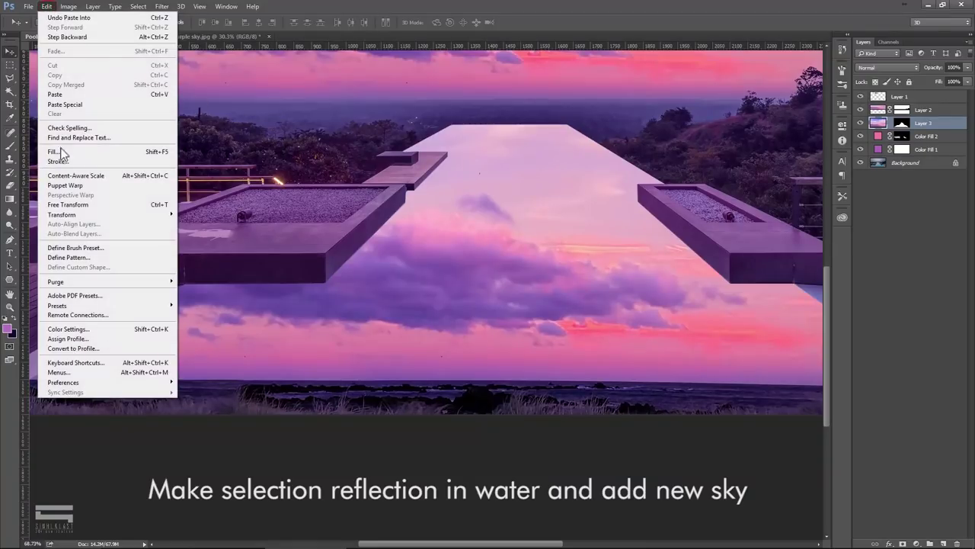
# Free Transform Layer 3's sky with Flip Vertical and drag it down into the pool
pyautogui.click(69, 204)
pyautogui.rightClick(515, 227)
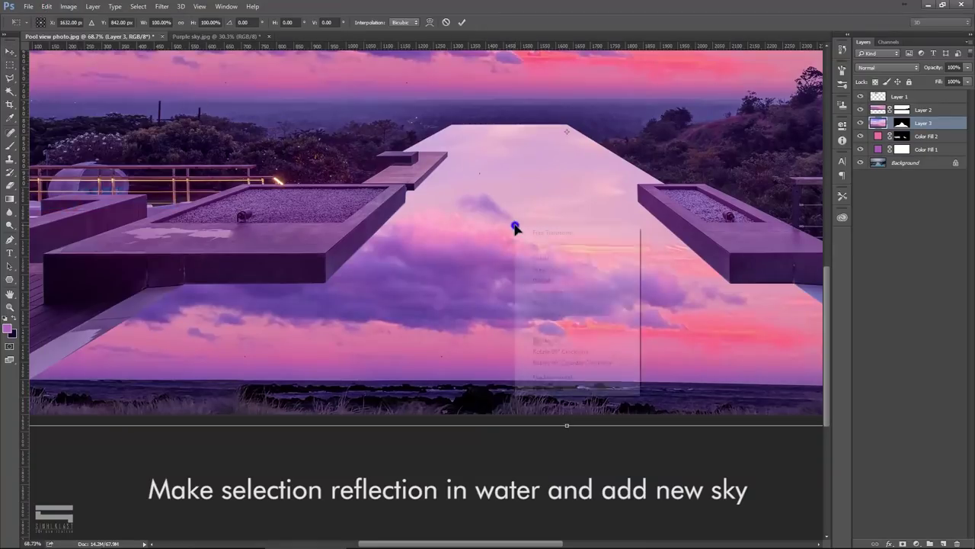
pyautogui.click(546, 390)
pyautogui.scroll(-3, 538, 209)
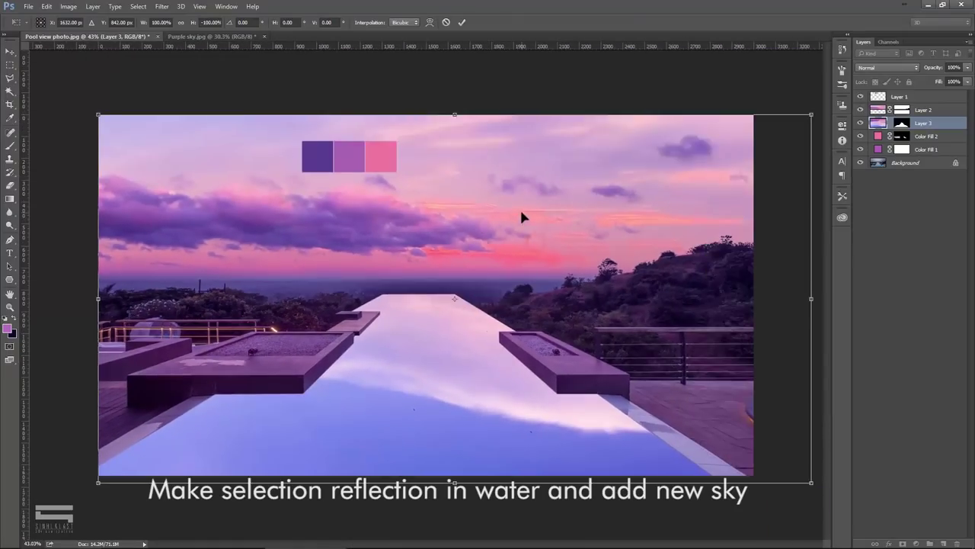
pyautogui.moveTo(519, 207)
pyautogui.mouseDown()
pyautogui.moveTo(518, 372)
pyautogui.moveTo(518, 348)
pyautogui.mouseUp()
pyautogui.moveTo(516, 312)
pyautogui.mouseDown()
pyautogui.moveTo(485, 320)
pyautogui.moveTo(495, 298)
pyautogui.mouseUp()
pyautogui.moveTo(485, 299)
pyautogui.mouseDown()
pyautogui.moveTo(436, 282)
pyautogui.moveTo(453, 282)
pyautogui.mouseUp()
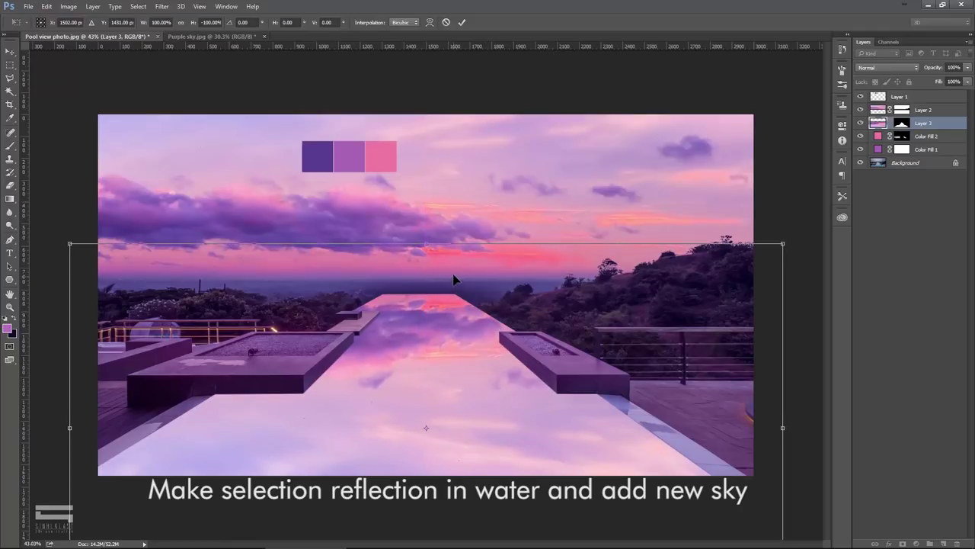
pyautogui.press('Return')
pyautogui.keyDown('alt'); pyautogui.scroll(1, 450, 281); pyautogui.keyUp('alt')
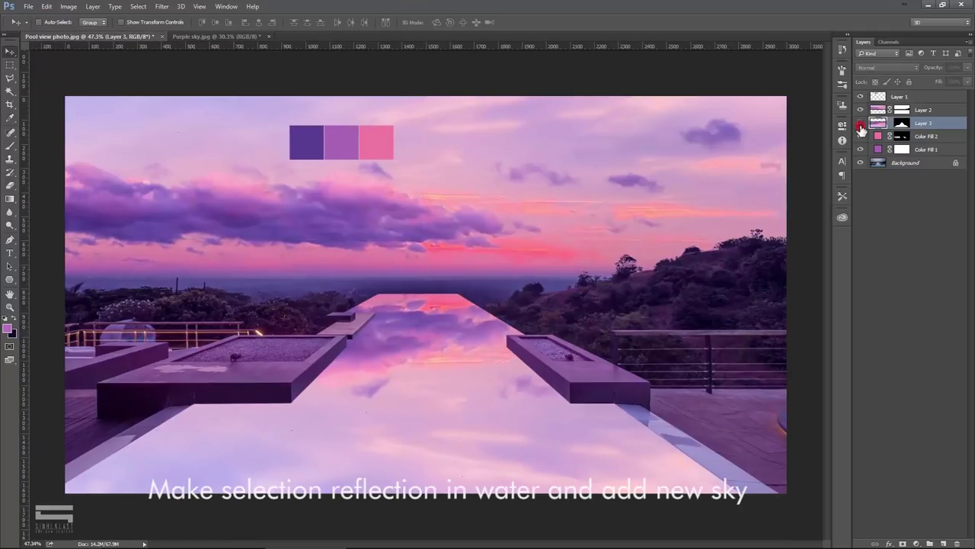
pyautogui.keyDown('alt'); pyautogui.scroll(1, 554, 289); pyautogui.keyUp('alt')
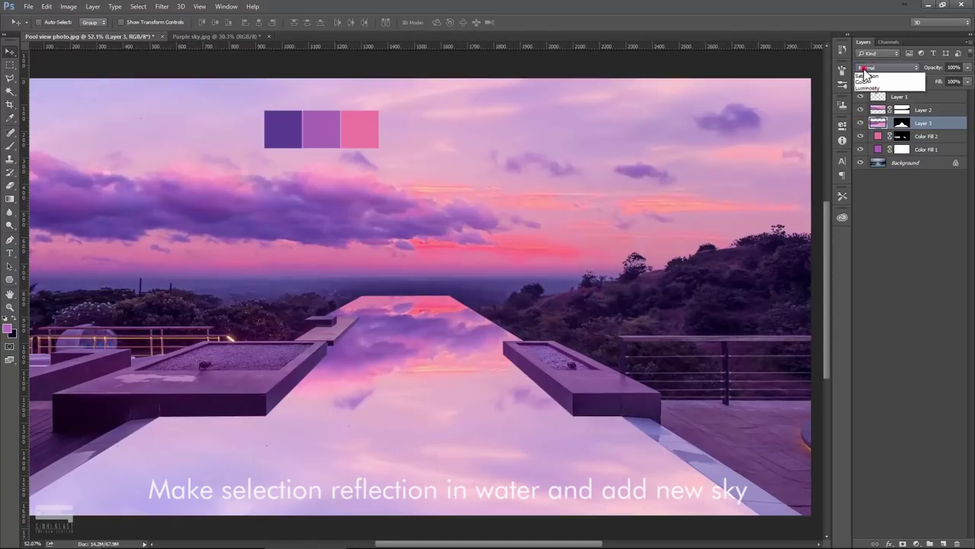
pyautogui.click(883, 67)
# Set the sky reflection layer's blend mode to Soft Light
pyautogui.click(864, 169)
pyautogui.hotkey('shift', '+')
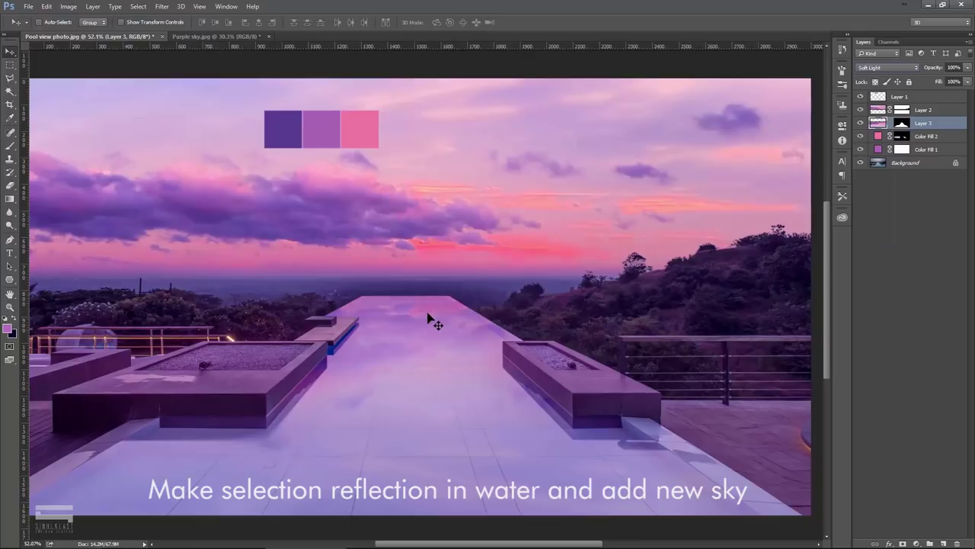
pyautogui.keyDown('alt'); pyautogui.scroll(2, 427, 319); pyautogui.keyUp('alt')
pyautogui.keyDown('alt'); pyautogui.scroll(4, 396, 313); pyautogui.keyUp('alt')
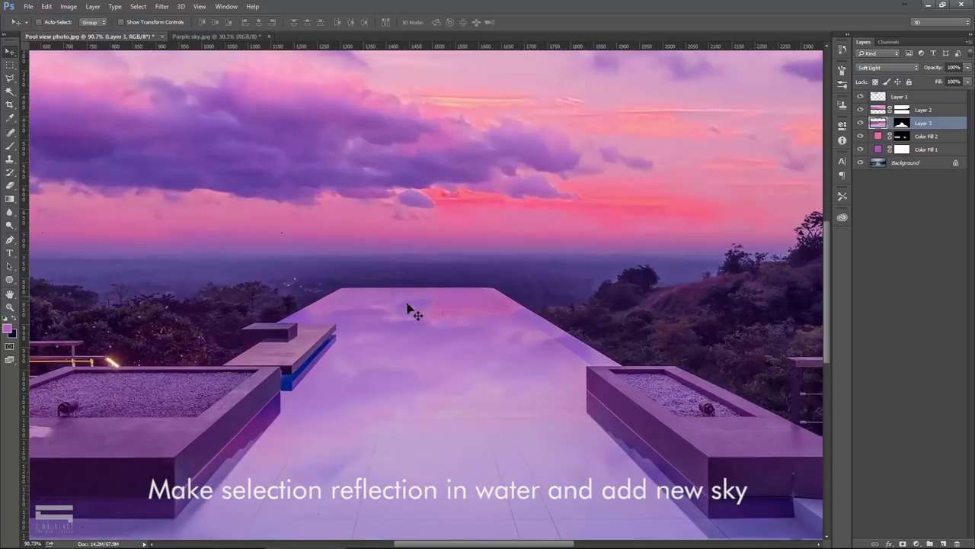
pyautogui.click(890, 70)
pyautogui.click(872, 173)
pyautogui.moveTo(430, 313); pyautogui.dragTo(473, 266)
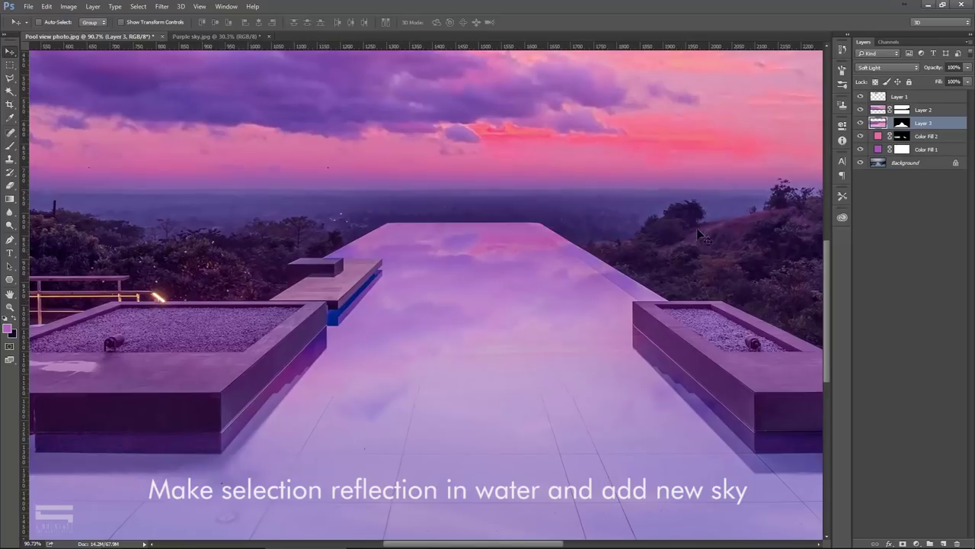
# Rename the reflection layer Replace 1 and duplicate it as Replace 2
pyautogui.doubleClick(936, 123)
pyautogui.write('Replace')
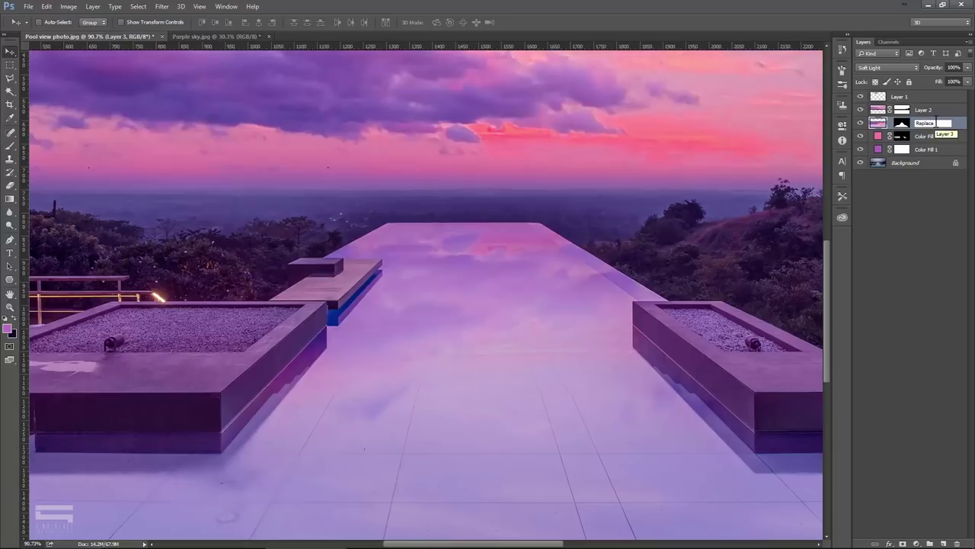
pyautogui.write('1')
pyautogui.press('Return')
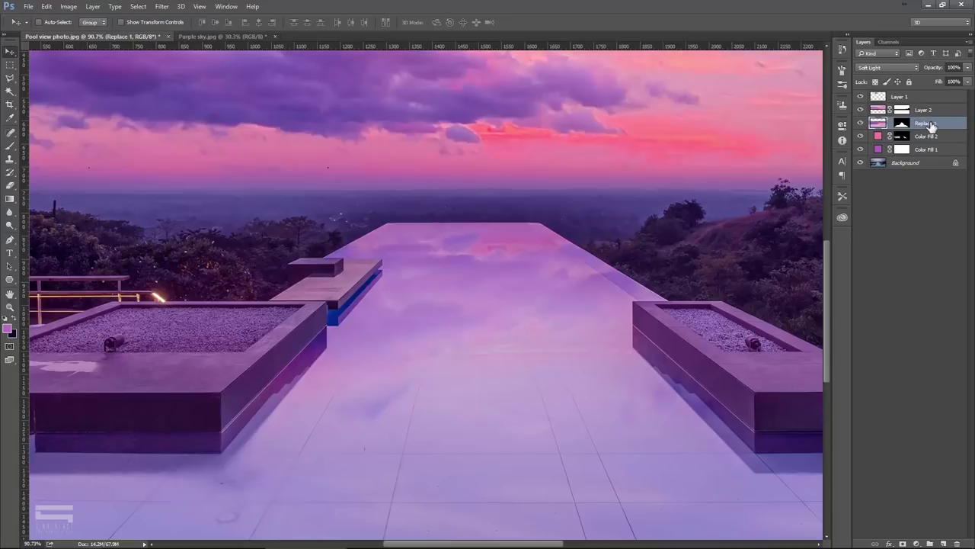
pyautogui.rightClick(946, 126)
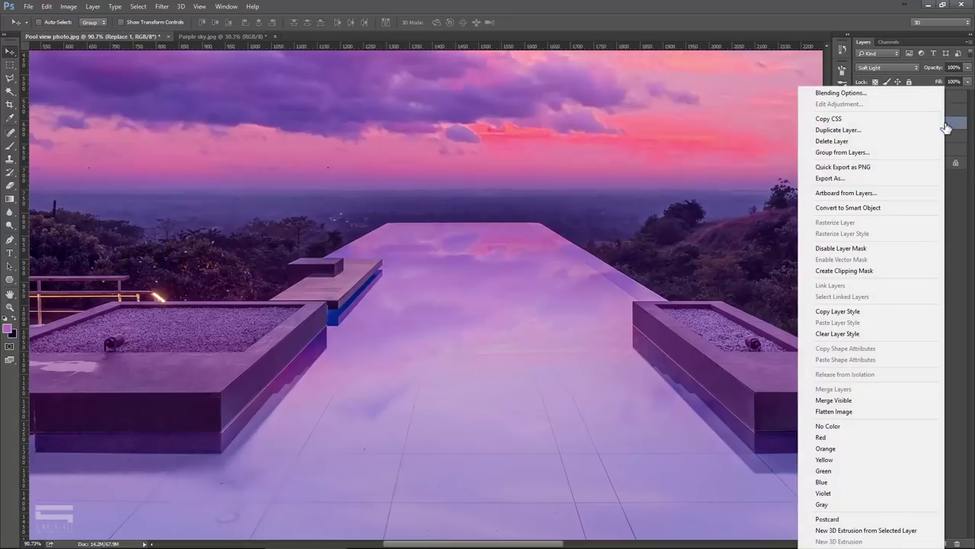
pyautogui.click(845, 130)
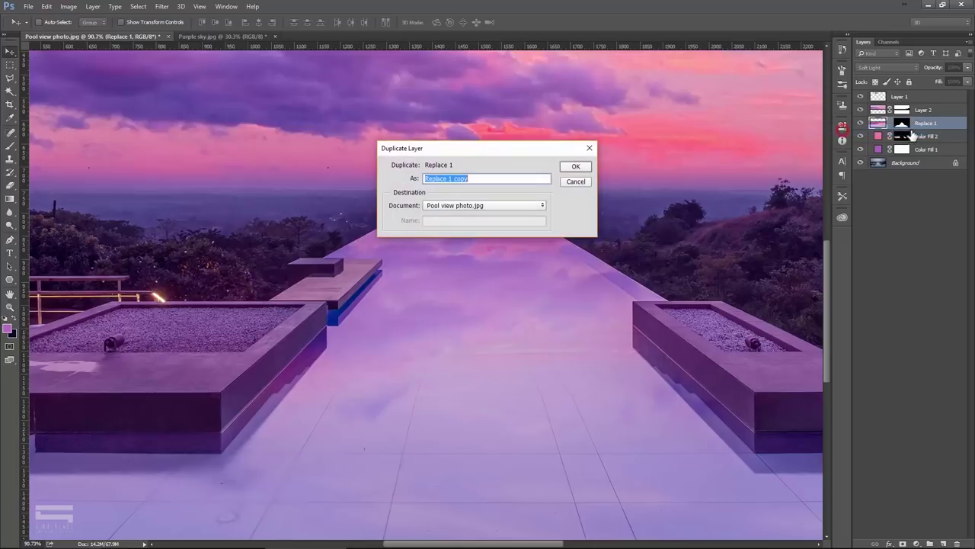
pyautogui.moveTo(447, 178); pyautogui.dragTo(488, 178)
pyautogui.write('2')
pyautogui.click(575, 167)
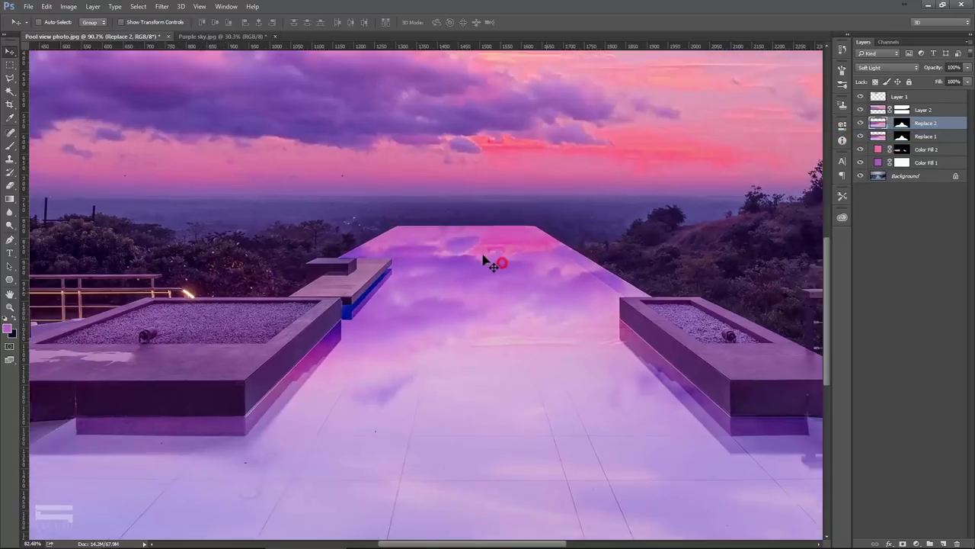
pyautogui.scroll(-3, 490, 261)
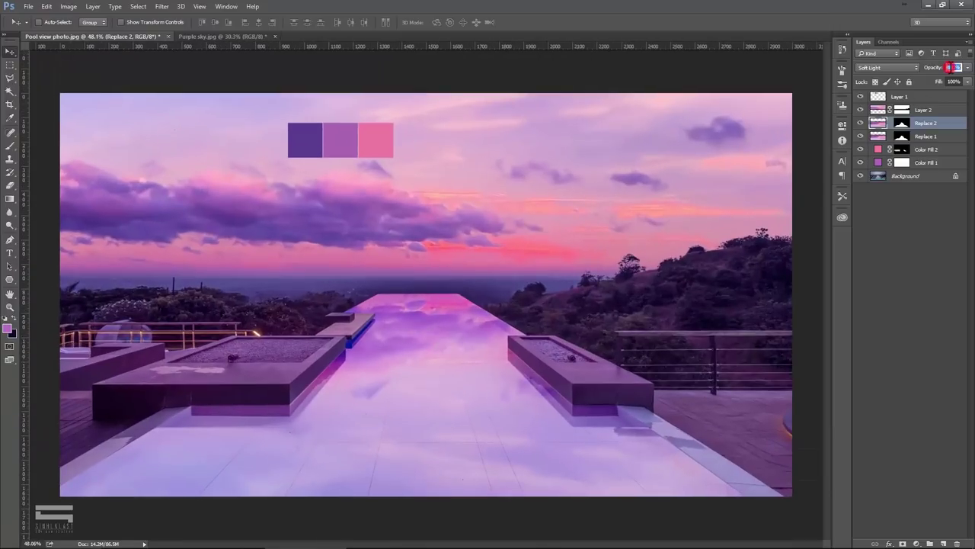
# Lower Replace 2's opacity to 50%
pyautogui.click(569, 255)
pyautogui.scroll(1, 420, 366)
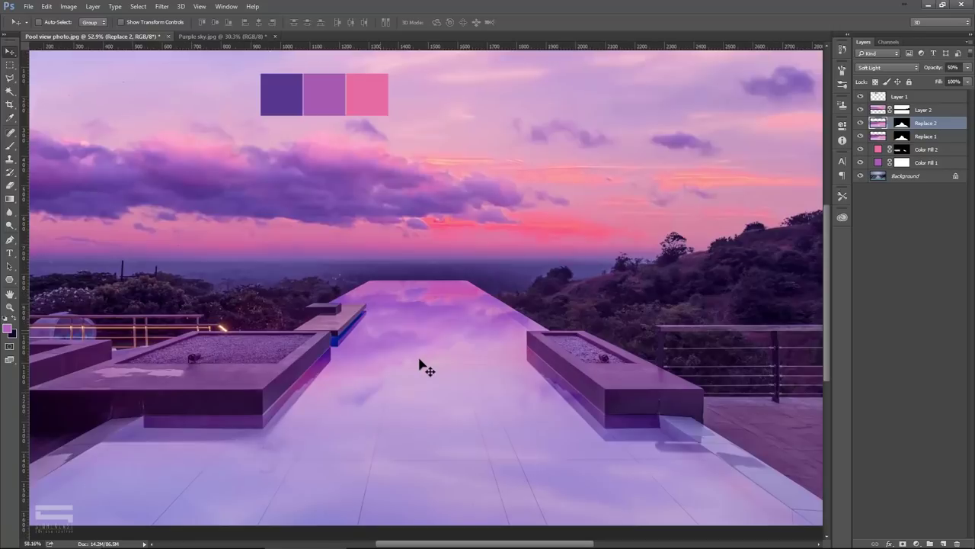
pyautogui.press('ctrl')
pyautogui.scroll(1, 518, 280)
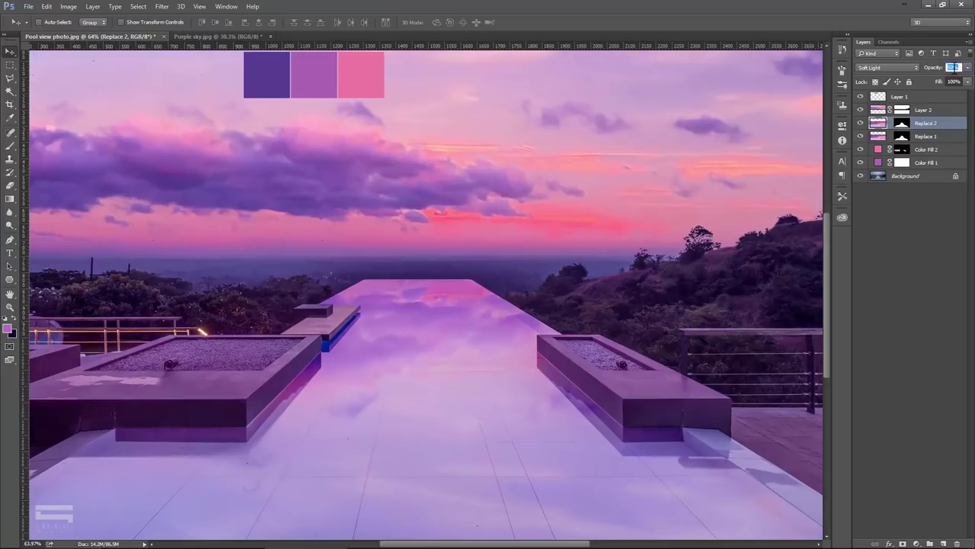
pyautogui.press('Return')
# Toggle Replace 2 and Replace 1 visibility to compare the reflection with and without them
pyautogui.click(861, 123)
pyautogui.scroll(-1, 488, 305)
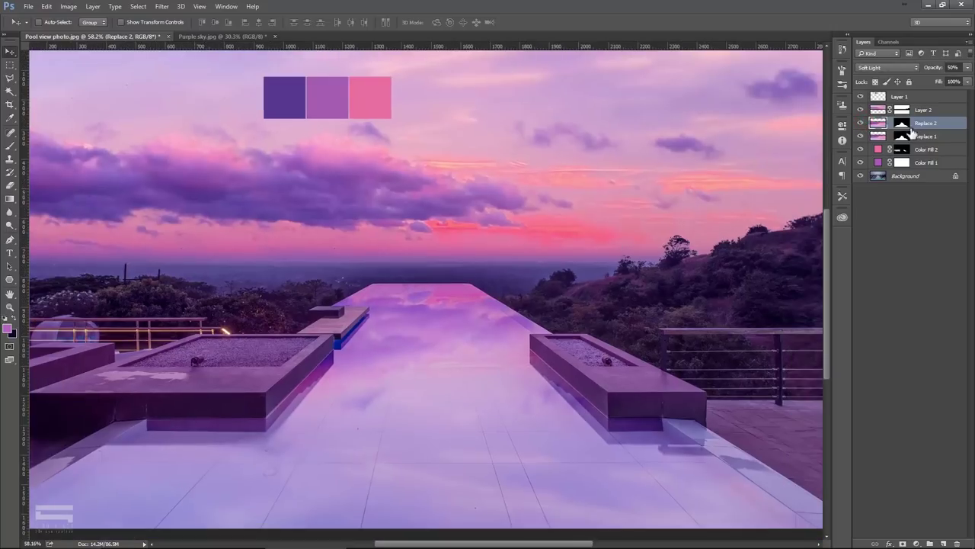
pyautogui.click(861, 123)
pyautogui.click(861, 137)
pyautogui.scroll(1, 513, 261)
pyautogui.scroll(2, 509, 258)
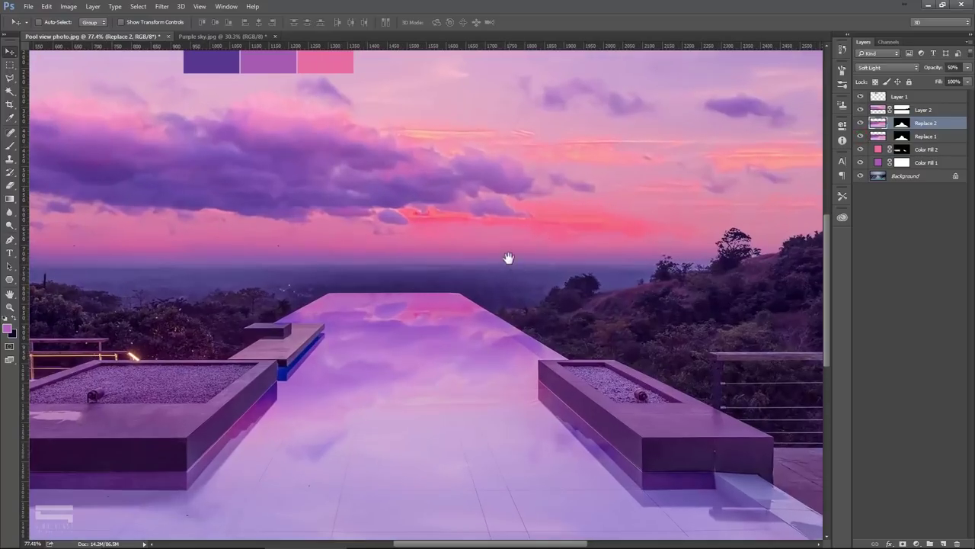
pyautogui.moveTo(509, 258); pyautogui.dragTo(515, 243)
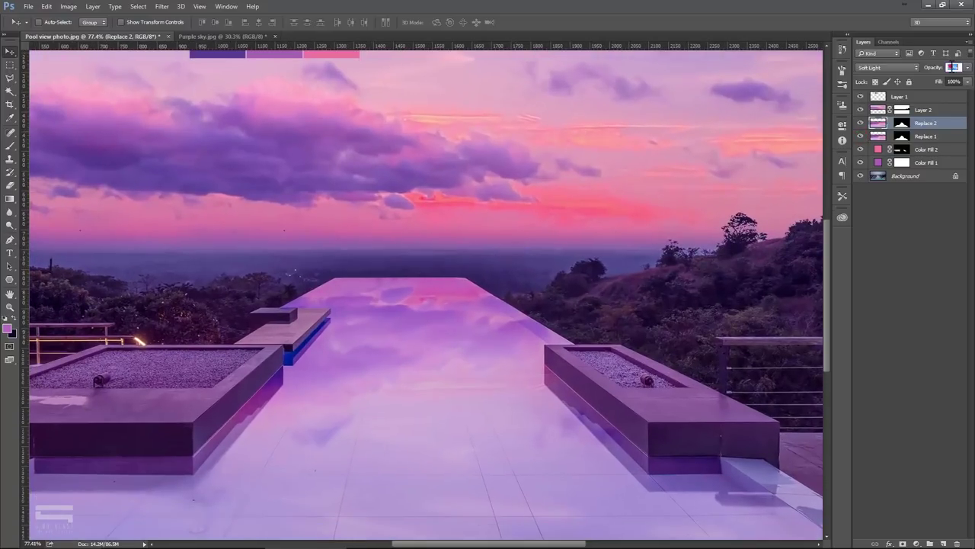
# Set Replace 2's opacity to 30%
pyautogui.write('30')
pyautogui.press('Return')
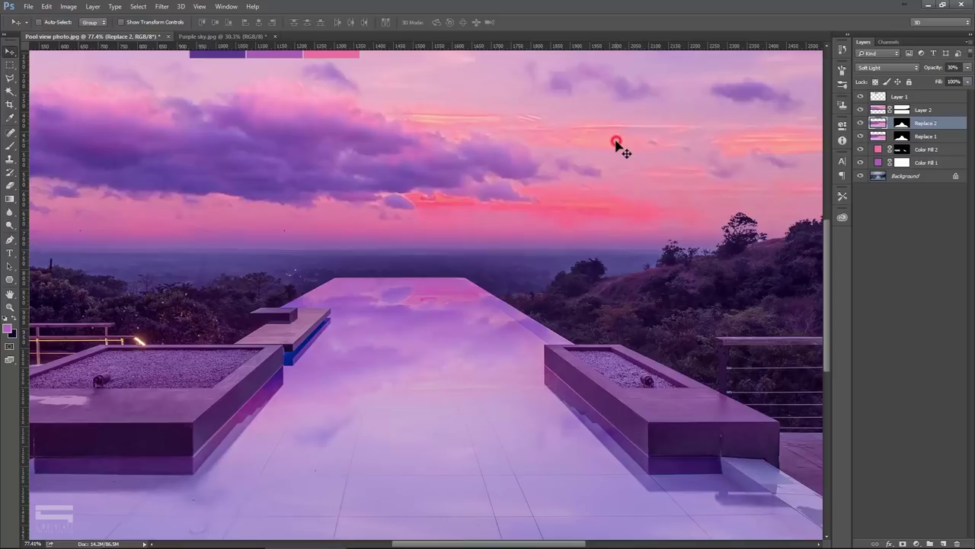
pyautogui.scroll(-4, 482, 301)
pyautogui.scroll(-2, 488, 304)
pyautogui.scroll(2, 480, 308)
pyautogui.scroll(1, 468, 317)
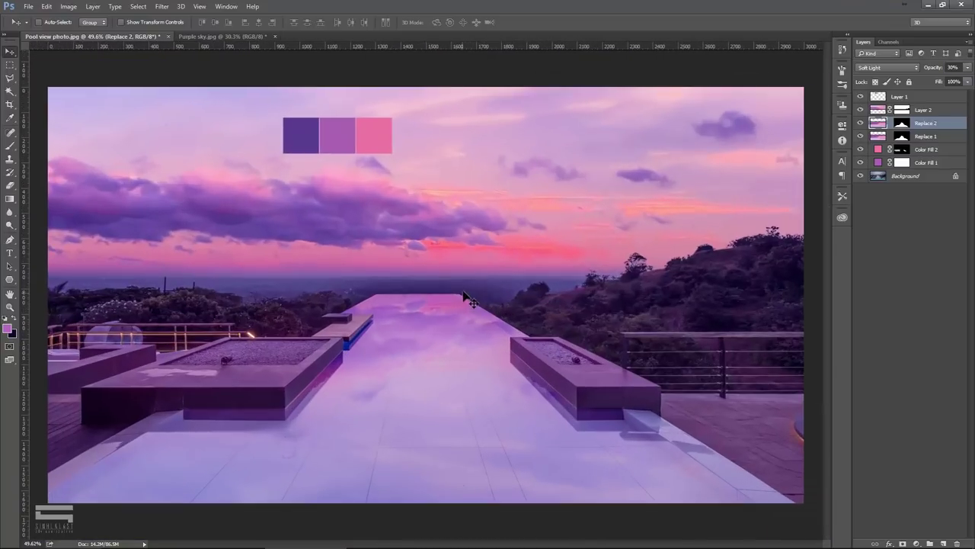
pyautogui.scroll(-1, 455, 318)
pyautogui.scroll(1, 458, 320)
# Hide the top swatch layer and select Layer 2, trying then undoing a merged stamp
pyautogui.click(886, 100)
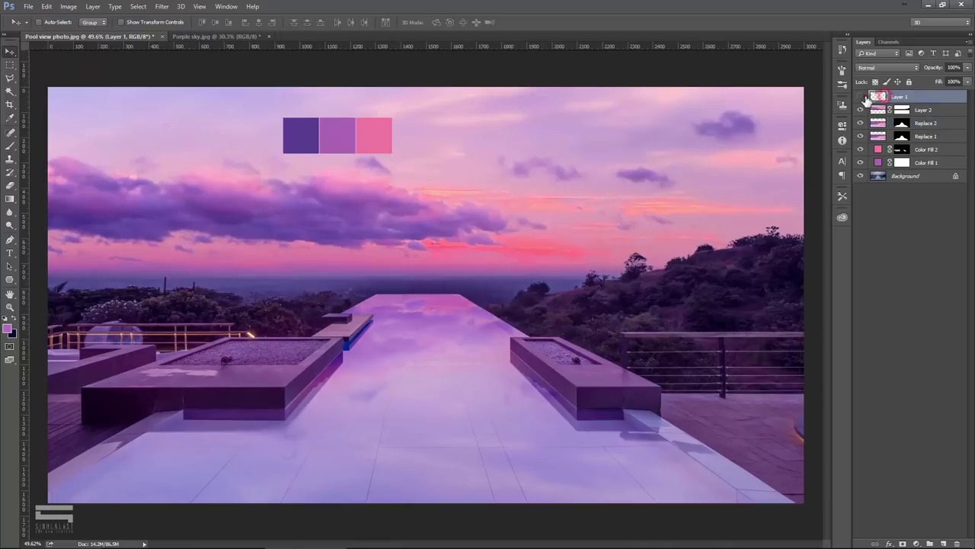
pyautogui.click(934, 111)
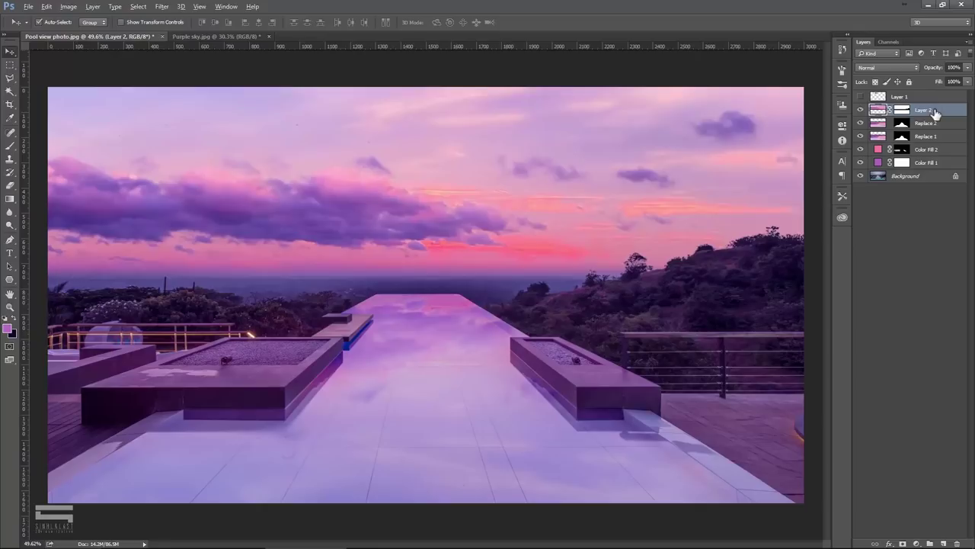
pyautogui.hotkey('ctrl', 'shift', 'alt', 'e')
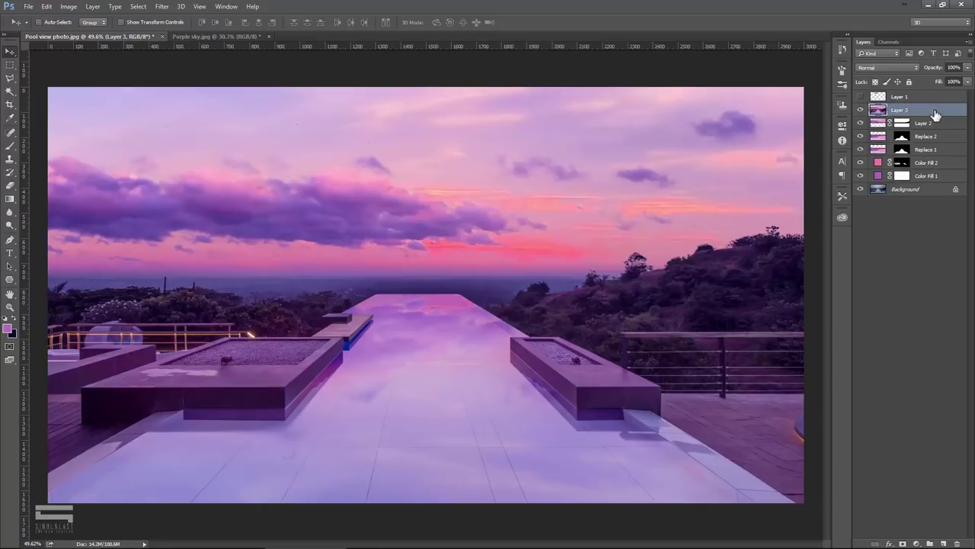
pyautogui.hotkey('ctrl', 'z')
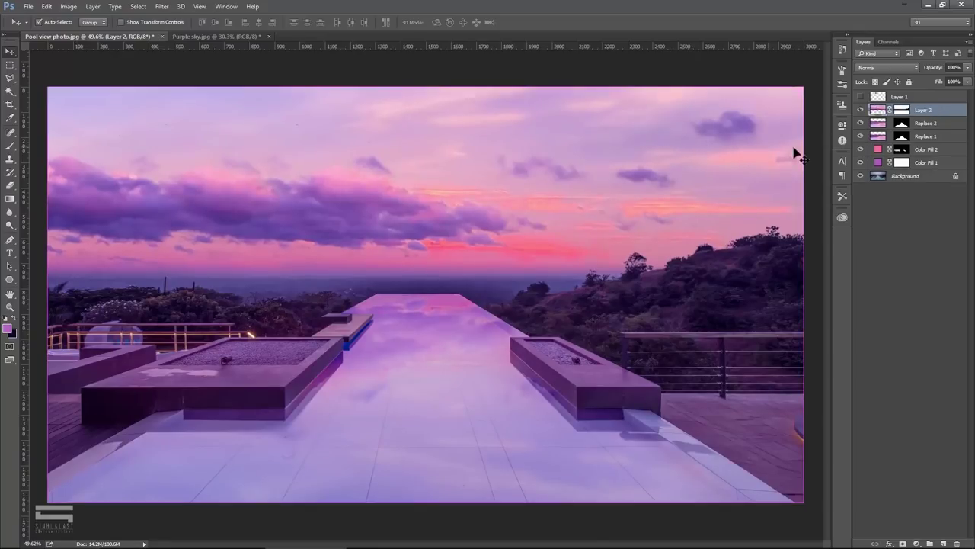
# Add a near-black purple Solid Color fill layer (#100615) and target its mask
pyautogui.click(917, 543)
pyautogui.click(898, 323)
pyautogui.moveTo(668, 477); pyautogui.dragTo(718, 497)
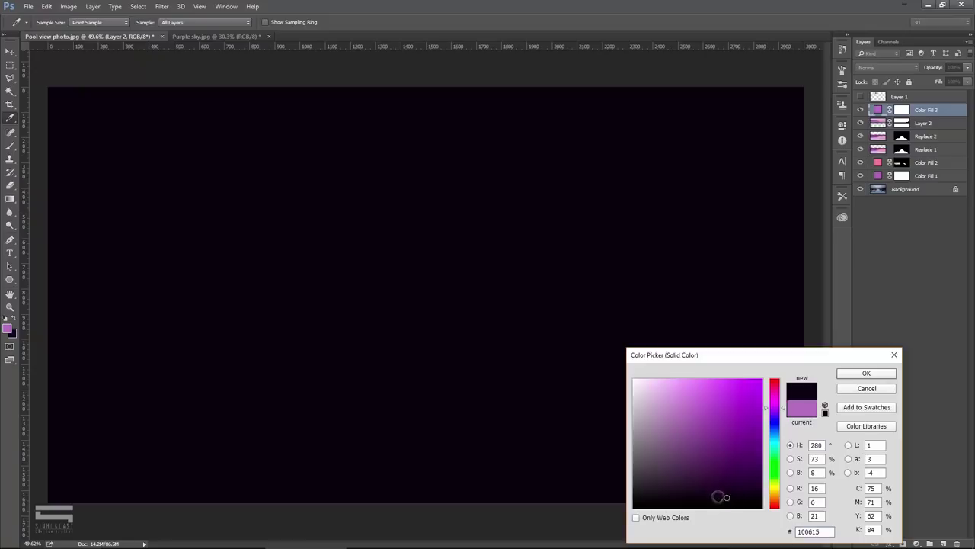
pyautogui.click(866, 373)
pyautogui.press('v')
pyautogui.click(902, 109)
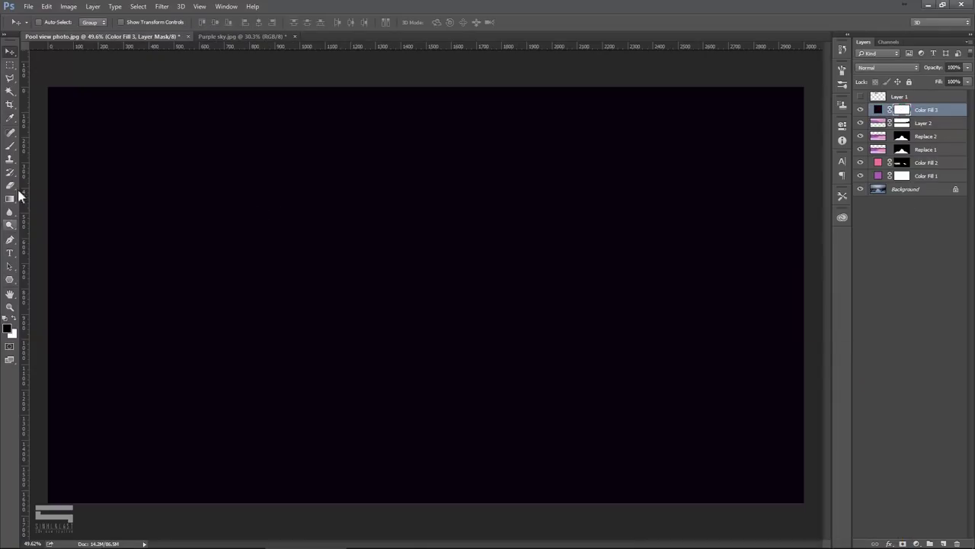
# Paint the mask black with a large soft brush to clear the centre, then lower opacity to about 29%
pyautogui.click(10, 146)
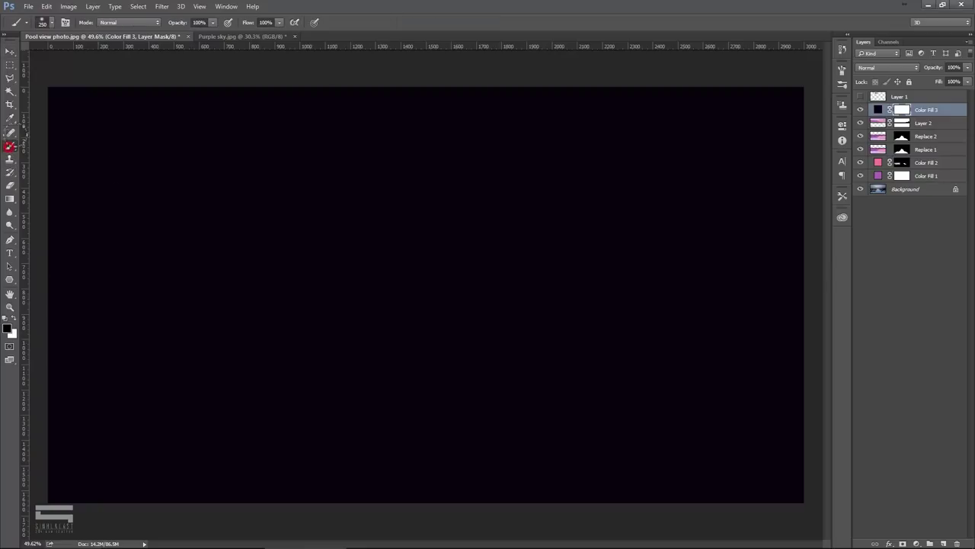
pyautogui.click(9, 331)
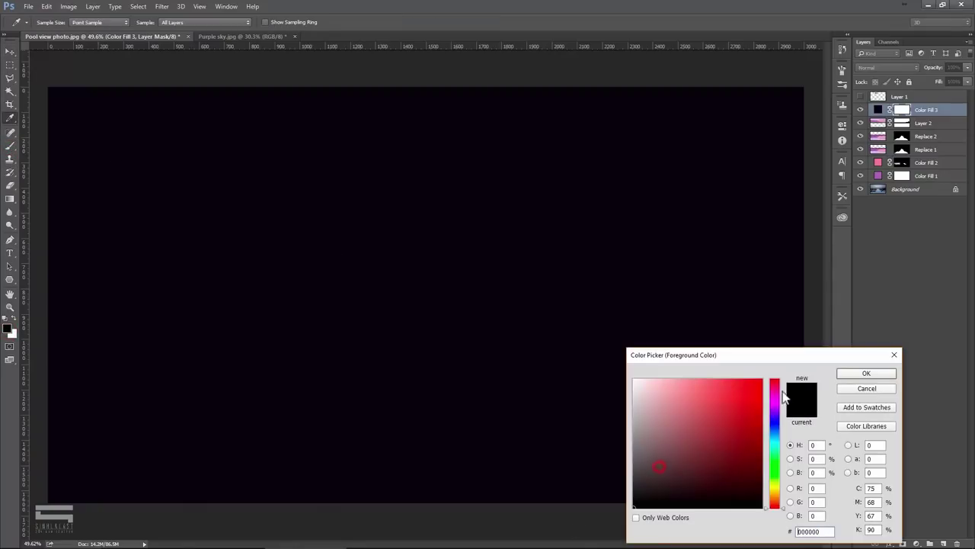
pyautogui.click(843, 376)
pyautogui.press(']')
pyautogui.press(']')
pyautogui.press(']')
pyautogui.press(']')
pyautogui.press(']')
pyautogui.press(']')
pyautogui.moveTo(457, 297)
pyautogui.mouseDown()
pyautogui.moveTo(429, 282)
pyautogui.moveTo(610, 307)
pyautogui.mouseUp()
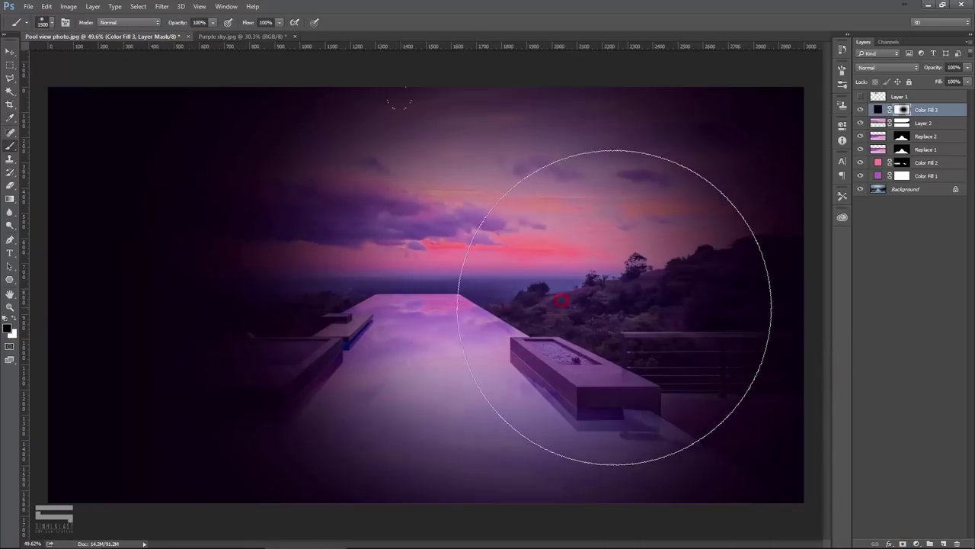
pyautogui.press('[')
pyautogui.press('[')
pyautogui.moveTo(408, 304)
pyautogui.mouseDown()
pyautogui.moveTo(206, 283)
pyautogui.moveTo(305, 297)
pyautogui.mouseUp()
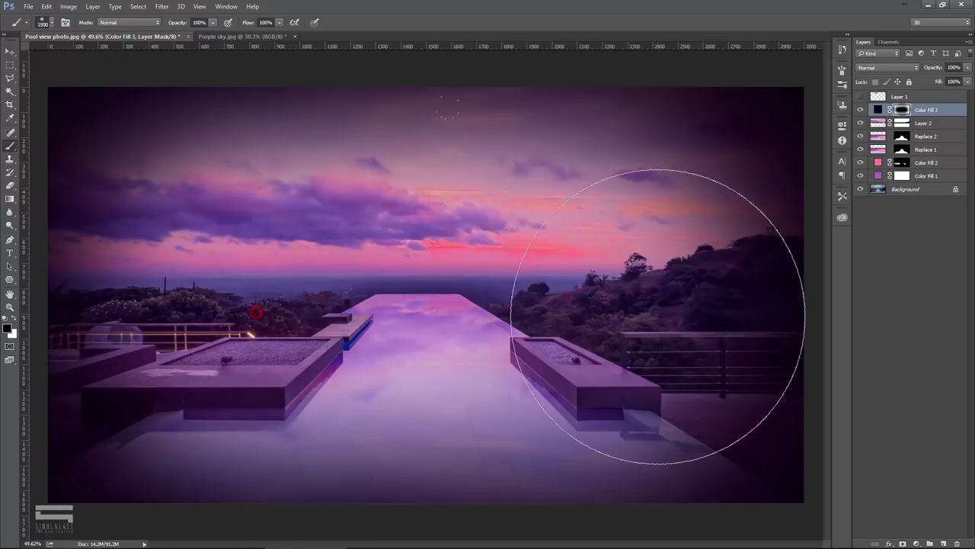
pyautogui.moveTo(656, 316); pyautogui.dragTo(609, 311)
pyautogui.moveTo(468, 294)
pyautogui.mouseDown()
pyautogui.moveTo(338, 305)
pyautogui.moveTo(500, 293)
pyautogui.moveTo(447, 315)
pyautogui.mouseUp()
pyautogui.press('v')
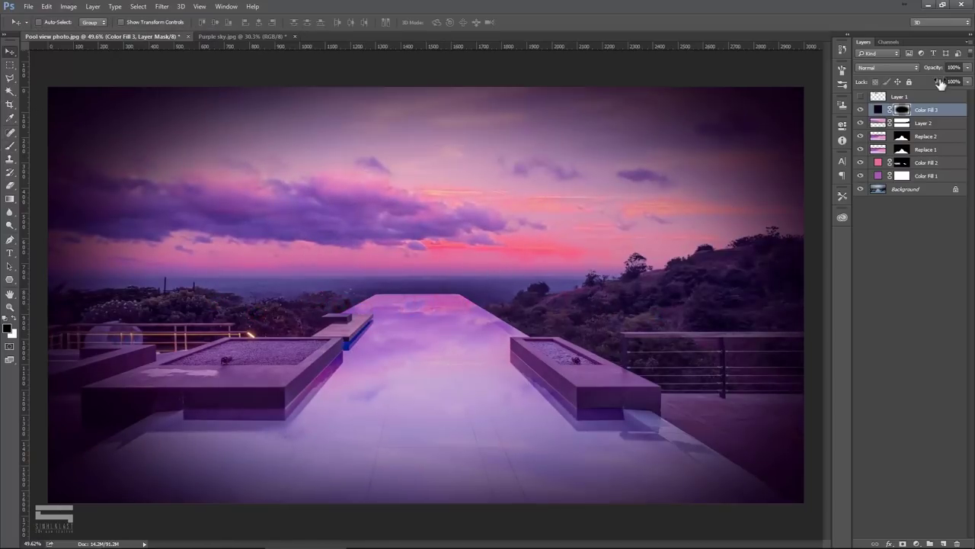
pyautogui.moveTo(973, 68); pyautogui.dragTo(949, 79)
# Set the Color Fill 3 vignette layer's opacity to exactly 30%
pyautogui.click(953, 67)
pyautogui.write('30')
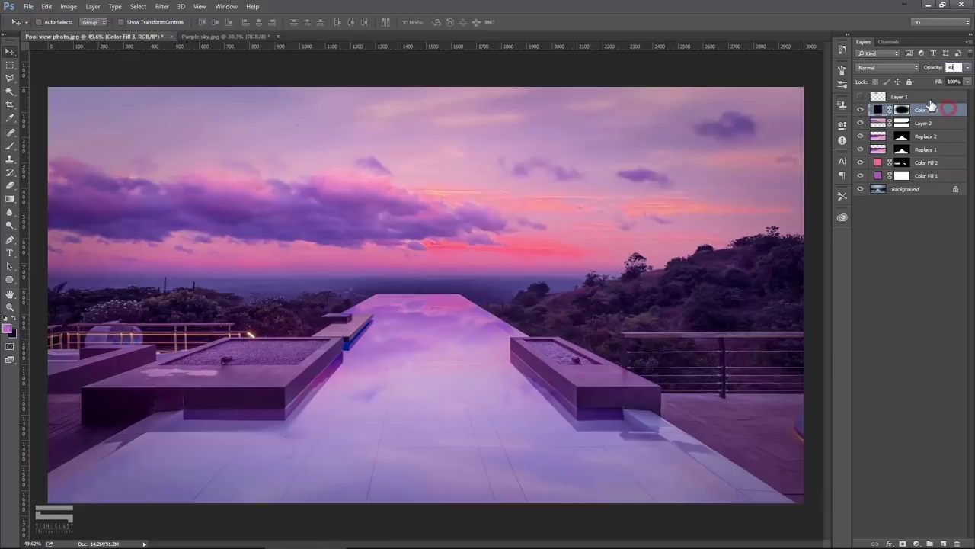
pyautogui.click(934, 108)
# Add a Vibrance adjustment layer, test its value, then delete it
pyautogui.click(916, 544)
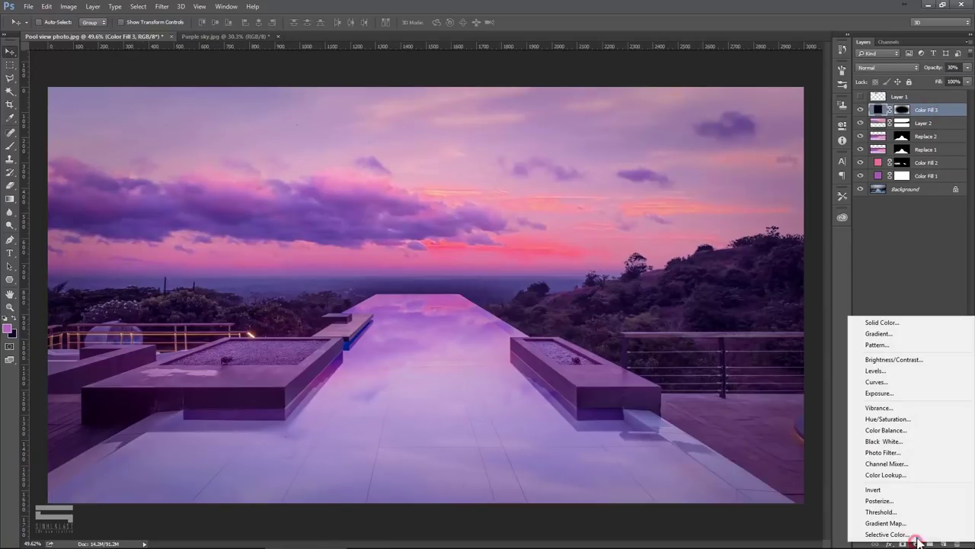
pyautogui.click(877, 407)
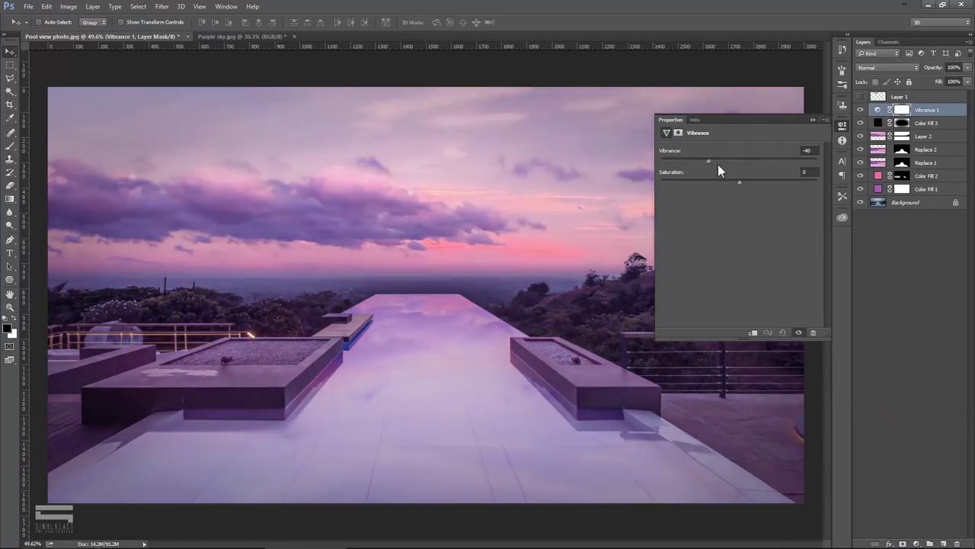
pyautogui.moveTo(768, 162)
pyautogui.mouseDown()
pyautogui.moveTo(739, 166)
pyautogui.moveTo(745, 172)
pyautogui.mouseUp()
pyautogui.click(809, 150)
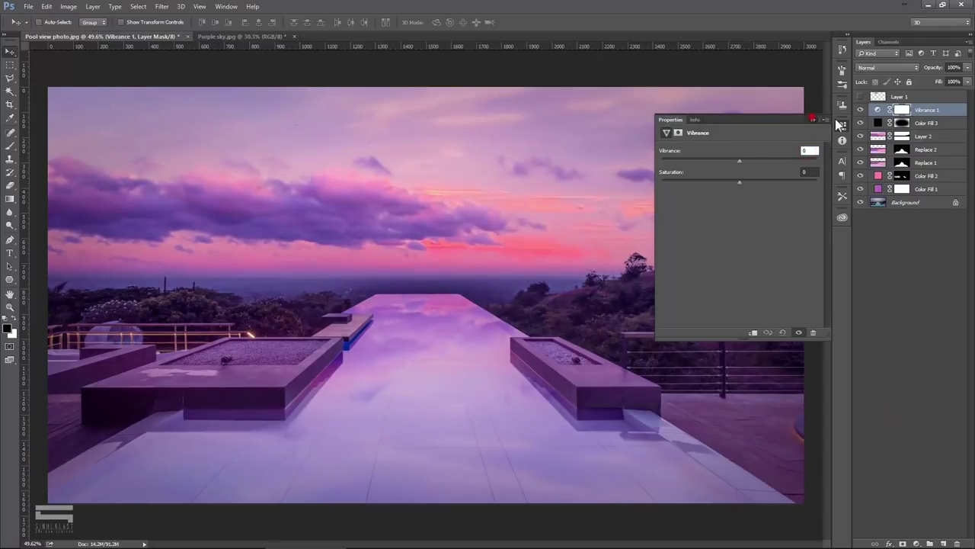
pyautogui.click(941, 113)
pyautogui.press('Delete')
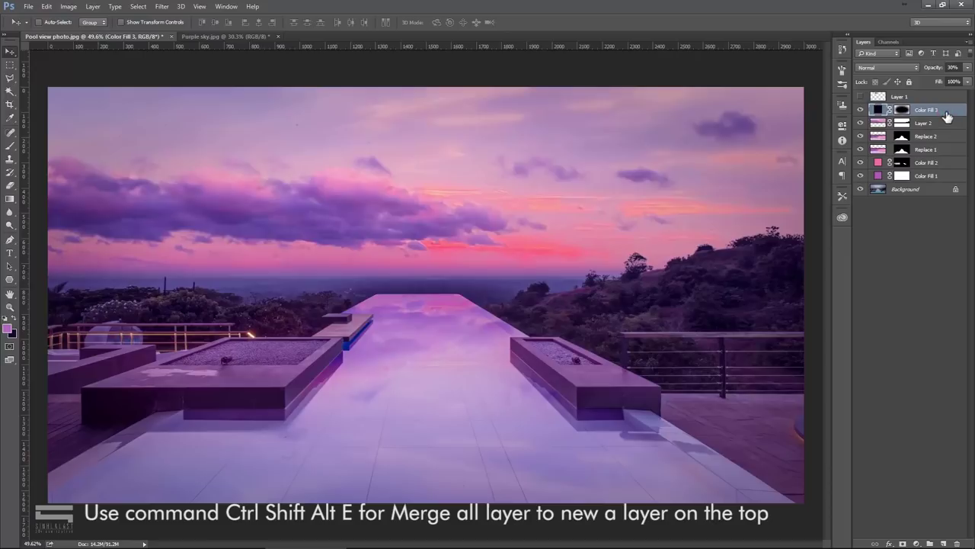
# Stamp all visible layers into Layer 3 and apply Camera Raw with Clarity 10 and Sharpening Amount 30
pyautogui.hotkey('ctrl', 'shift', 'alt', 'e')
pyautogui.click(161, 6)
pyautogui.click(200, 65)
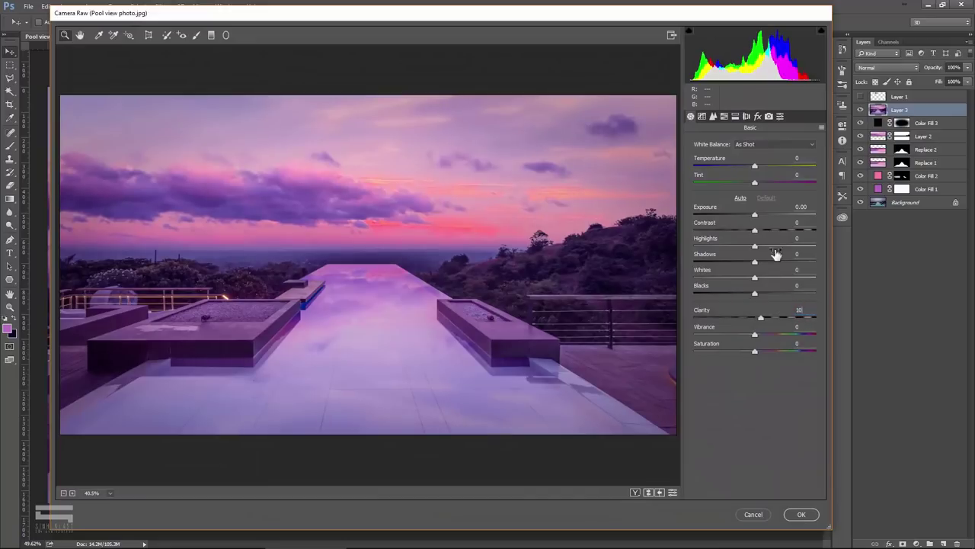
pyautogui.click(713, 116)
pyautogui.click(797, 150)
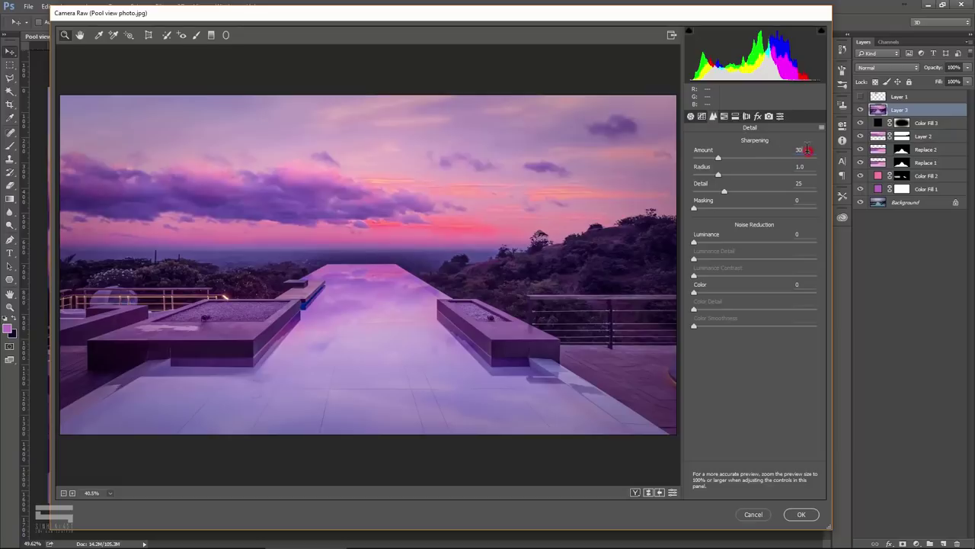
pyautogui.click(801, 515)
pyautogui.scroll(3, 482, 291)
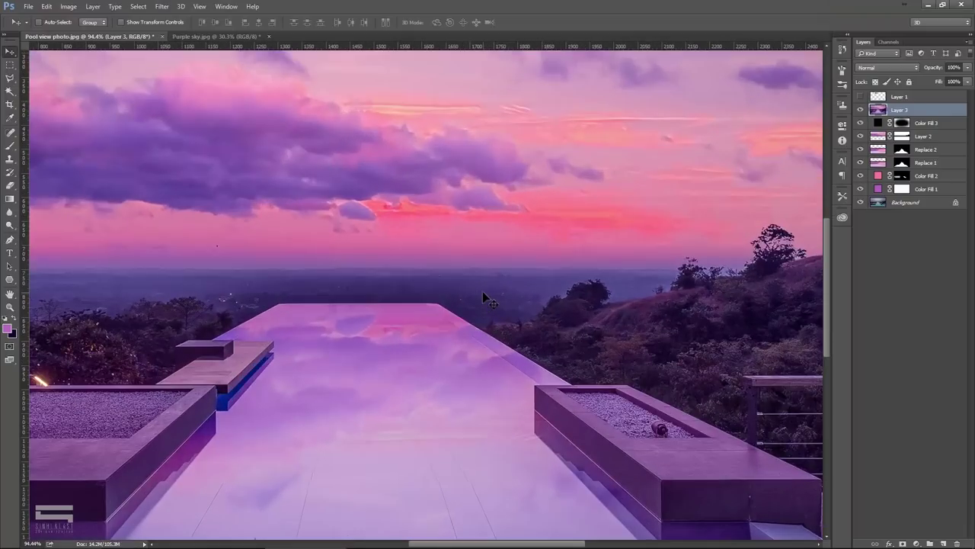
# Select Layer 1 through Color Fill 1 and group them into a group named 'After'
pyautogui.click(859, 112)
pyautogui.click(899, 98)
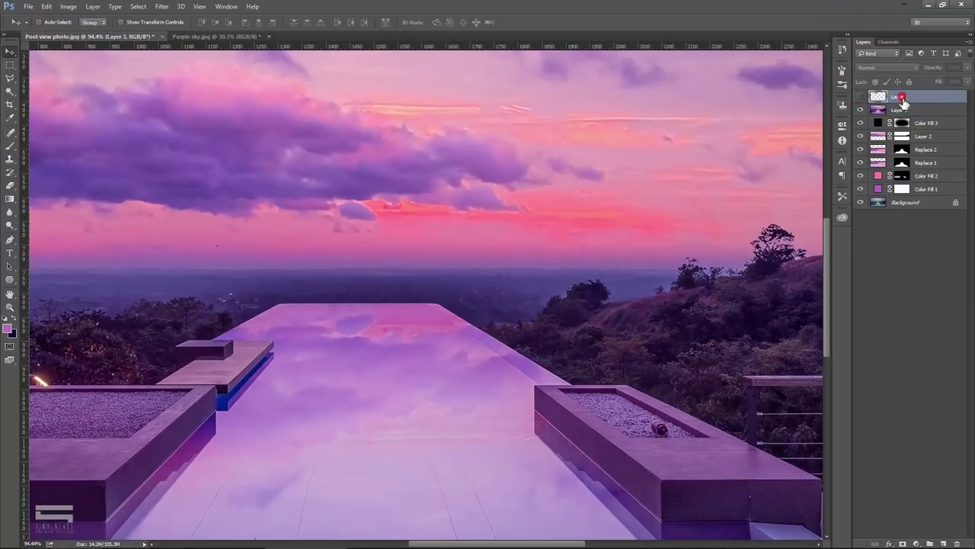
pyautogui.keyDown('shift'); pyautogui.click(928, 192); pyautogui.keyUp('shift')
pyautogui.rightClick(922, 135)
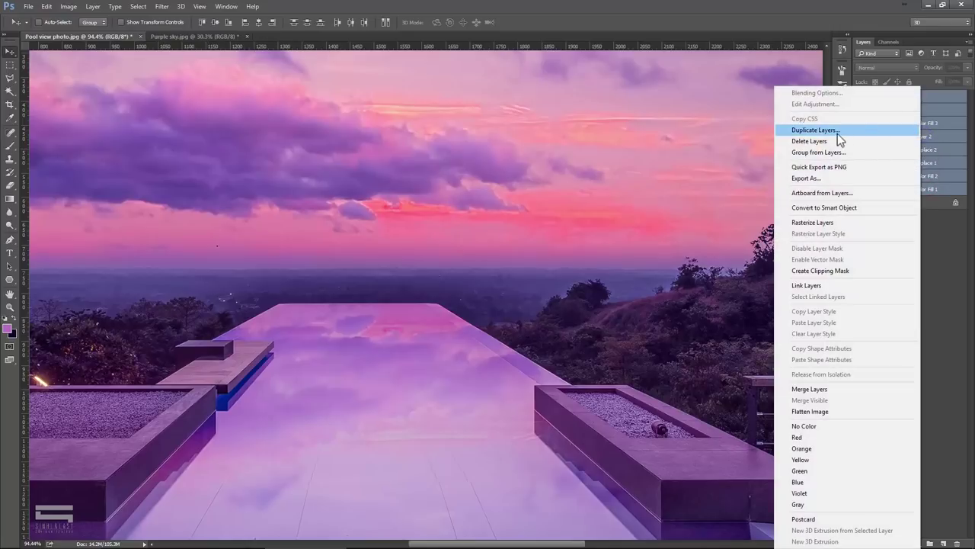
pyautogui.click(816, 152)
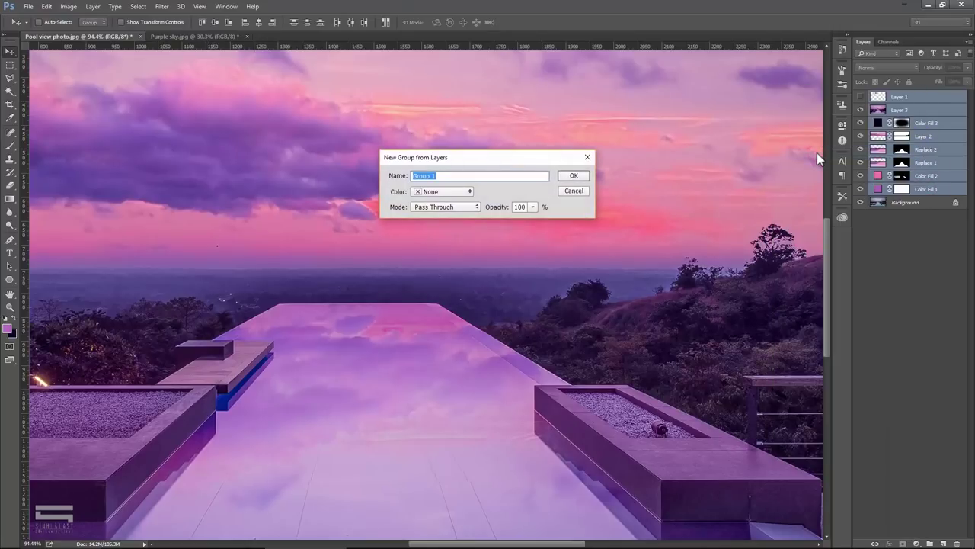
pyautogui.write('er')
pyautogui.press('Return')
pyautogui.hotkey('ctrl', '0')
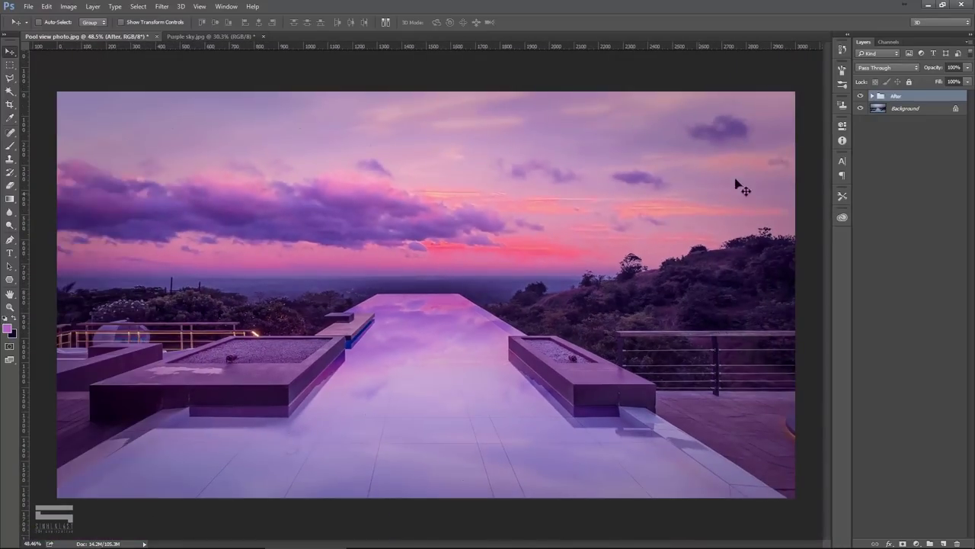
pyautogui.click(861, 96)
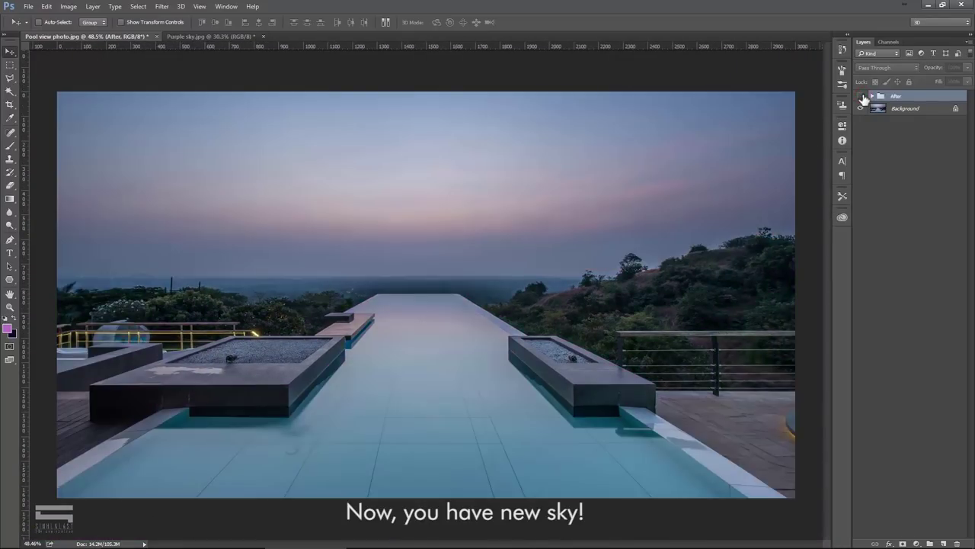
pyautogui.click(861, 96)
pyautogui.click(861, 96)
pyautogui.click(862, 96)
pyautogui.click(861, 96)
pyautogui.click(862, 96)
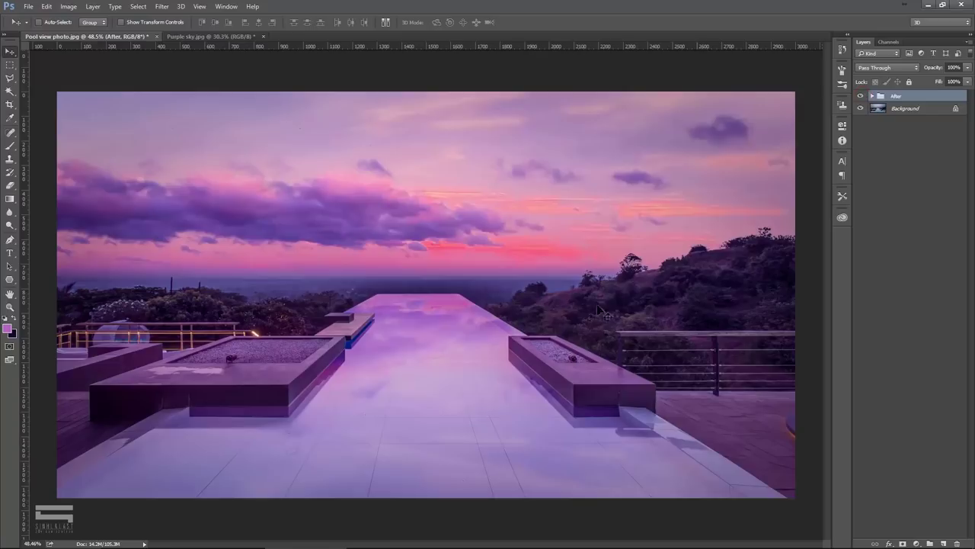